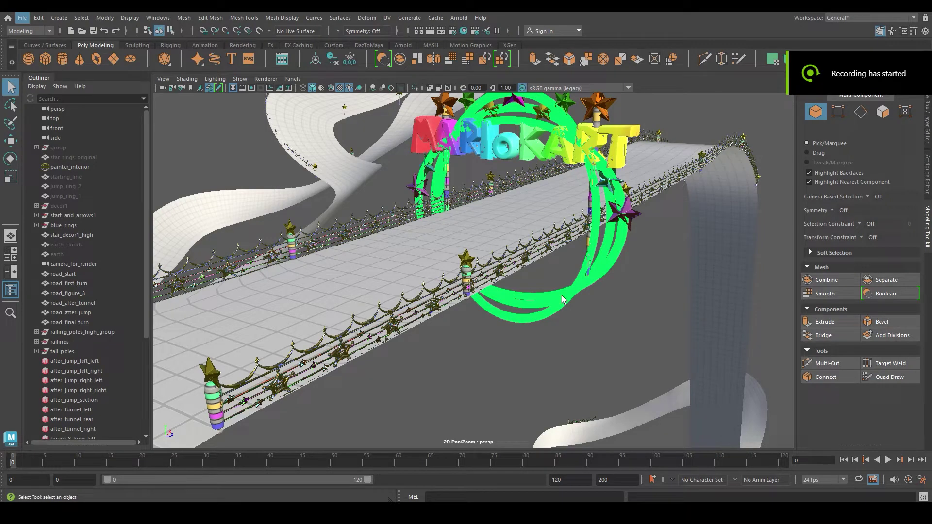
# Examine the star railings along both sides of the race track from several angles
pyautogui.keyDown('alt'); pyautogui.moveTo(491, 304); pyautogui.dragTo(515, 292, button='middle'); pyautogui.keyUp('alt')
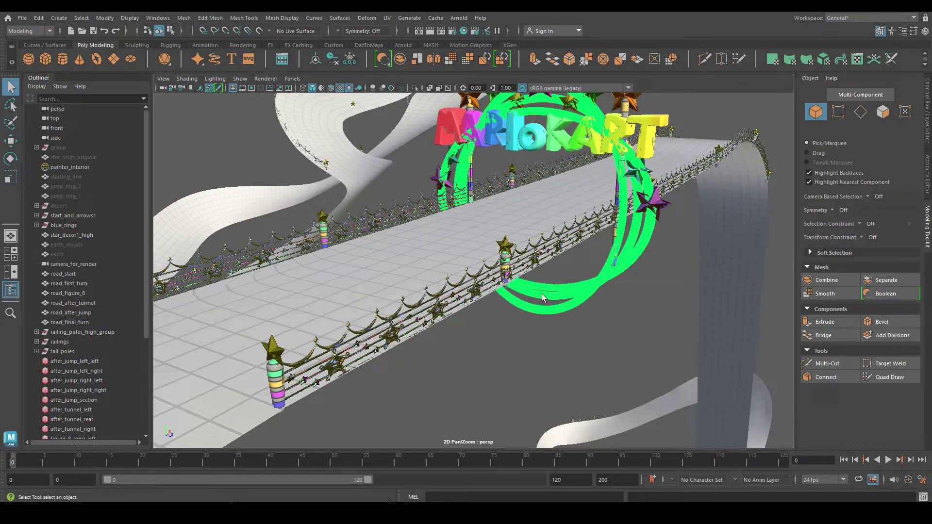
pyautogui.keyDown('alt'); pyautogui.moveTo(616, 185); pyautogui.dragTo(589, 232); pyautogui.keyUp('alt')
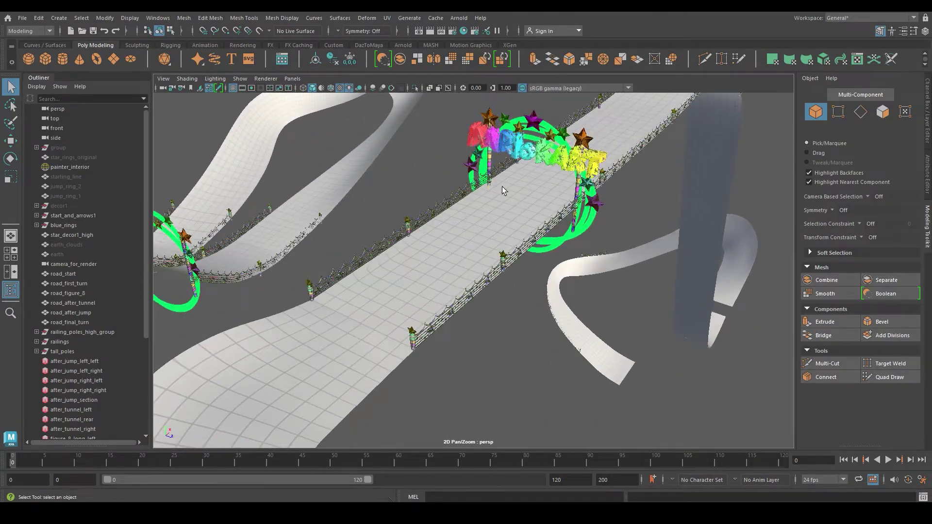
pyautogui.keyDown('alt'); pyautogui.moveTo(528, 171); pyautogui.dragTo(459, 263); pyautogui.keyUp('alt')
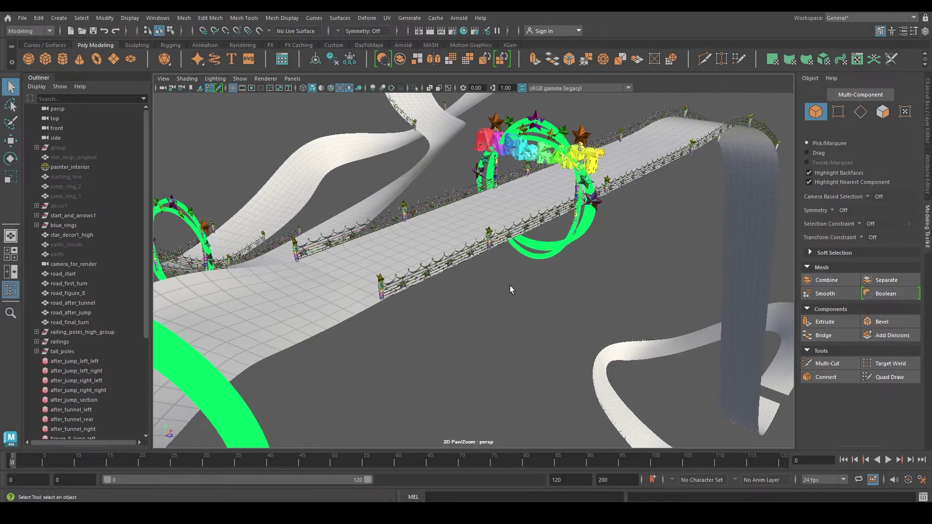
pyautogui.keyDown('alt'); pyautogui.moveTo(694, 339); pyautogui.dragTo(591, 266, button='middle'); pyautogui.keyUp('alt')
pyautogui.keyDown('alt'); pyautogui.moveTo(590, 267); pyautogui.dragTo(601, 287); pyautogui.keyUp('alt')
pyautogui.keyDown('alt'); pyautogui.moveTo(441, 253); pyautogui.dragTo(531, 286, button='middle'); pyautogui.keyUp('alt')
pyautogui.keyDown('alt'); pyautogui.moveTo(531, 286); pyautogui.dragTo(474, 271); pyautogui.keyUp('alt')
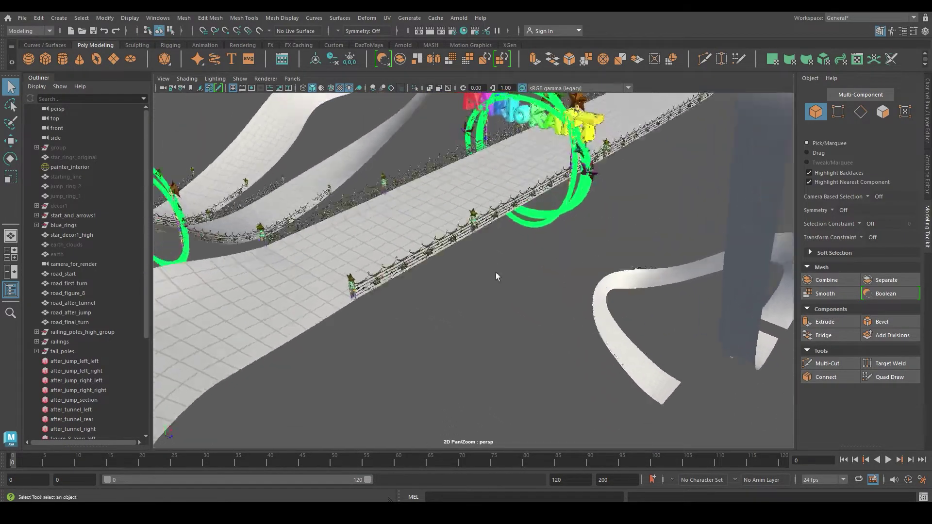
pyautogui.keyDown('alt'); pyautogui.moveTo(425, 266); pyautogui.dragTo(572, 275, button='right'); pyautogui.keyUp('alt')
pyautogui.keyDown('alt'); pyautogui.moveTo(485, 271); pyautogui.dragTo(472, 292, button='middle'); pyautogui.keyUp('alt')
pyautogui.keyDown('alt'); pyautogui.moveTo(511, 289); pyautogui.dragTo(374, 263, button='right'); pyautogui.keyUp('alt')
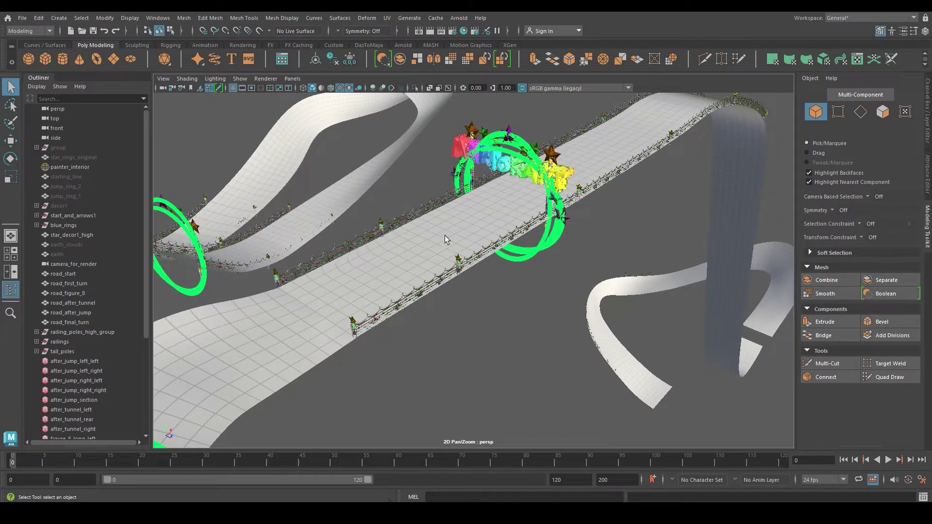
pyautogui.keyDown('alt'); pyautogui.moveTo(441, 237); pyautogui.dragTo(578, 221); pyautogui.keyUp('alt')
pyautogui.keyDown('alt'); pyautogui.moveTo(563, 320); pyautogui.dragTo(552, 216, button='middle'); pyautogui.keyUp('alt')
pyautogui.keyDown('alt'); pyautogui.moveTo(551, 217); pyautogui.dragTo(556, 222); pyautogui.keyUp('alt')
pyautogui.keyDown('alt'); pyautogui.moveTo(519, 247); pyautogui.dragTo(558, 263, button='right'); pyautogui.keyUp('alt')
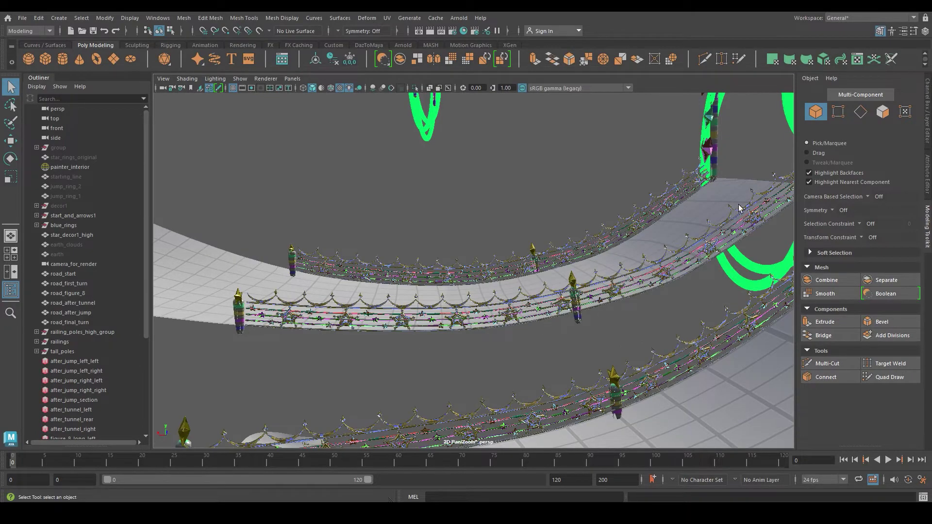
pyautogui.keyDown('alt'); pyautogui.moveTo(738, 205); pyautogui.dragTo(545, 275); pyautogui.keyUp('alt')
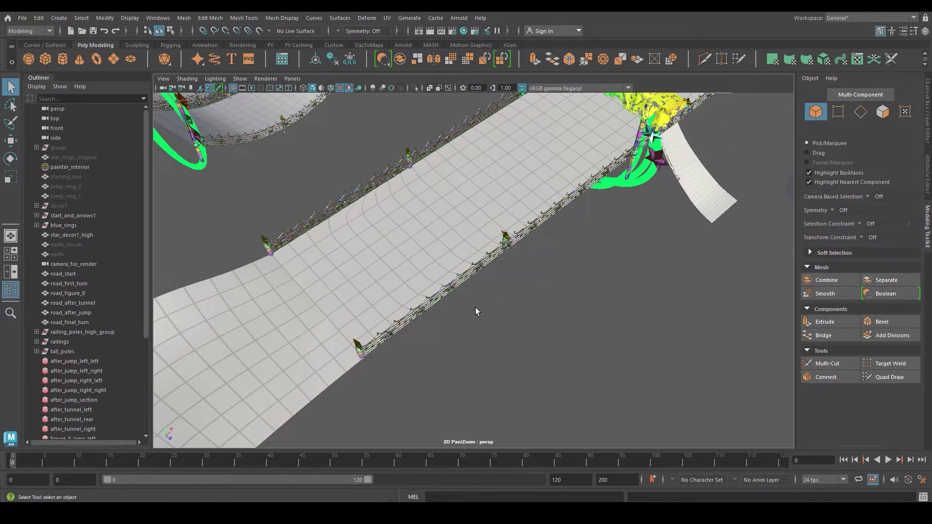
pyautogui.keyDown('alt'); pyautogui.moveTo(475, 307); pyautogui.dragTo(549, 287, button='middle'); pyautogui.keyUp('alt')
pyautogui.scroll(-6, 550, 289)
pyautogui.keyDown('alt'); pyautogui.moveTo(377, 279); pyautogui.dragTo(529, 247); pyautogui.keyUp('alt')
pyautogui.keyDown('alt'); pyautogui.moveTo(537, 262); pyautogui.dragTo(640, 306, button='right'); pyautogui.keyUp('alt')
pyautogui.keyDown('alt'); pyautogui.moveTo(648, 233); pyautogui.dragTo(497, 248); pyautogui.keyUp('alt')
pyautogui.keyDown('alt'); pyautogui.moveTo(497, 247); pyautogui.dragTo(505, 287, button='middle'); pyautogui.keyUp('alt')
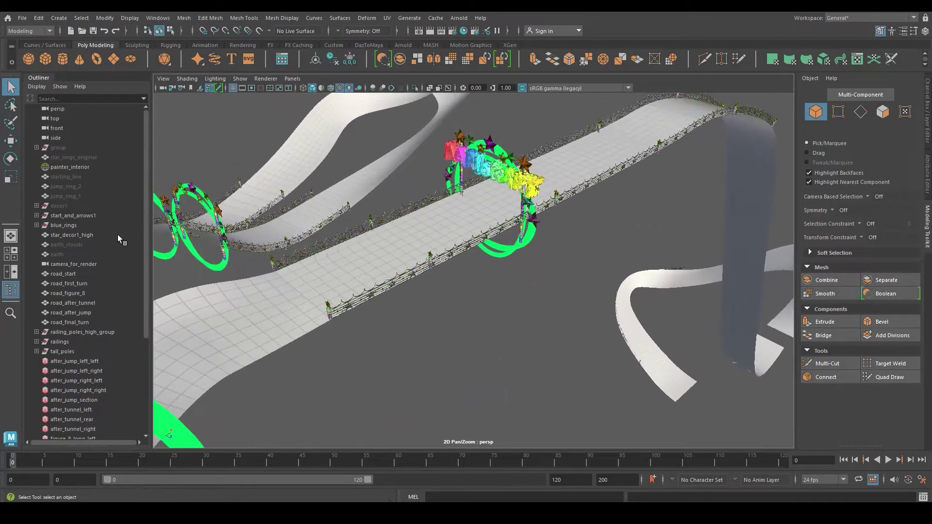
# Delete the existing railings group and the railing MASH networks from after_jump_left_left through starting_road_right
pyautogui.click(97, 333)
pyautogui.click(108, 341)
pyautogui.scroll(-5, 79, 328)
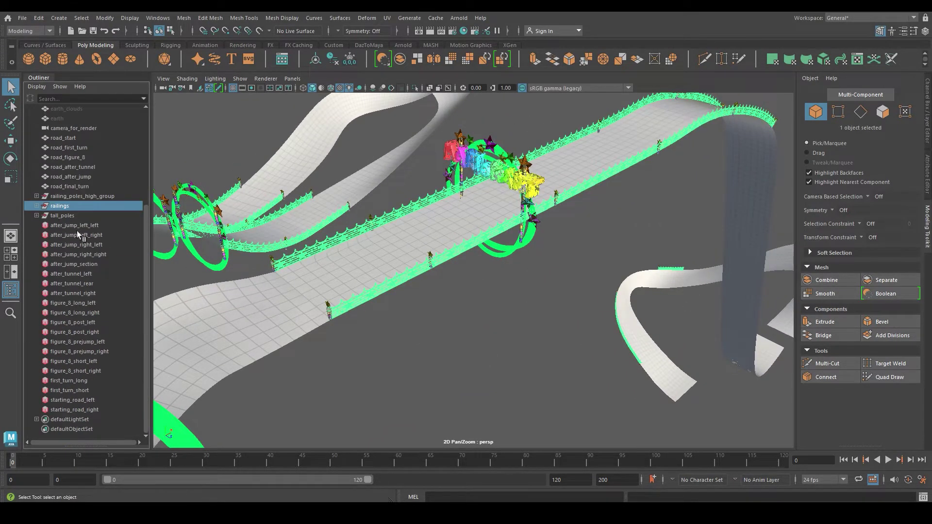
pyautogui.moveTo(71, 217); pyautogui.dragTo(81, 201, button='middle')
pyautogui.keyDown('shift'); pyautogui.click(97, 407); pyautogui.keyUp('shift')
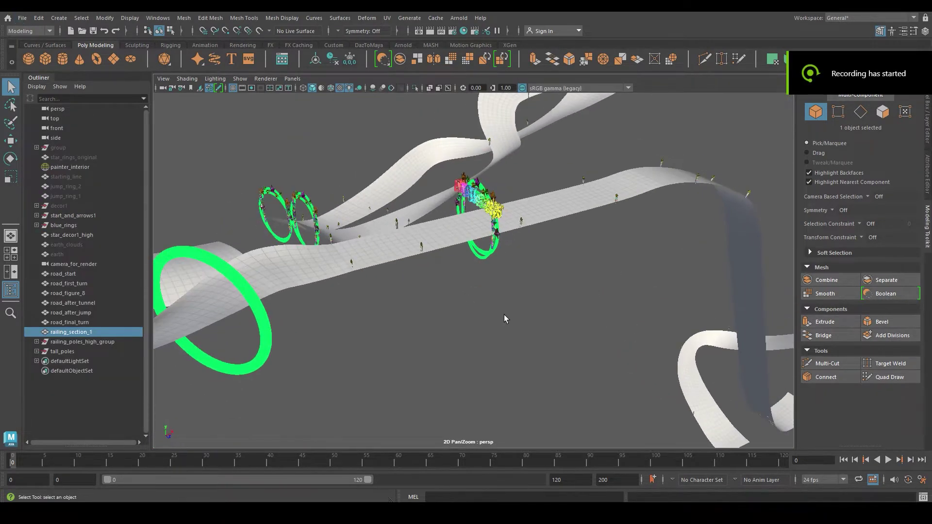
# Frame the railing_section_1 mesh and inspect its bars, crescents and stars up close and from different angles
pyautogui.scroll(2, 506, 317)
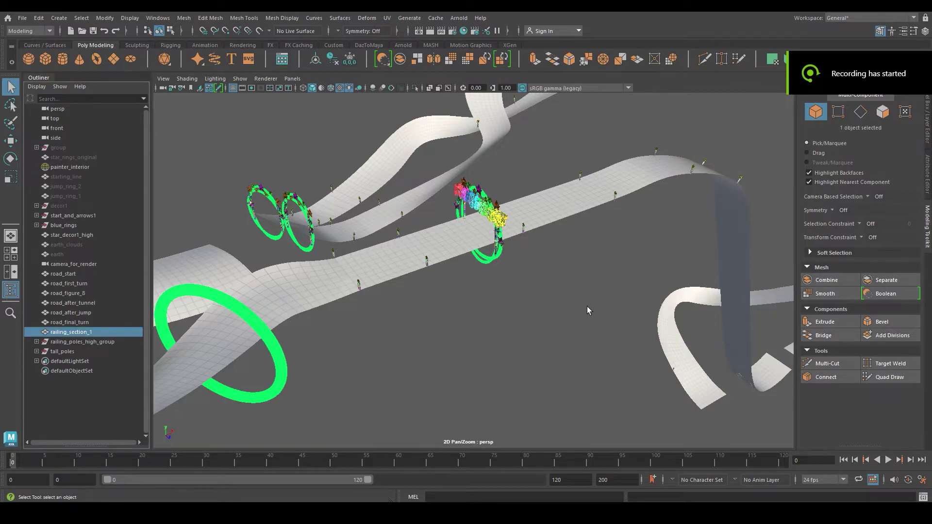
pyautogui.press('f')
pyautogui.keyDown('alt'); pyautogui.moveTo(537, 309); pyautogui.dragTo(488, 274); pyautogui.keyUp('alt')
pyautogui.click(485, 294)
pyautogui.keyDown('alt'); pyautogui.moveTo(484, 306); pyautogui.dragTo(600, 310, button='right'); pyautogui.keyUp('alt')
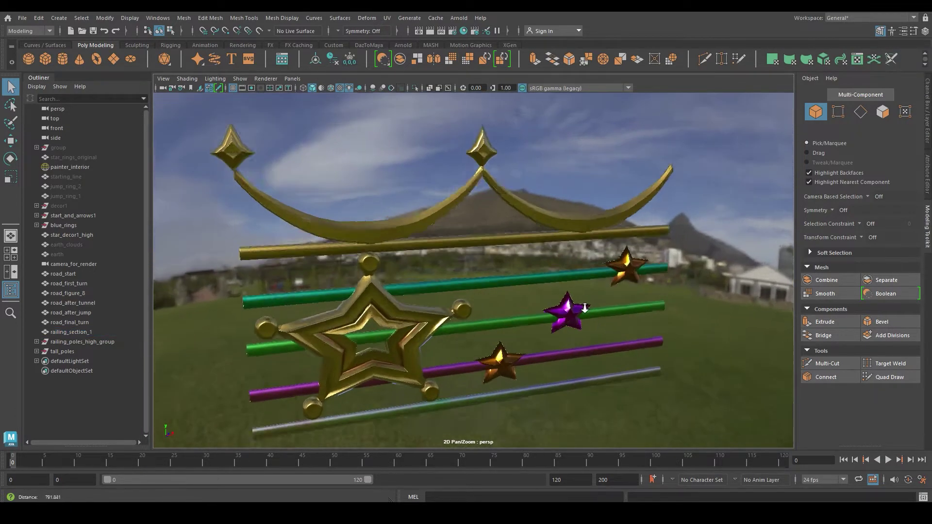
pyautogui.moveTo(600, 310)
pyautogui.keyDown('alt'); pyautogui.mouseDown()
pyautogui.moveTo(475, 279)
pyautogui.moveTo(451, 287)
pyautogui.moveTo(548, 307)
pyautogui.moveTo(543, 302)
pyautogui.mouseUp(); pyautogui.keyUp('alt')
pyautogui.keyDown('alt'); pyautogui.moveTo(543, 301); pyautogui.dragTo(501, 280, button='right'); pyautogui.keyUp('alt')
pyautogui.keyDown('alt'); pyautogui.moveTo(501, 279); pyautogui.dragTo(485, 287, button='middle'); pyautogui.keyUp('alt')
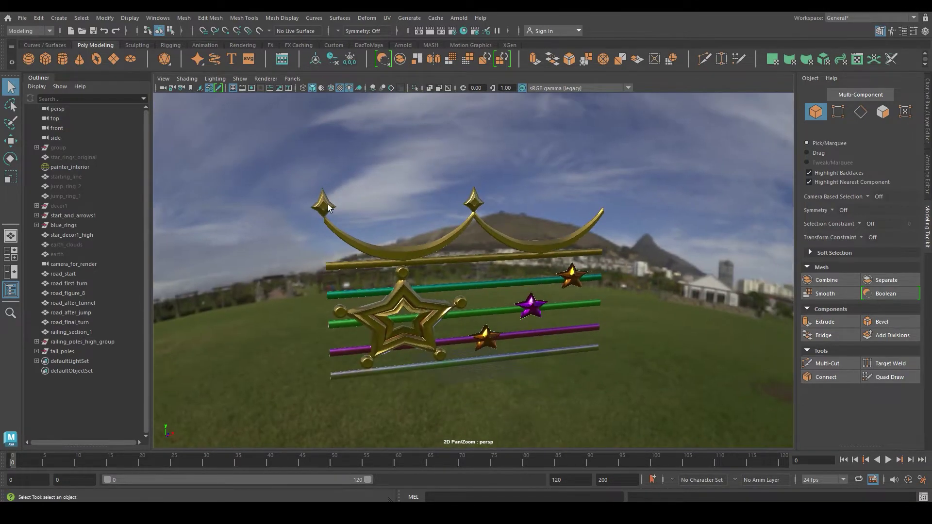
pyautogui.keyDown('alt'); pyautogui.moveTo(702, 234); pyautogui.dragTo(678, 254); pyautogui.keyUp('alt')
pyautogui.keyDown('alt'); pyautogui.moveTo(678, 254); pyautogui.dragTo(641, 269, button='middle'); pyautogui.keyUp('alt')
pyautogui.click(479, 262)
pyautogui.press('w')
pyautogui.keyDown('shift'); pyautogui.moveTo(461, 376); pyautogui.dragTo(683, 342); pyautogui.keyUp('shift')
pyautogui.press('Delete')
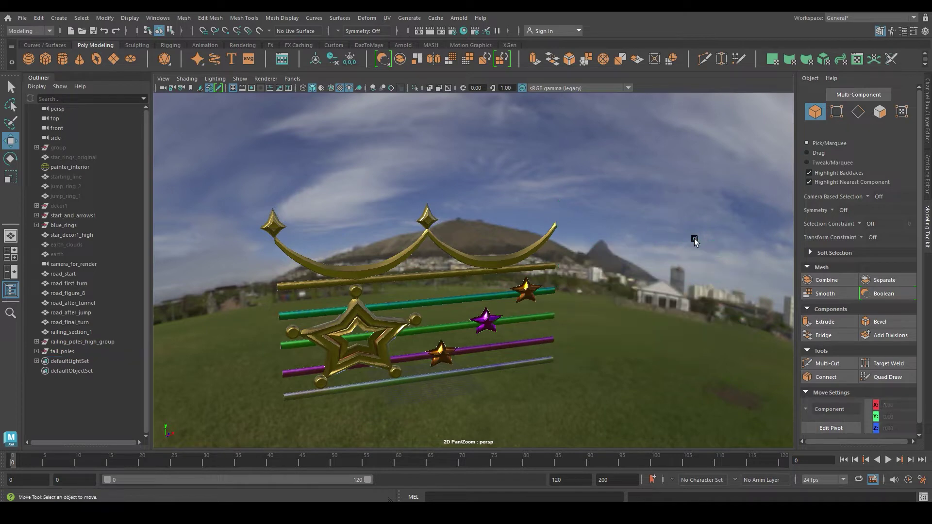
pyautogui.press('q')
pyautogui.keyDown('alt'); pyautogui.moveTo(437, 276); pyautogui.dragTo(493, 248); pyautogui.keyUp('alt')
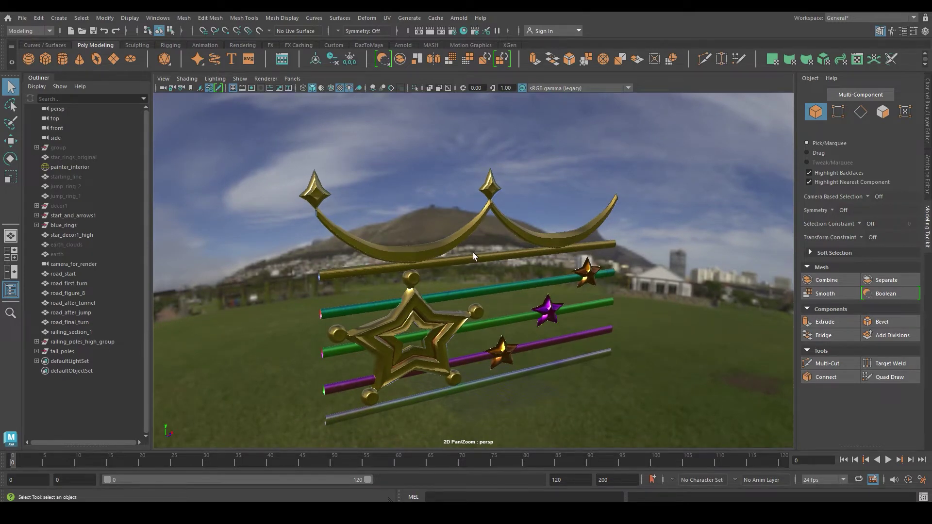
pyautogui.scroll(-10, 473, 250)
pyautogui.scroll(9, 479, 275)
pyautogui.scroll(2, 481, 278)
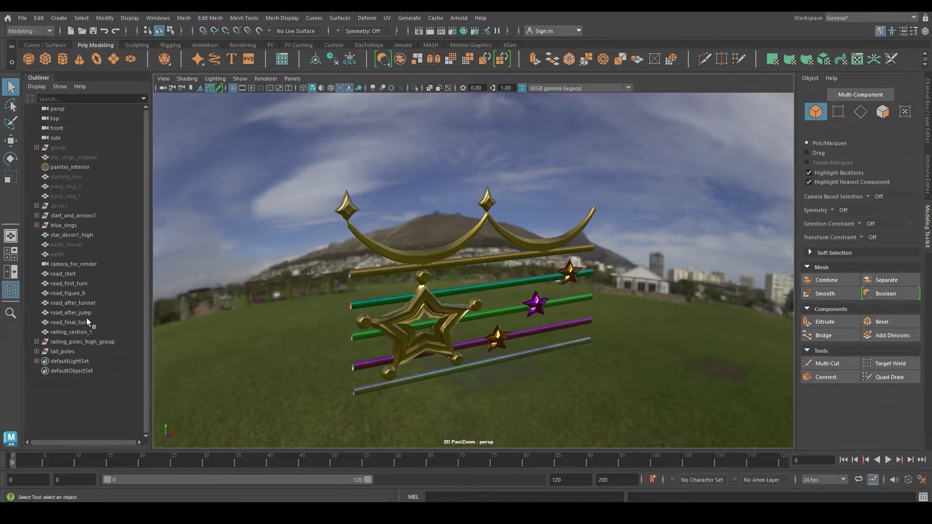
# Select the road_start mesh, frame it, and examine the road stretch and its outer borders
pyautogui.click(73, 274)
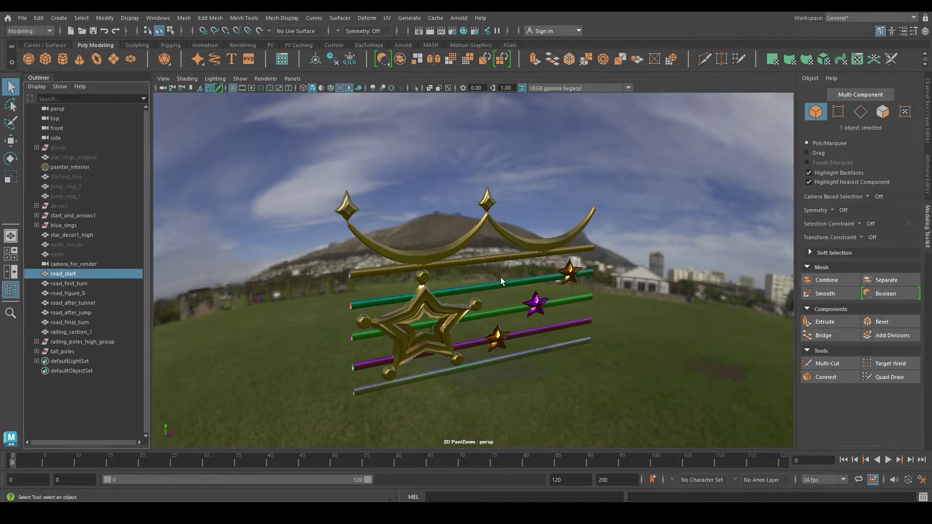
pyautogui.press('f')
pyautogui.scroll(3, 436, 249)
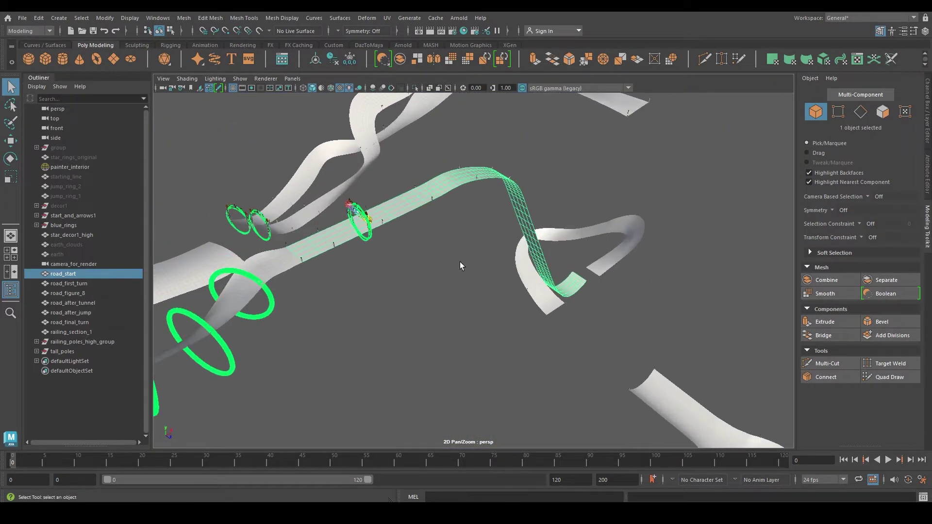
pyautogui.keyDown('alt'); pyautogui.moveTo(436, 249); pyautogui.dragTo(465, 222, button='right'); pyautogui.keyUp('alt')
pyautogui.keyDown('alt'); pyautogui.moveTo(464, 222); pyautogui.dragTo(592, 275, button='middle'); pyautogui.keyUp('alt')
pyautogui.keyDown('alt'); pyautogui.moveTo(592, 275); pyautogui.dragTo(587, 270); pyautogui.keyUp('alt')
pyautogui.keyDown('alt'); pyautogui.moveTo(591, 254); pyautogui.dragTo(598, 273, button='middle'); pyautogui.keyUp('alt')
pyautogui.keyDown('alt'); pyautogui.moveTo(598, 273); pyautogui.dragTo(596, 283); pyautogui.keyUp('alt')
pyautogui.scroll(5, 435, 293)
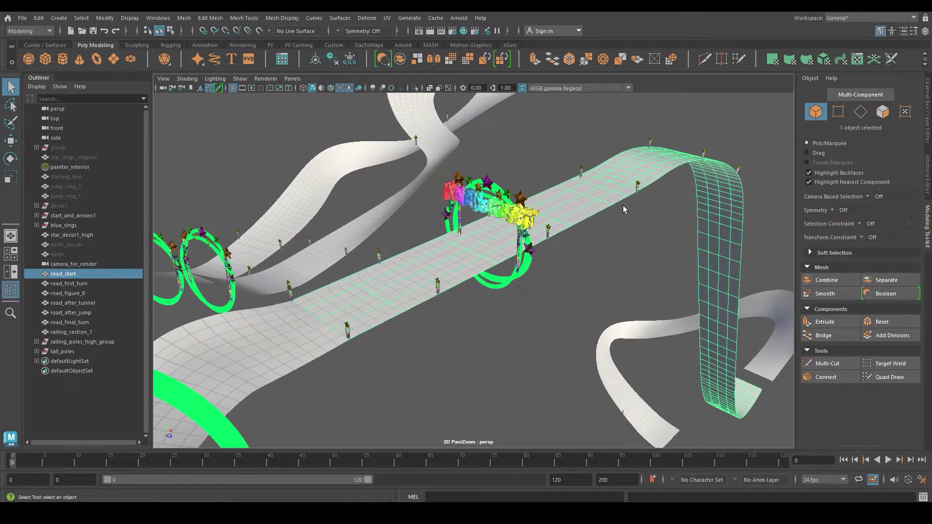
pyautogui.keyDown('alt'); pyautogui.moveTo(671, 184); pyautogui.dragTo(663, 186); pyautogui.keyUp('alt')
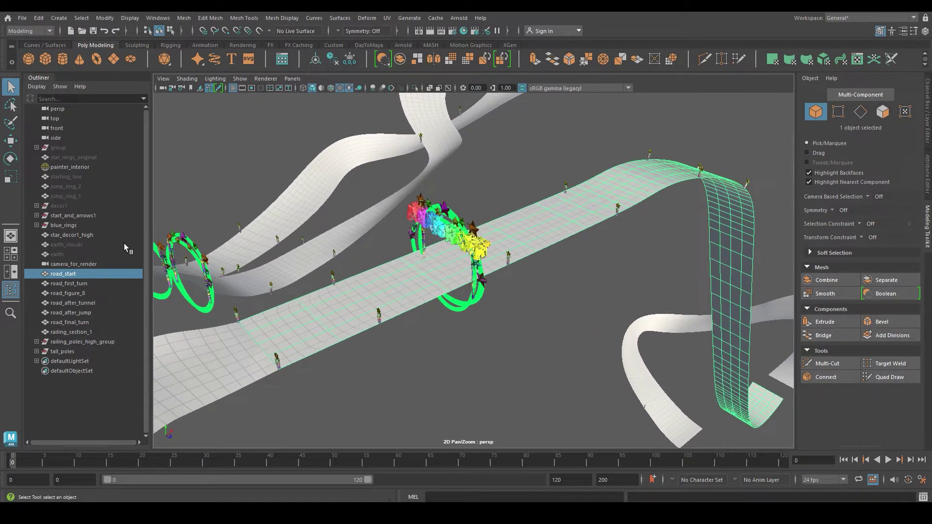
# Hide the blue_rings group, the star_decor1_high mesh and the start_and_arrows1 group
pyautogui.click(65, 226)
pyautogui.hotkey('ctrl', 'h')
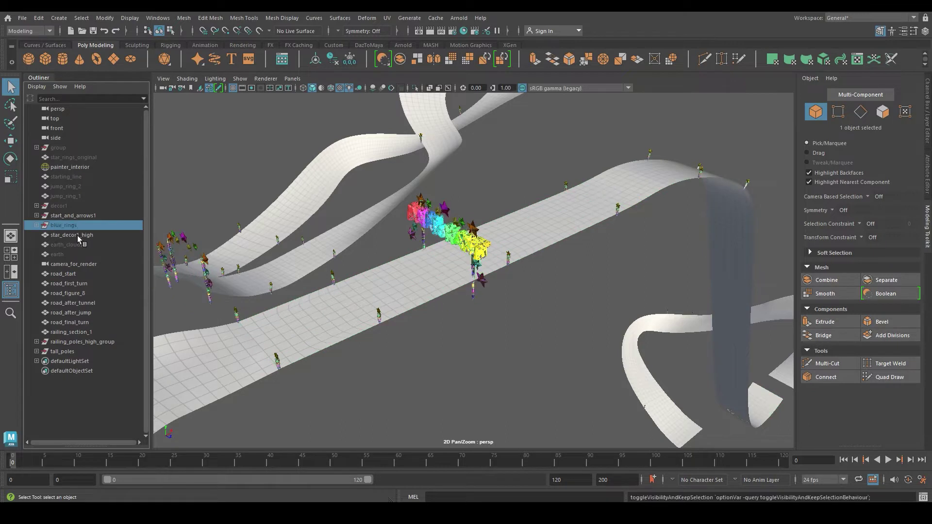
pyautogui.click(77, 235)
pyautogui.hotkey('ctrl', 'h')
pyautogui.click(82, 215)
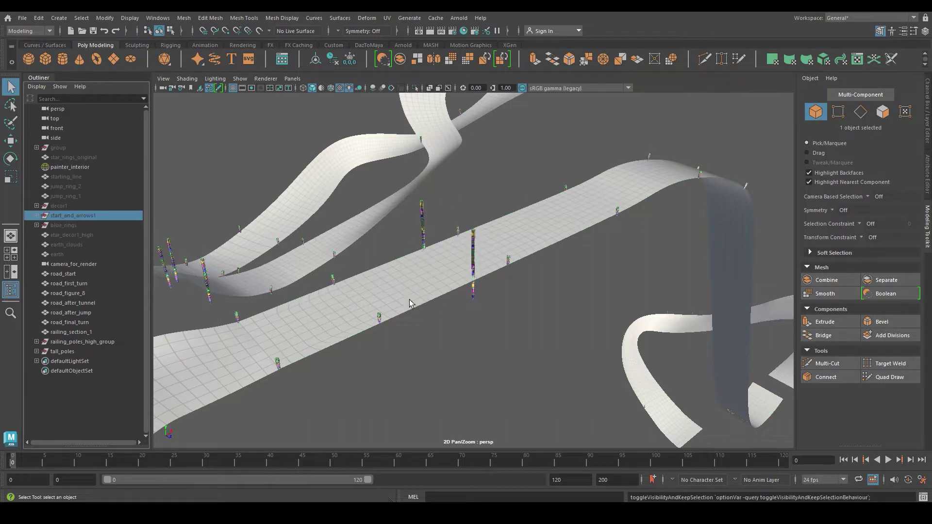
# Select the continuous run of border edges along the right side of the road_start mesh, up to the pole at the downhill bend
pyautogui.click(341, 317)
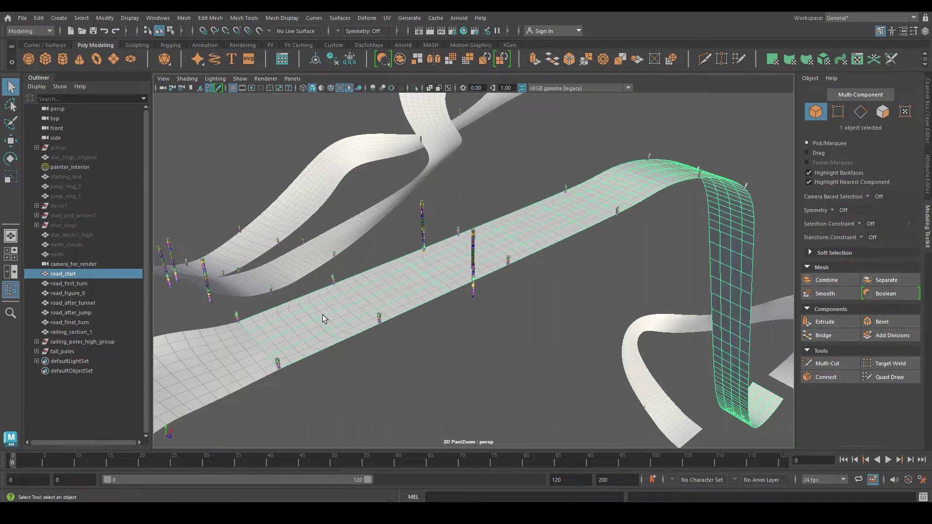
pyautogui.moveTo(327, 241); pyautogui.dragTo(326, 204, button='right')
pyautogui.click(339, 343)
pyautogui.keyDown('alt'); pyautogui.moveTo(353, 350); pyautogui.dragTo(355, 342); pyautogui.keyUp('alt')
pyautogui.scroll(10, 536, 237)
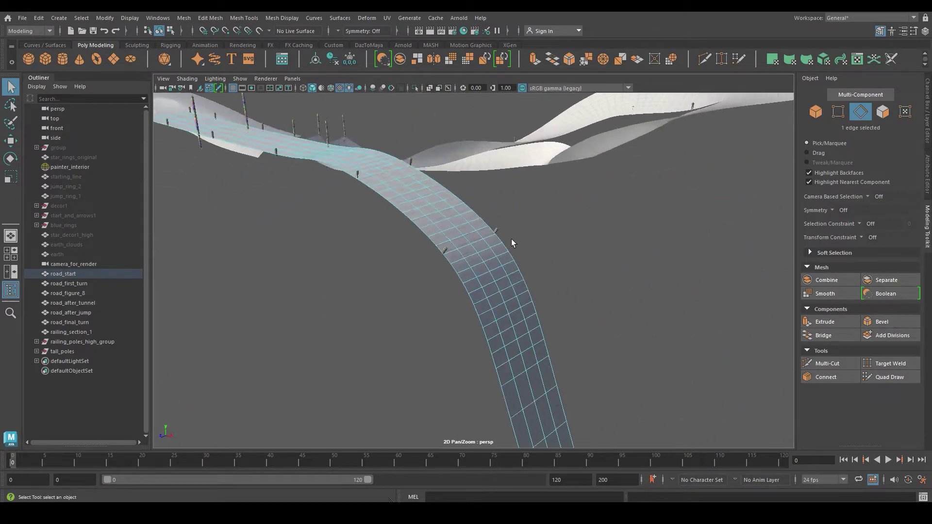
pyautogui.keyDown('alt'); pyautogui.moveTo(536, 252); pyautogui.dragTo(549, 255); pyautogui.keyUp('alt')
pyautogui.keyDown('shift'); pyautogui.doubleClick(501, 253); pyautogui.keyUp('shift')
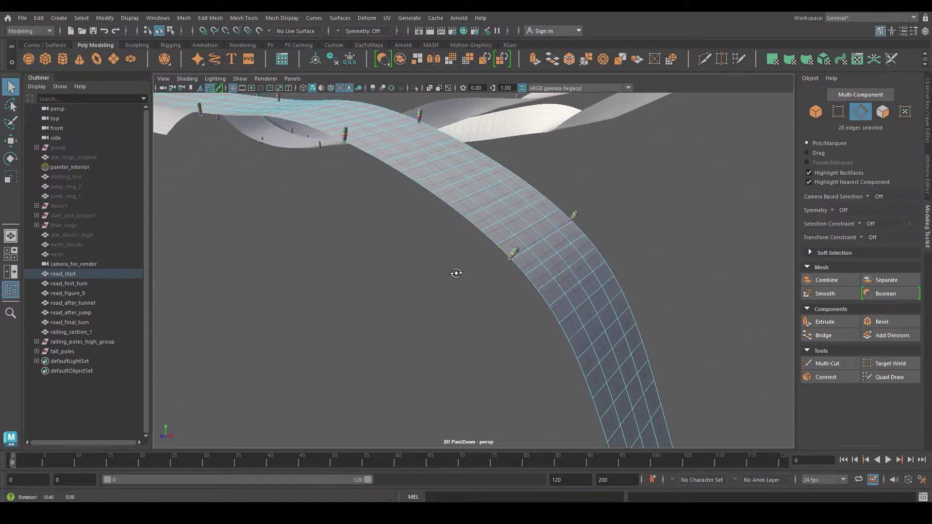
# Convert the selected road border edges to a curve with Polygon Edges to Curve
pyautogui.keyDown('alt'); pyautogui.moveTo(458, 274); pyautogui.dragTo(600, 287); pyautogui.keyUp('alt')
pyautogui.click(105, 17)
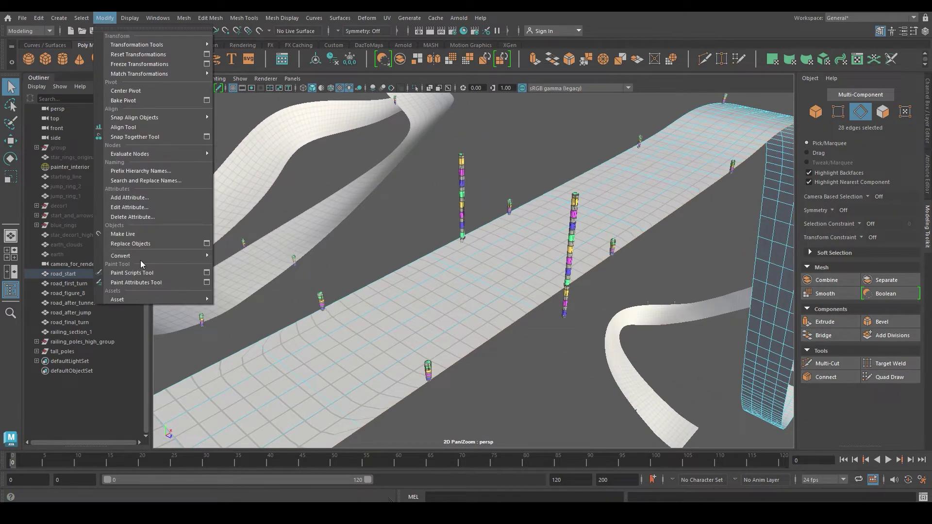
pyautogui.moveTo(143, 257)
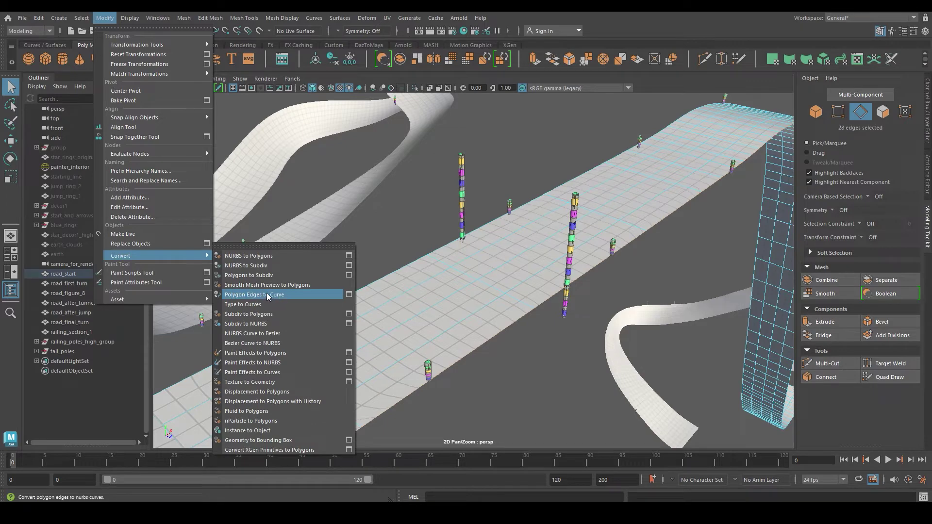
pyautogui.click(294, 295)
pyautogui.keyDown('alt'); pyautogui.moveTo(492, 331); pyautogui.dragTo(494, 324); pyautogui.keyUp('alt')
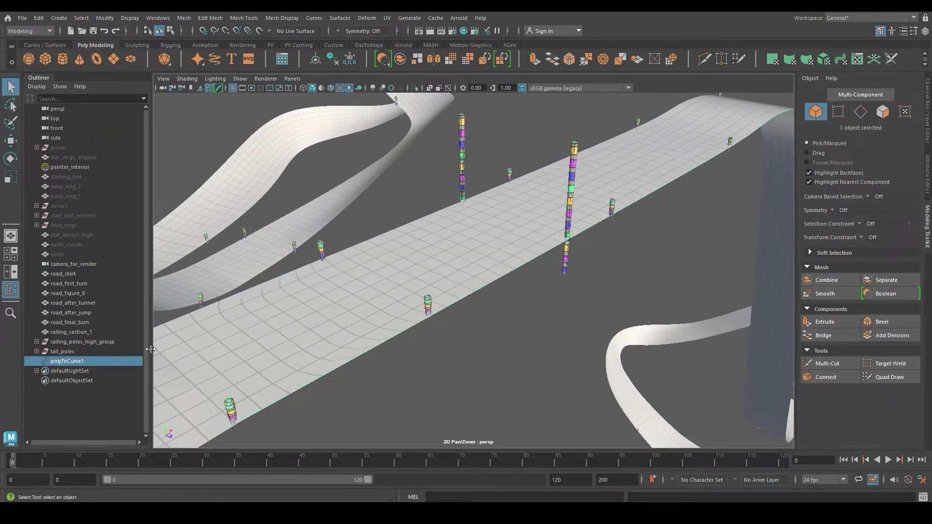
# Rename the new road border curve to starting_road_curve_right
pyautogui.doubleClick(79, 363)
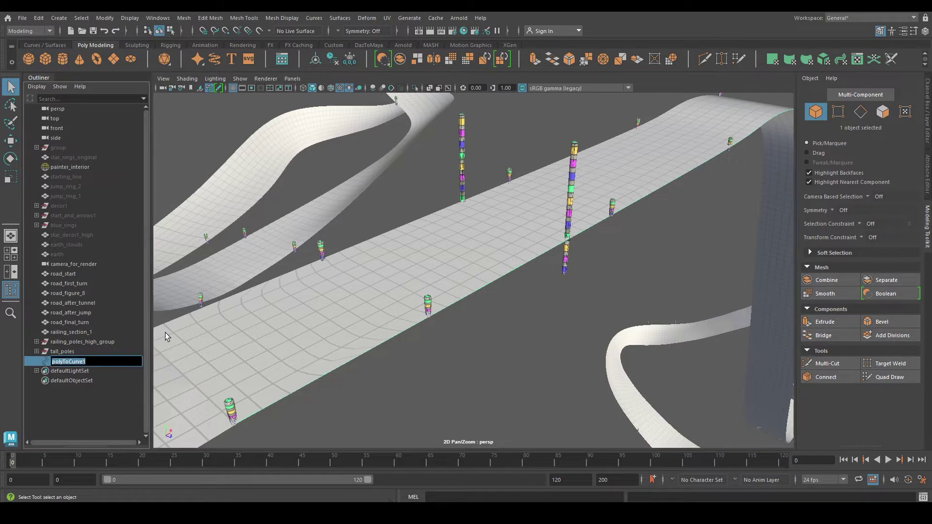
pyautogui.write('starting_ra')
pyautogui.write('od_curve_right')
pyautogui.press('Return')
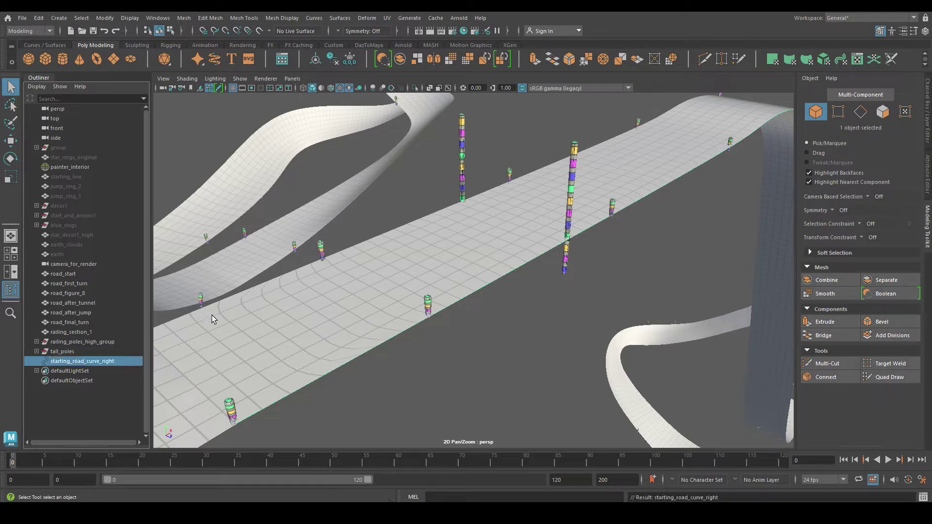
pyautogui.keyDown('alt'); pyautogui.moveTo(433, 364); pyautogui.dragTo(288, 361); pyautogui.keyUp('alt')
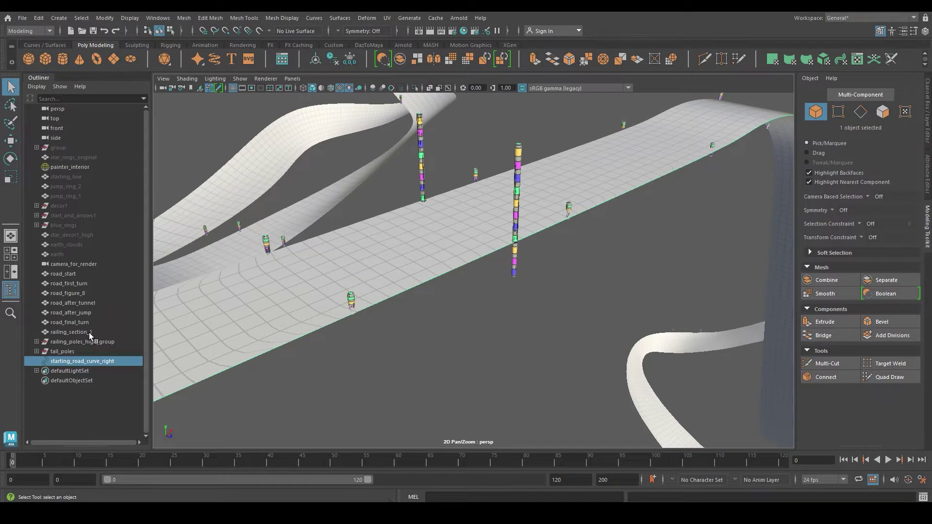
# Create a MASH network from the railing_section_1 mesh
pyautogui.click(73, 331)
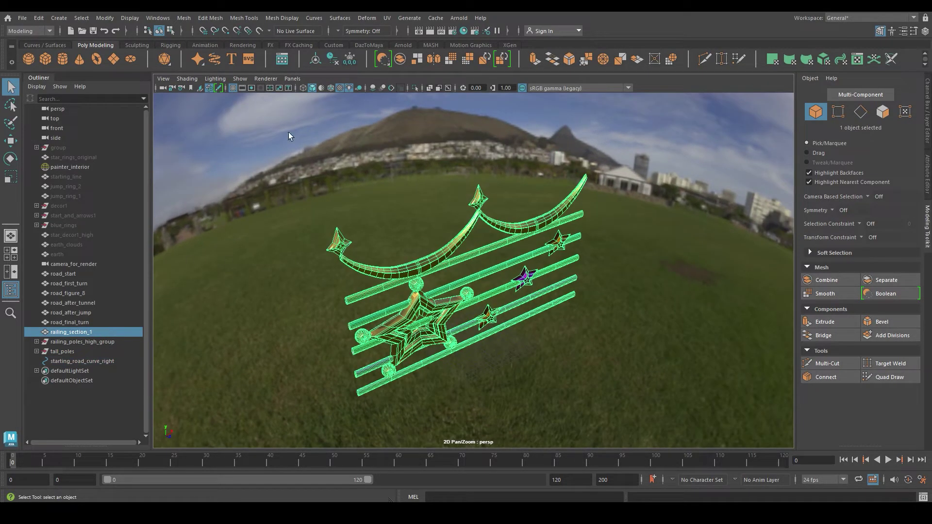
pyautogui.click(431, 45)
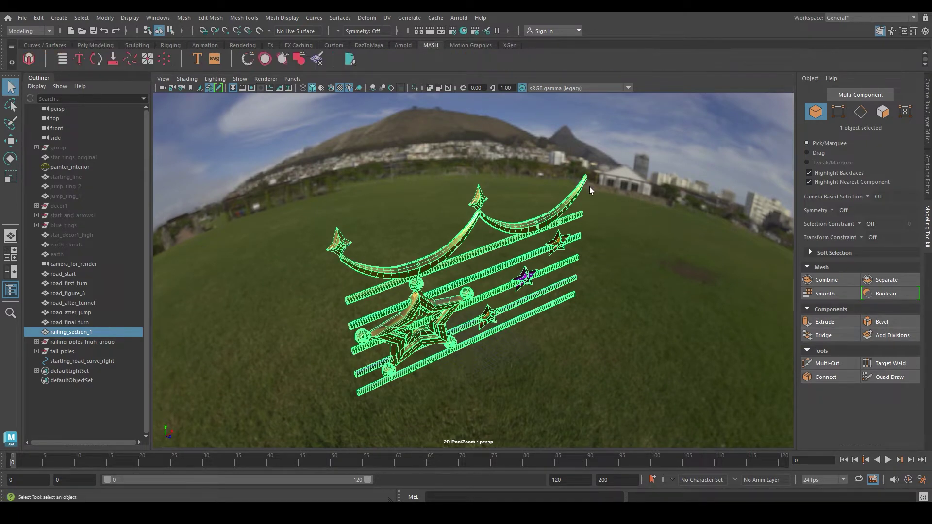
pyautogui.click(29, 61)
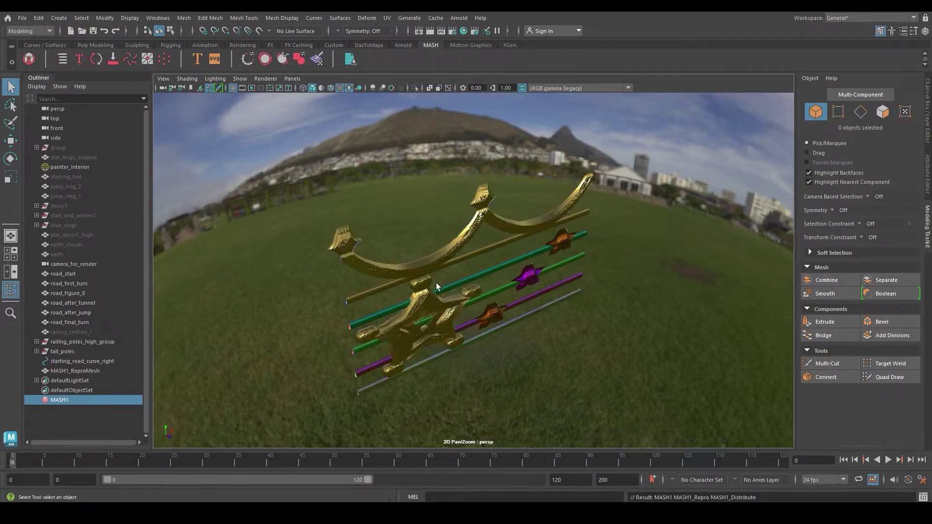
pyautogui.scroll(5, 436, 282)
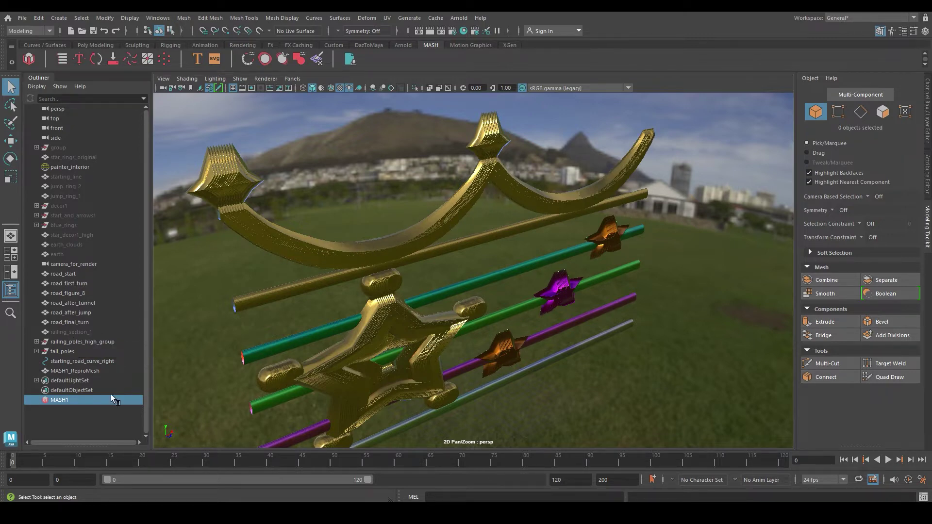
# Rename the MASH1 network to starting_road_right
pyautogui.scroll(-10, 412, 258)
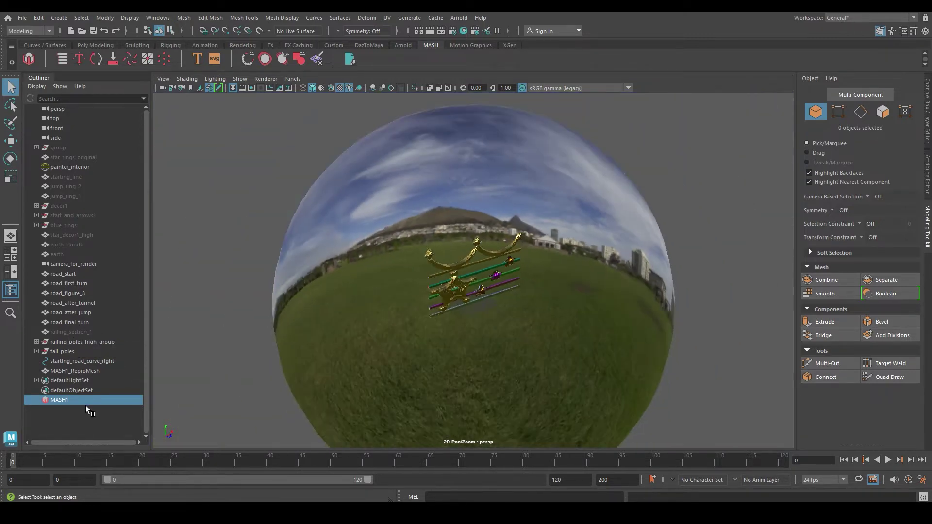
pyautogui.doubleClick(63, 400)
pyautogui.write('starti')
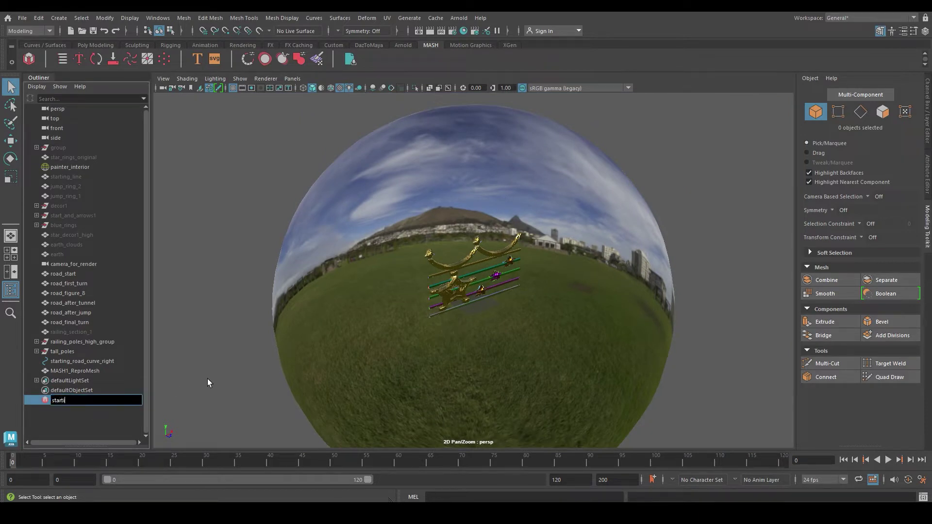
pyautogui.write('ng_road_right')
pyautogui.press('Return')
# Apply a Curve Warp deformer to starting_road_right_ReproMesh using starting_road_curve_right as the guide curve
pyautogui.click(97, 370)
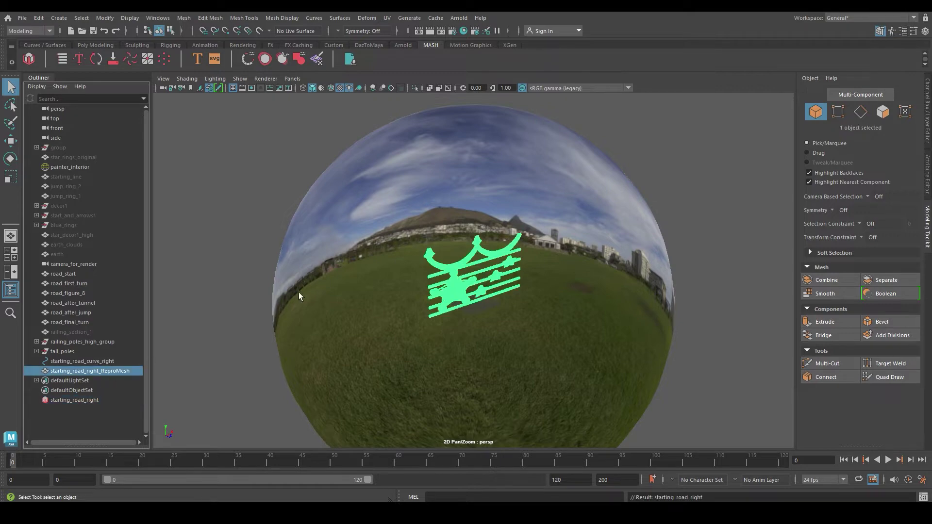
pyautogui.press('f')
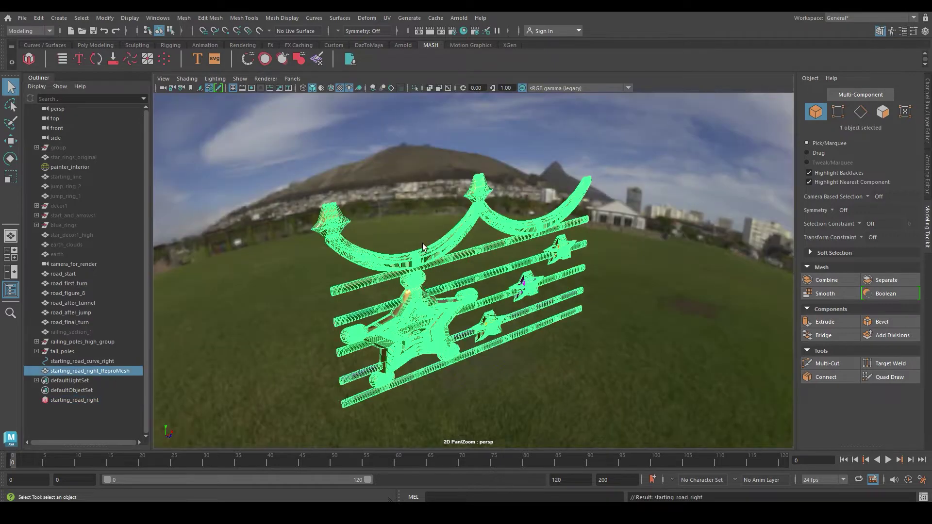
pyautogui.keyDown('ctrl'); pyautogui.click(105, 361); pyautogui.keyUp('ctrl')
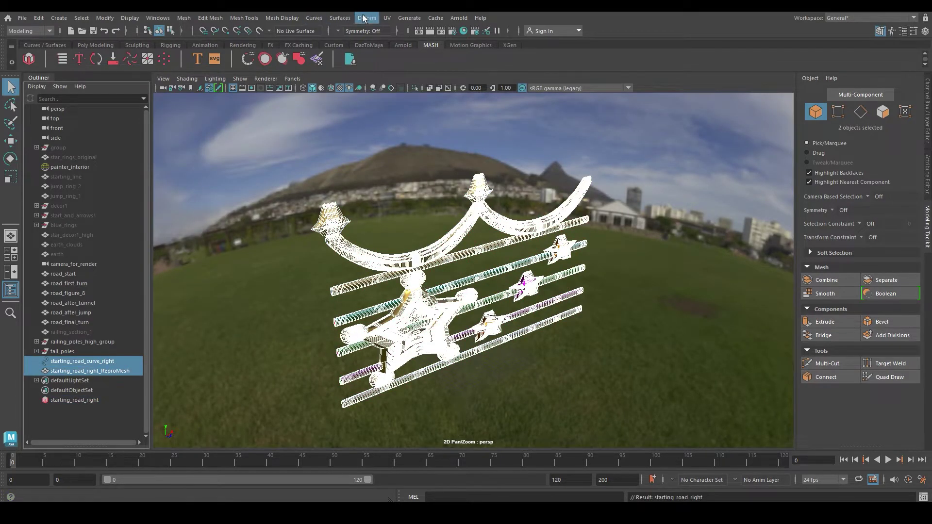
pyautogui.click(366, 18)
pyautogui.click(407, 65)
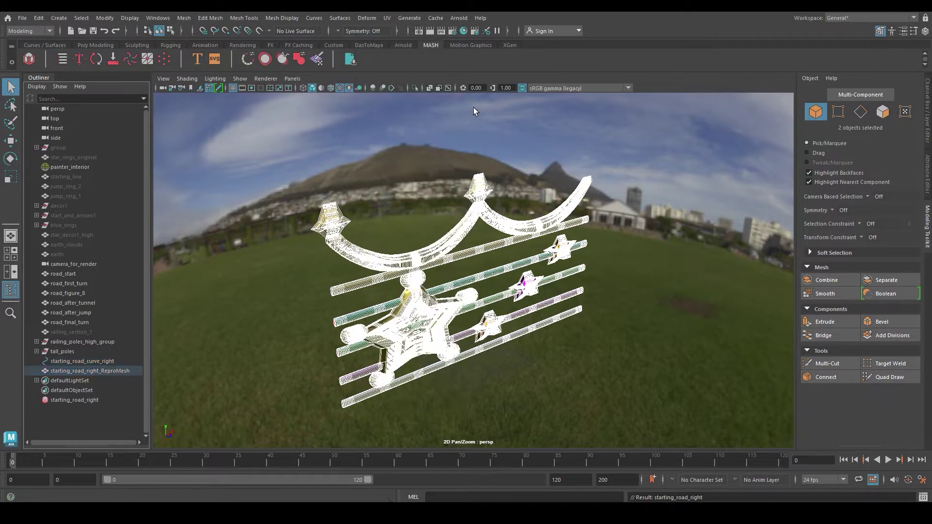
# Examine where the warped railing section sits on the road edge, next to the pole at the downhill bend
pyautogui.click(106, 371)
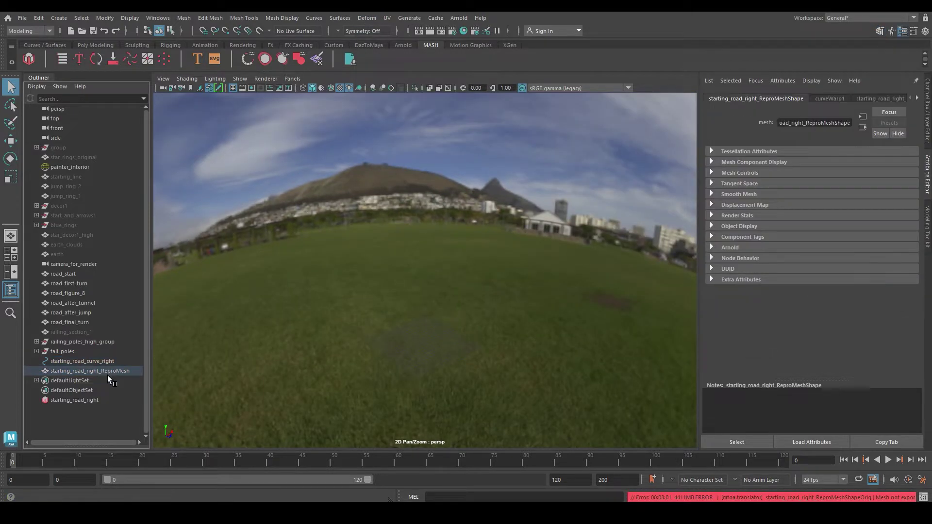
pyautogui.click(107, 372)
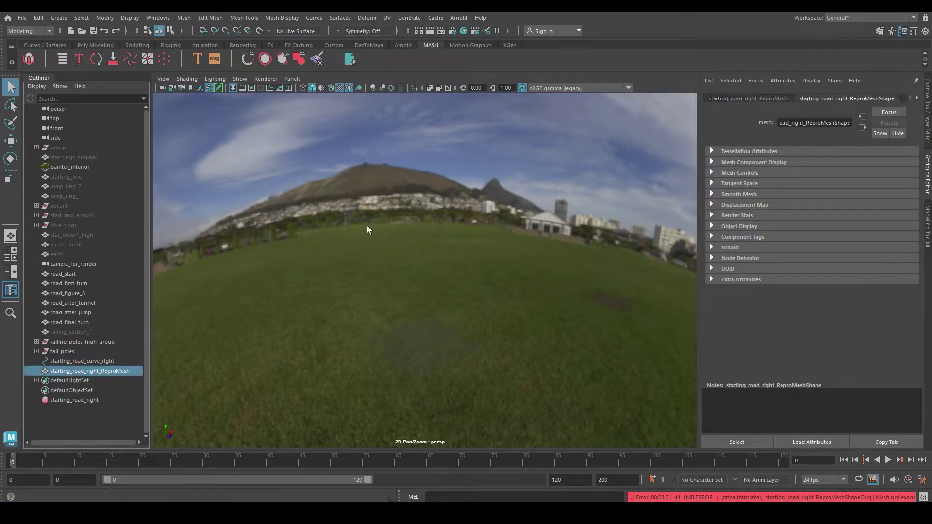
pyautogui.press('f')
pyautogui.keyDown('alt'); pyautogui.moveTo(384, 228); pyautogui.dragTo(376, 257); pyautogui.keyUp('alt')
pyautogui.click(396, 261)
pyautogui.keyDown('alt'); pyautogui.moveTo(376, 258); pyautogui.dragTo(519, 293, button='right'); pyautogui.keyUp('alt')
pyautogui.keyDown('alt'); pyautogui.moveTo(520, 293); pyautogui.dragTo(463, 266); pyautogui.keyUp('alt')
pyautogui.keyDown('alt'); pyautogui.moveTo(339, 264); pyautogui.dragTo(354, 317, button='middle'); pyautogui.keyUp('alt')
# Set Distance X in the Distribute node of the starting_road_right network to 500, then raise it to 5000
pyautogui.click(90, 401)
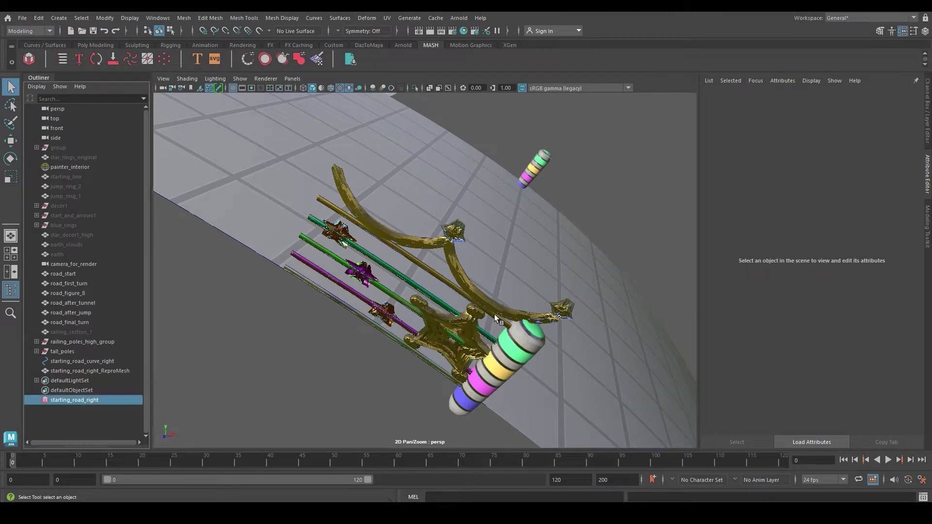
pyautogui.scroll(-2, 468, 243)
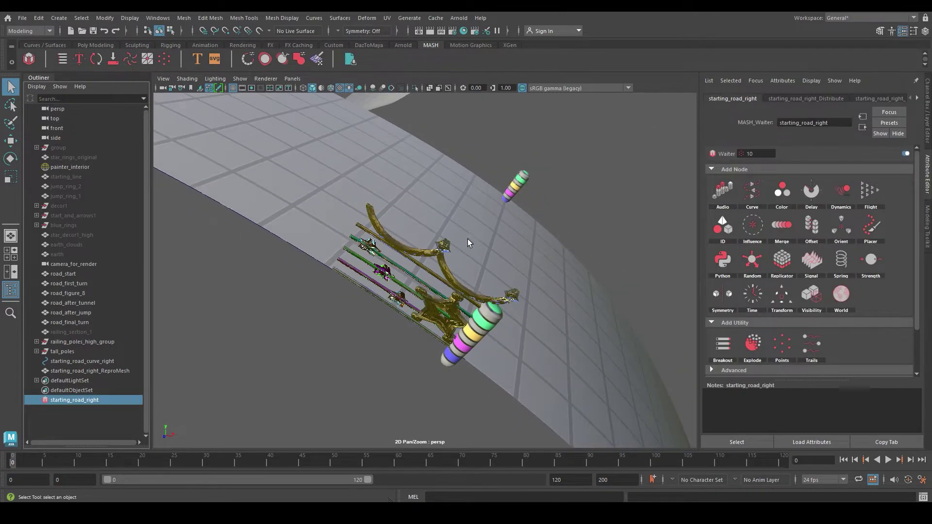
pyautogui.click(814, 99)
pyautogui.scroll(-5, 443, 229)
pyautogui.keyDown('alt'); pyautogui.moveTo(426, 223); pyautogui.dragTo(583, 261); pyautogui.keyUp('alt')
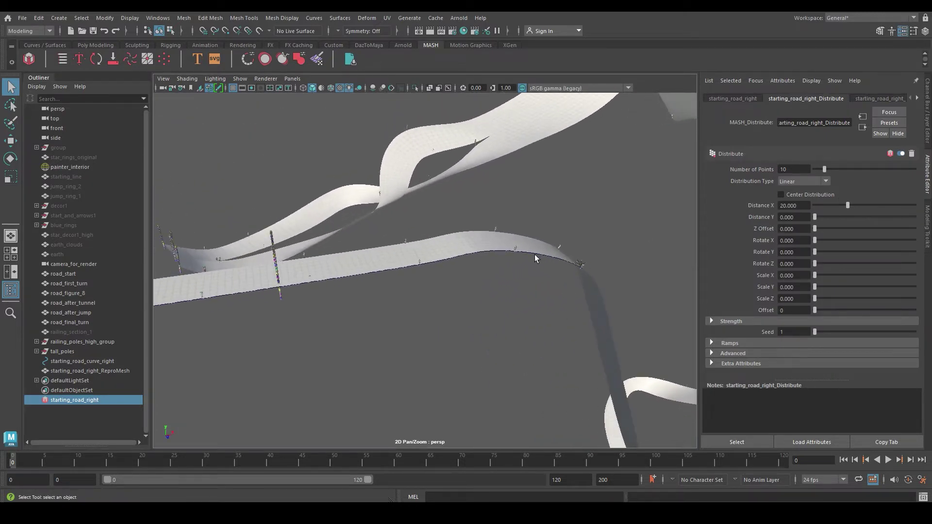
pyautogui.keyDown('alt'); pyautogui.moveTo(337, 267); pyautogui.dragTo(576, 246); pyautogui.keyUp('alt')
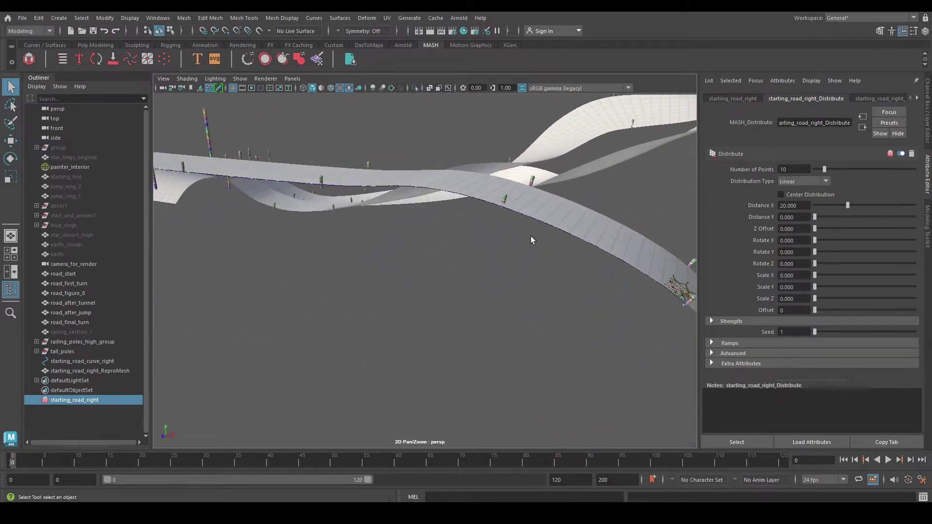
pyautogui.keyDown('alt'); pyautogui.moveTo(551, 237); pyautogui.dragTo(449, 223, button='middle'); pyautogui.keyUp('alt')
pyautogui.keyDown('alt'); pyautogui.moveTo(450, 223); pyautogui.dragTo(582, 241, button='right'); pyautogui.keyUp('alt')
pyautogui.keyDown('alt'); pyautogui.moveTo(583, 241); pyautogui.dragTo(526, 251, button='middle'); pyautogui.keyUp('alt')
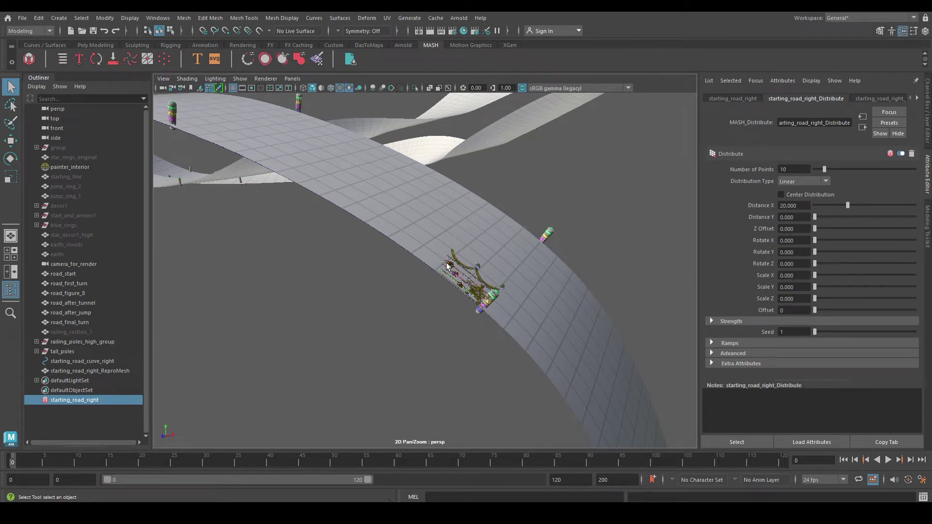
pyautogui.keyDown('alt'); pyautogui.moveTo(550, 250); pyautogui.dragTo(607, 243, button='right'); pyautogui.keyUp('alt')
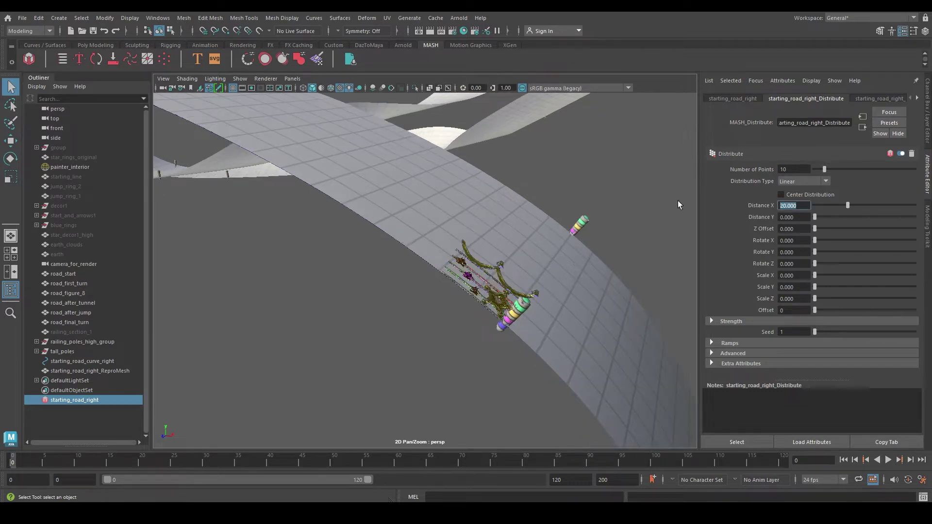
pyautogui.write('500')
pyautogui.press('Return')
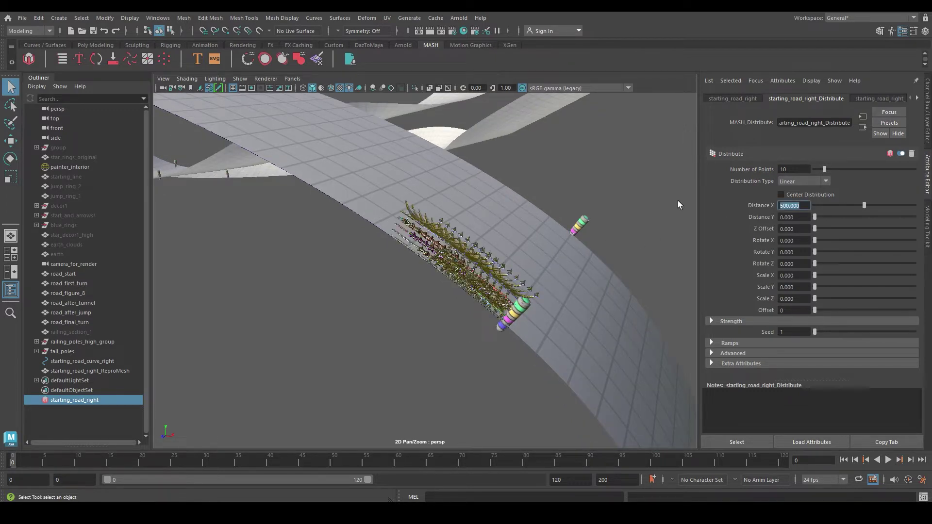
pyautogui.write('5000')
pyautogui.press('Return')
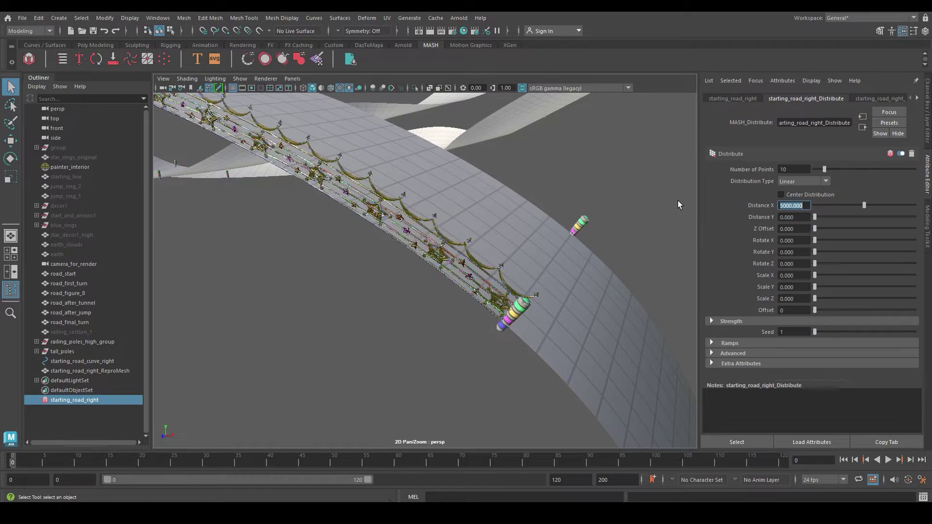
# Set the Distribute node's number of points to 20
pyautogui.keyDown('alt'); pyautogui.moveTo(678, 200); pyautogui.dragTo(515, 246); pyautogui.keyUp('alt')
pyautogui.moveTo(516, 245)
pyautogui.keyDown('alt'); pyautogui.mouseDown(button='right')
pyautogui.moveTo(586, 264)
pyautogui.moveTo(530, 241)
pyautogui.mouseUp(button='right'); pyautogui.keyUp('alt')
pyautogui.keyDown('alt'); pyautogui.moveTo(471, 252); pyautogui.dragTo(395, 222, button='right'); pyautogui.keyUp('alt')
pyautogui.keyDown('alt'); pyautogui.moveTo(395, 222); pyautogui.dragTo(480, 241); pyautogui.keyUp('alt')
pyautogui.keyDown('alt'); pyautogui.moveTo(480, 241); pyautogui.dragTo(427, 240, button='right'); pyautogui.keyUp('alt')
pyautogui.keyDown('alt'); pyautogui.moveTo(427, 239); pyautogui.dragTo(461, 241); pyautogui.keyUp('alt')
pyautogui.keyDown('alt'); pyautogui.moveTo(462, 240); pyautogui.dragTo(427, 239, button='right'); pyautogui.keyUp('alt')
pyautogui.keyDown('alt'); pyautogui.moveTo(514, 280); pyautogui.dragTo(499, 276, button='right'); pyautogui.keyUp('alt')
pyautogui.keyDown('alt'); pyautogui.moveTo(499, 276); pyautogui.dragTo(520, 251); pyautogui.keyUp('alt')
pyautogui.keyDown('alt'); pyautogui.moveTo(521, 251); pyautogui.dragTo(477, 219, button='right'); pyautogui.keyUp('alt')
pyautogui.doubleClick(802, 168)
pyautogui.write('20')
pyautogui.press('Return')
# Increase the railing's Distance X to 7000, then to 10000
pyautogui.keyDown('alt'); pyautogui.moveTo(569, 189); pyautogui.dragTo(523, 238); pyautogui.keyUp('alt')
pyautogui.keyDown('alt'); pyautogui.moveTo(523, 238); pyautogui.dragTo(621, 252, button='right'); pyautogui.keyUp('alt')
pyautogui.keyDown('alt'); pyautogui.moveTo(622, 252); pyautogui.dragTo(551, 249); pyautogui.keyUp('alt')
pyautogui.keyDown('alt'); pyautogui.moveTo(552, 249); pyautogui.dragTo(651, 253, button='right'); pyautogui.keyUp('alt')
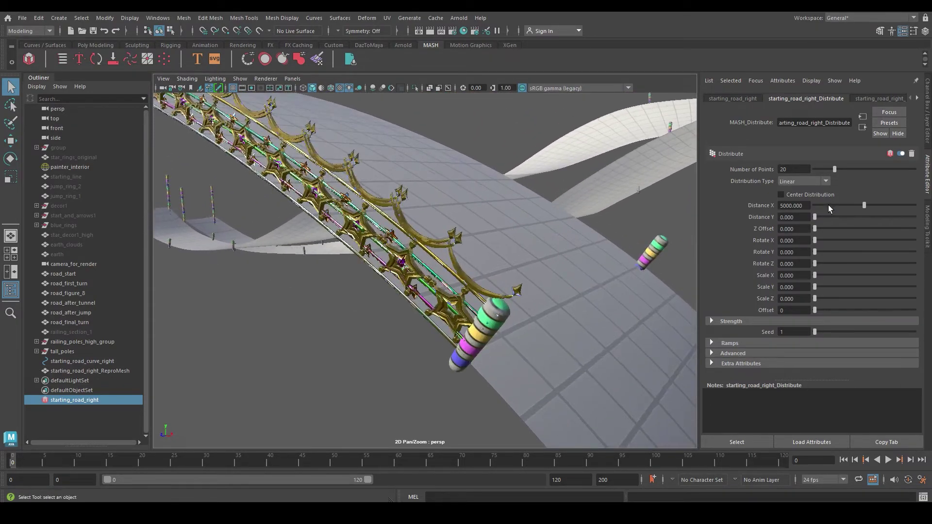
pyautogui.doubleClick(799, 206)
pyautogui.write('7000')
pyautogui.press('Return')
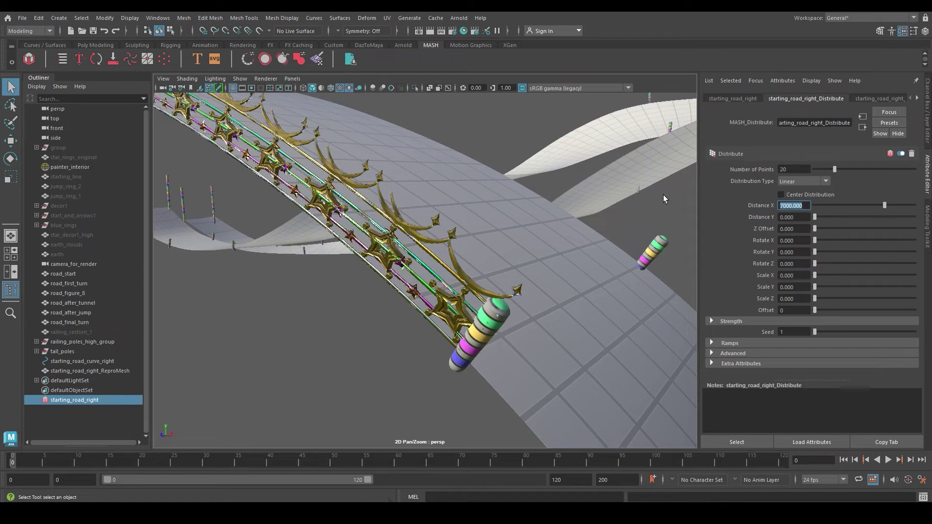
pyautogui.write('10000')
pyautogui.press('Return')
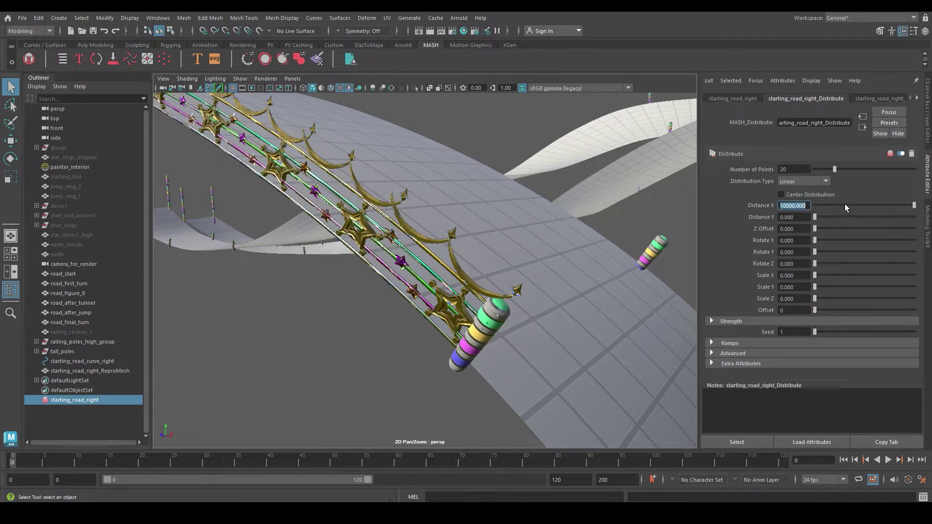
# Examine how the railing sections are spaced along the road edge from the downhill bend to the far poles
pyautogui.press('f')
pyautogui.keyDown('alt'); pyautogui.moveTo(383, 238); pyautogui.dragTo(397, 237); pyautogui.keyUp('alt')
pyautogui.keyDown('alt'); pyautogui.moveTo(397, 237); pyautogui.dragTo(605, 273, button='right'); pyautogui.keyUp('alt')
pyautogui.keyDown('alt'); pyautogui.moveTo(606, 273); pyautogui.dragTo(369, 247, button='middle'); pyautogui.keyUp('alt')
pyautogui.keyDown('alt'); pyautogui.moveTo(369, 247); pyautogui.dragTo(390, 237); pyautogui.keyUp('alt')
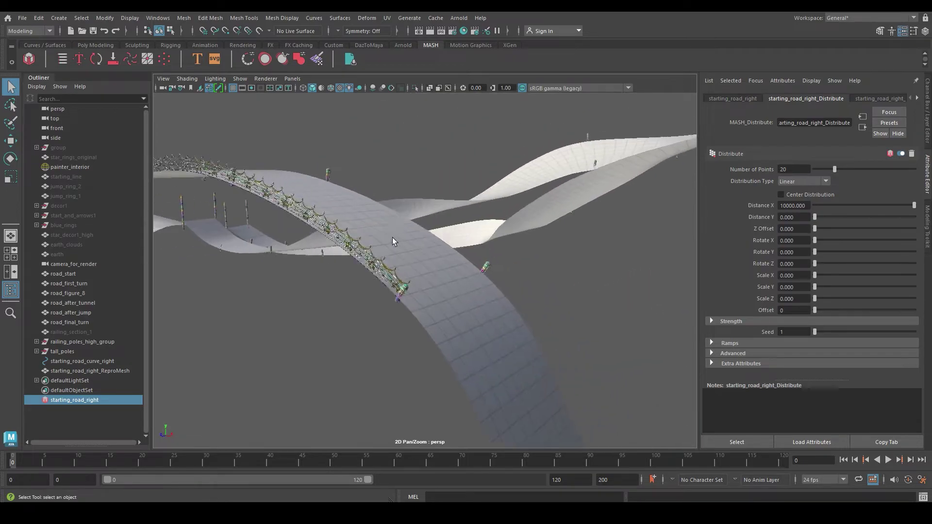
pyautogui.keyDown('alt'); pyautogui.moveTo(390, 237); pyautogui.dragTo(444, 242, button='right'); pyautogui.keyUp('alt')
pyautogui.keyDown('alt'); pyautogui.moveTo(444, 243); pyautogui.dragTo(467, 262, button='middle'); pyautogui.keyUp('alt')
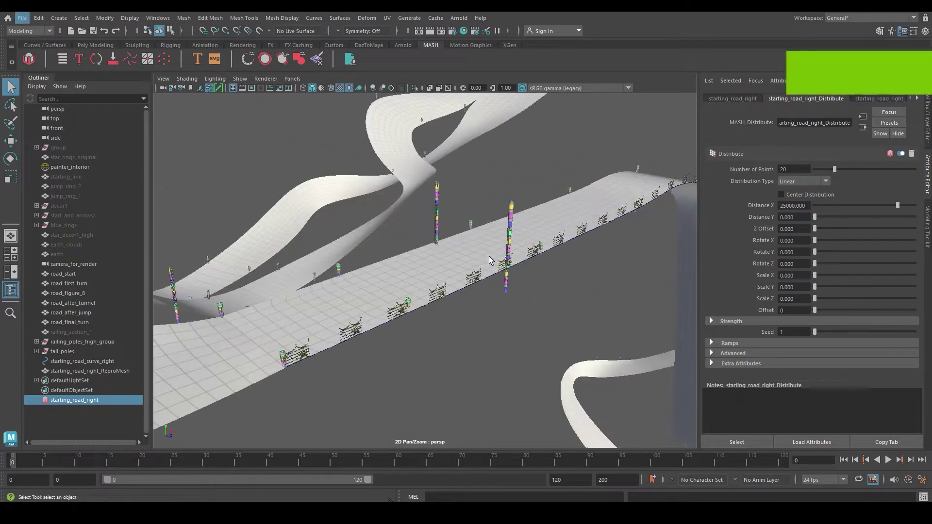
pyautogui.moveTo(488, 257)
pyautogui.keyDown('alt'); pyautogui.mouseDown(button='right')
pyautogui.moveTo(500, 291)
pyautogui.moveTo(493, 260)
pyautogui.mouseUp(button='right'); pyautogui.keyUp('alt')
pyautogui.keyDown('alt'); pyautogui.moveTo(493, 260); pyautogui.dragTo(397, 242); pyautogui.keyUp('alt')
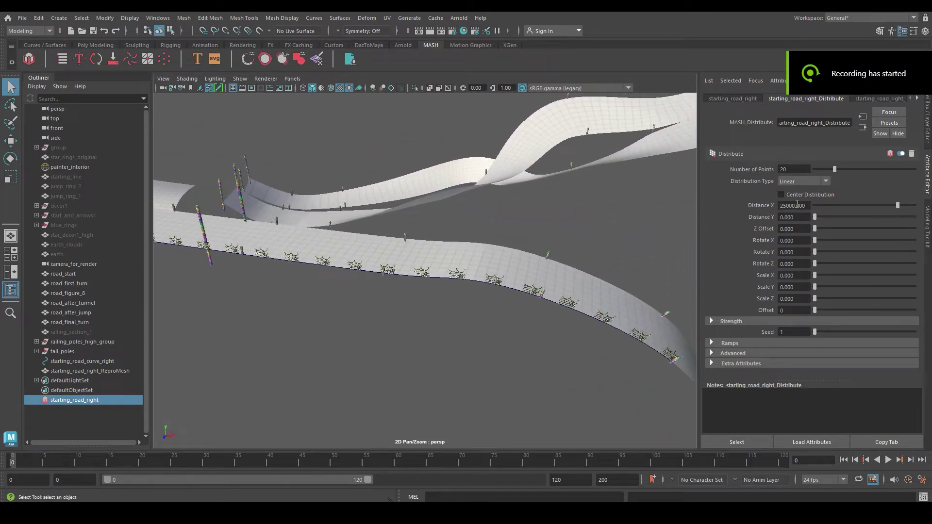
# Set the number of railing points in the Distribute node to 43 to fill the road edge
pyautogui.keyDown('alt'); pyautogui.moveTo(541, 273); pyautogui.dragTo(605, 338); pyautogui.keyUp('alt')
pyautogui.keyDown('alt'); pyautogui.moveTo(388, 294); pyautogui.dragTo(323, 293); pyautogui.keyUp('alt')
pyautogui.keyDown('alt'); pyautogui.moveTo(206, 289); pyautogui.dragTo(241, 320); pyautogui.keyUp('alt')
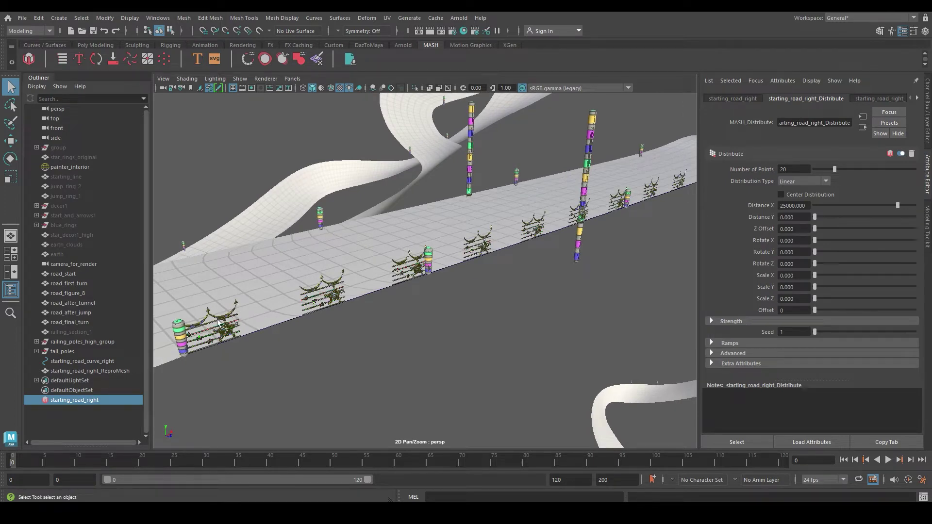
pyautogui.keyDown('alt'); pyautogui.moveTo(523, 272); pyautogui.dragTo(438, 290); pyautogui.keyUp('alt')
pyautogui.keyDown('alt'); pyautogui.moveTo(438, 291); pyautogui.dragTo(410, 258, button='right'); pyautogui.keyUp('alt')
pyautogui.keyDown('alt'); pyautogui.moveTo(410, 258); pyautogui.dragTo(473, 286); pyautogui.keyUp('alt')
pyautogui.click(804, 170)
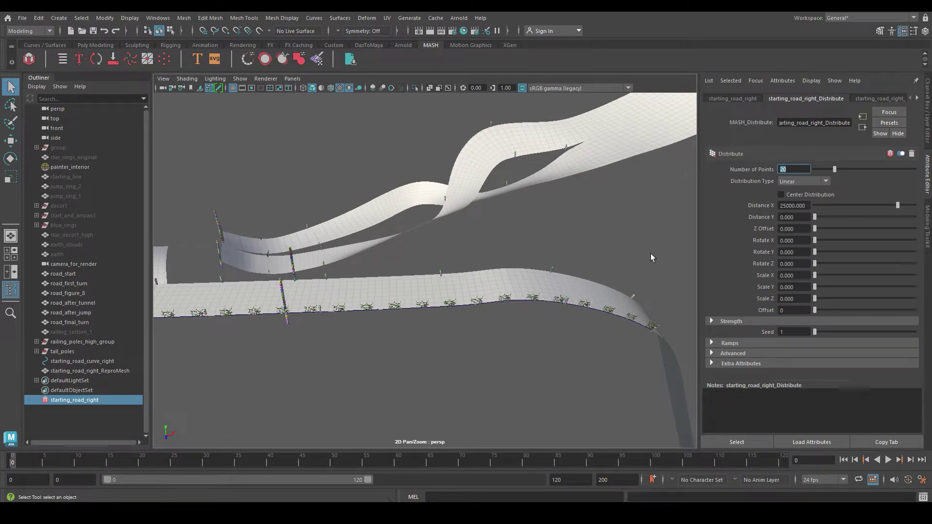
pyautogui.press('Return')
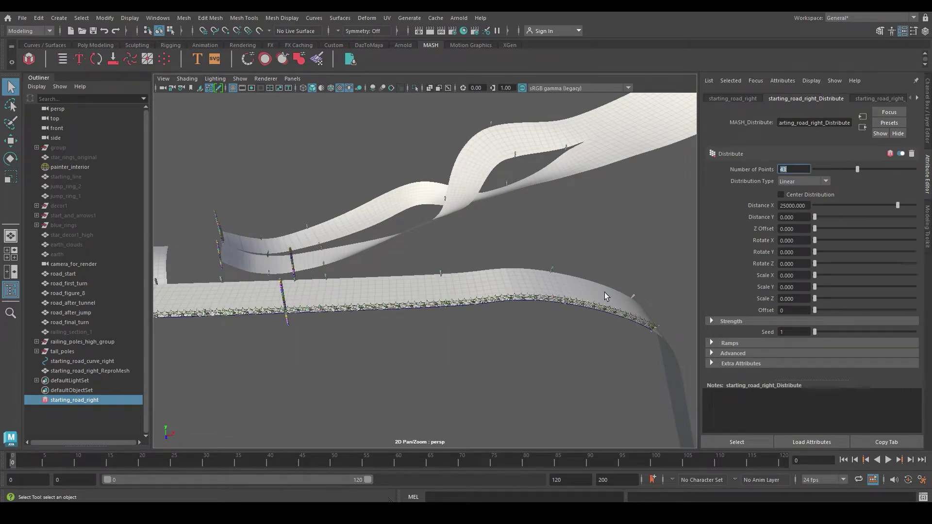
# Reduce Distance X to about 24264.7 to close the gaps between neighbouring railing sections
pyautogui.keyDown('alt'); pyautogui.moveTo(604, 292); pyautogui.dragTo(700, 297); pyautogui.keyUp('alt')
pyautogui.keyDown('alt'); pyautogui.moveTo(631, 289); pyautogui.dragTo(471, 271, button='middle'); pyautogui.keyUp('alt')
pyautogui.keyDown('alt'); pyautogui.moveTo(470, 270); pyautogui.dragTo(497, 274, button='right'); pyautogui.keyUp('alt')
pyautogui.moveTo(499, 273)
pyautogui.keyDown('alt'); pyautogui.mouseDown(button='middle')
pyautogui.moveTo(514, 285)
pyautogui.moveTo(493, 273)
pyautogui.mouseUp(button='middle'); pyautogui.keyUp('alt')
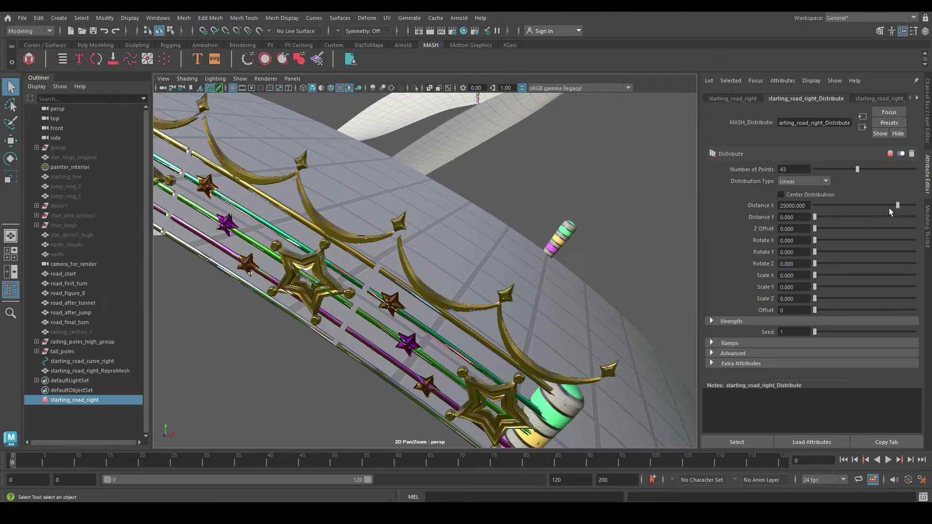
pyautogui.moveTo(897, 206); pyautogui.dragTo(893, 206)
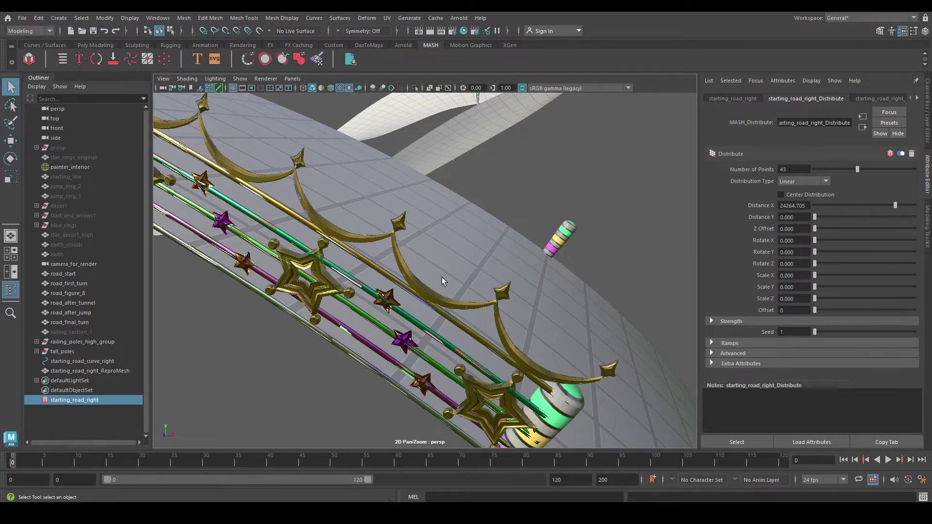
pyautogui.keyDown('alt'); pyautogui.moveTo(442, 282); pyautogui.dragTo(621, 291, button='right'); pyautogui.keyUp('alt')
pyautogui.keyDown('alt'); pyautogui.moveTo(436, 310); pyautogui.dragTo(568, 309, button='middle'); pyautogui.keyUp('alt')
pyautogui.keyDown('alt'); pyautogui.moveTo(449, 305); pyautogui.dragTo(513, 282); pyautogui.keyUp('alt')
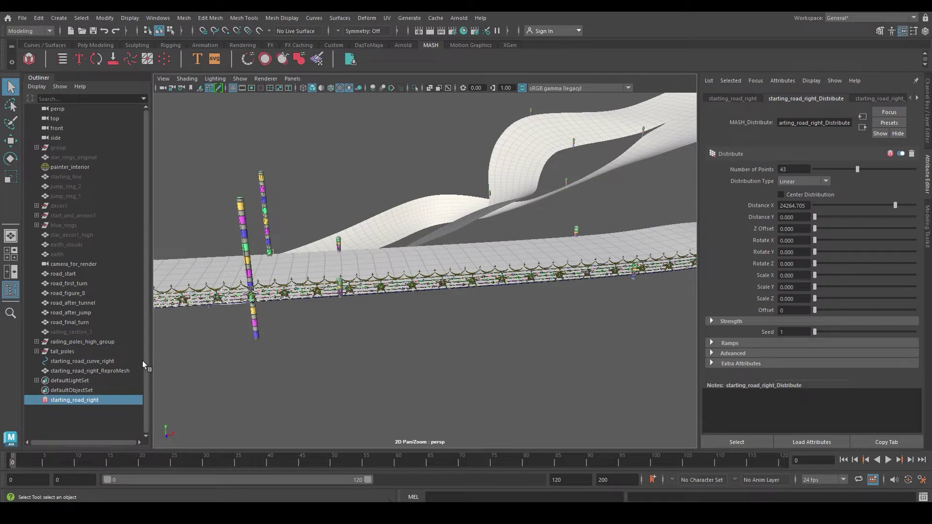
# Examine how the railing mesh and starting_road_curve_right line up with the poles along the road edge
pyautogui.click(106, 371)
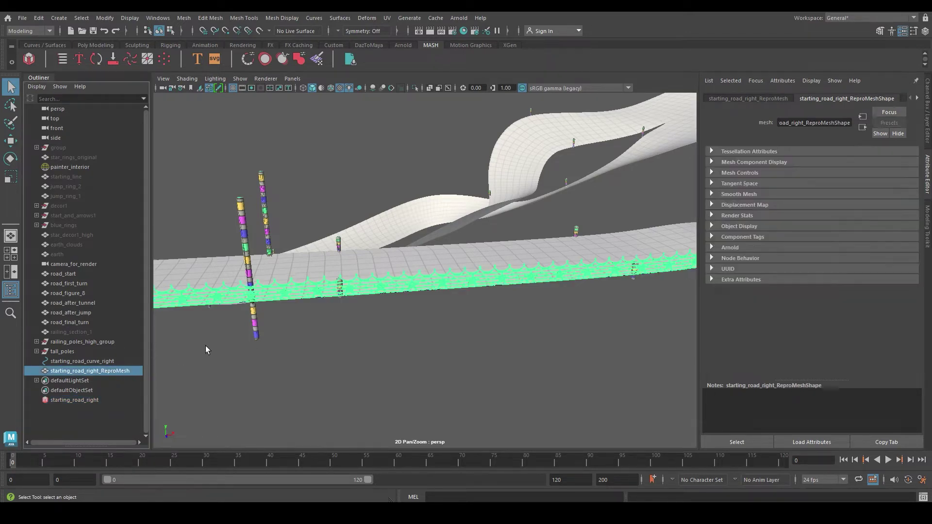
pyautogui.keyDown('alt'); pyautogui.moveTo(296, 306); pyautogui.dragTo(332, 300); pyautogui.keyUp('alt')
pyautogui.keyDown('alt'); pyautogui.moveTo(332, 299); pyautogui.dragTo(398, 303, button='middle'); pyautogui.keyUp('alt')
pyautogui.keyDown('alt'); pyautogui.moveTo(398, 304); pyautogui.dragTo(429, 305, button='right'); pyautogui.keyUp('alt')
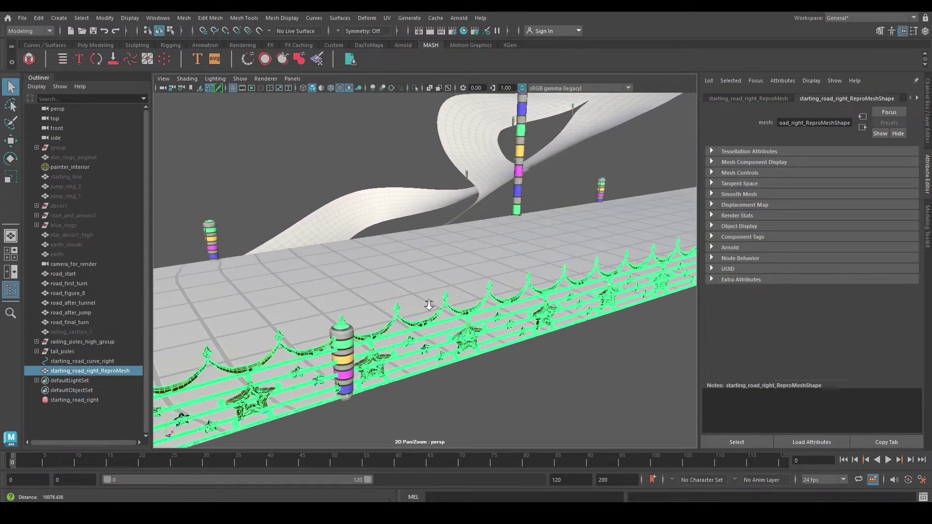
pyautogui.click(111, 360)
pyautogui.keyDown('alt'); pyautogui.moveTo(487, 373); pyautogui.dragTo(493, 369); pyautogui.keyUp('alt')
pyautogui.keyDown('alt'); pyautogui.moveTo(492, 369); pyautogui.dragTo(445, 316, button='right'); pyautogui.keyUp('alt')
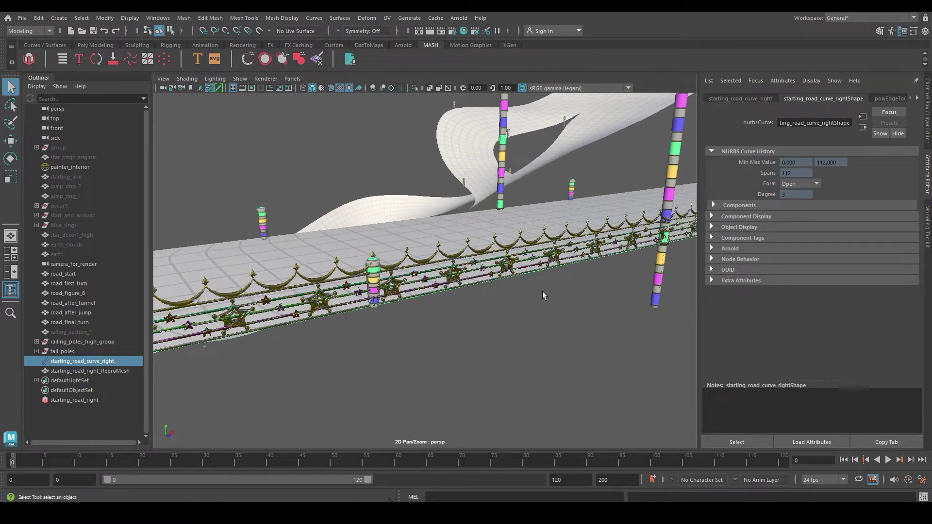
pyautogui.scroll(3, 531, 285)
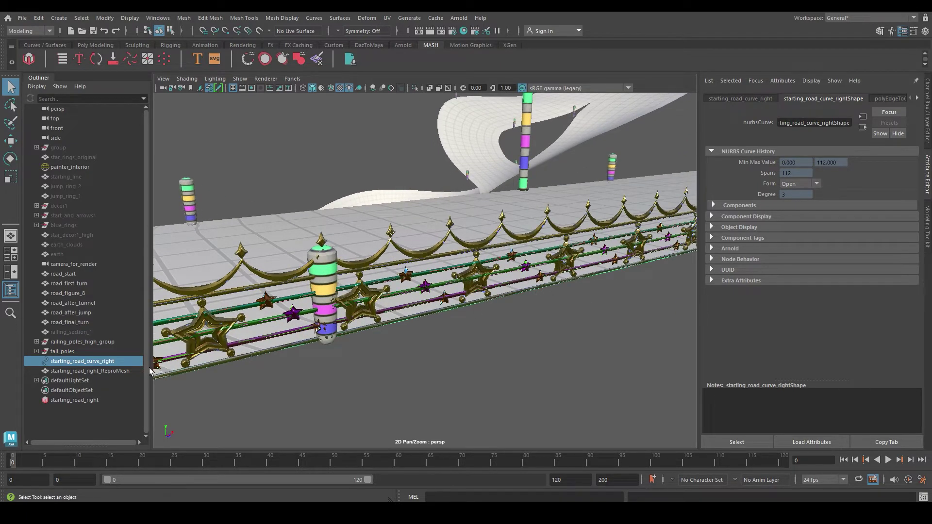
pyautogui.click(114, 371)
pyautogui.press('h')
pyautogui.click(120, 361)
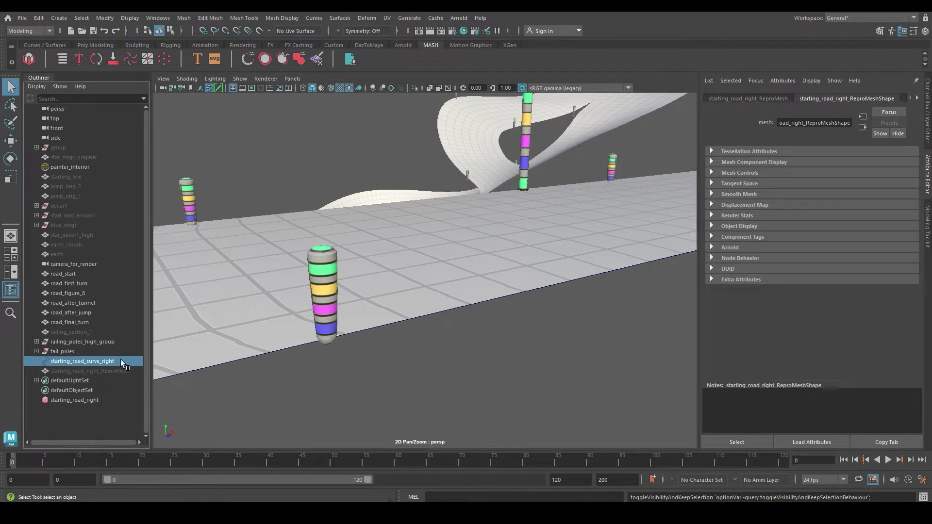
pyautogui.moveTo(600, 304); pyautogui.dragTo(594, 283, button='right')
pyautogui.moveTo(572, 311); pyautogui.dragTo(608, 253)
pyautogui.click(104, 371)
pyautogui.press('h')
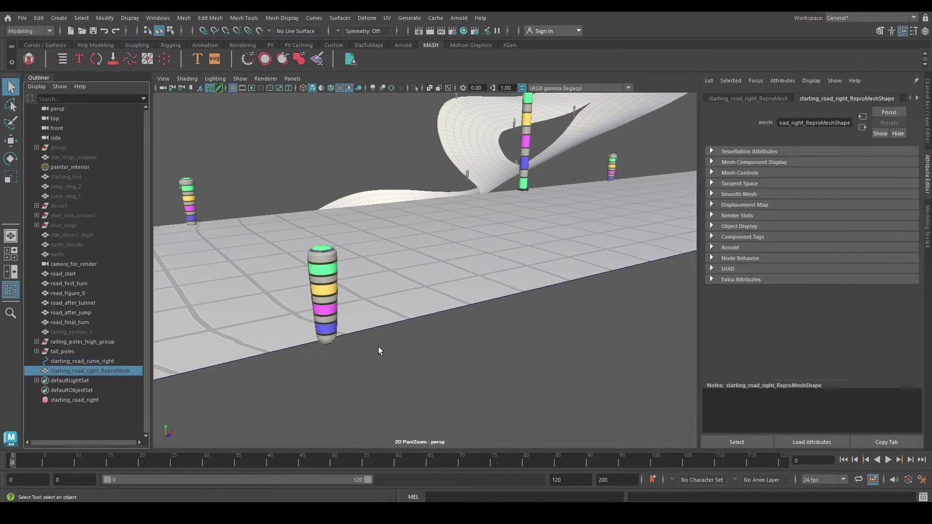
# Try reshaping the railing by lowering a control vertex of starting_road_curve_right with soft selection
pyautogui.click(118, 361)
pyautogui.moveTo(561, 256); pyautogui.dragTo(549, 284, button='right')
pyautogui.press('F8')
pyautogui.press('f')
pyautogui.press('w')
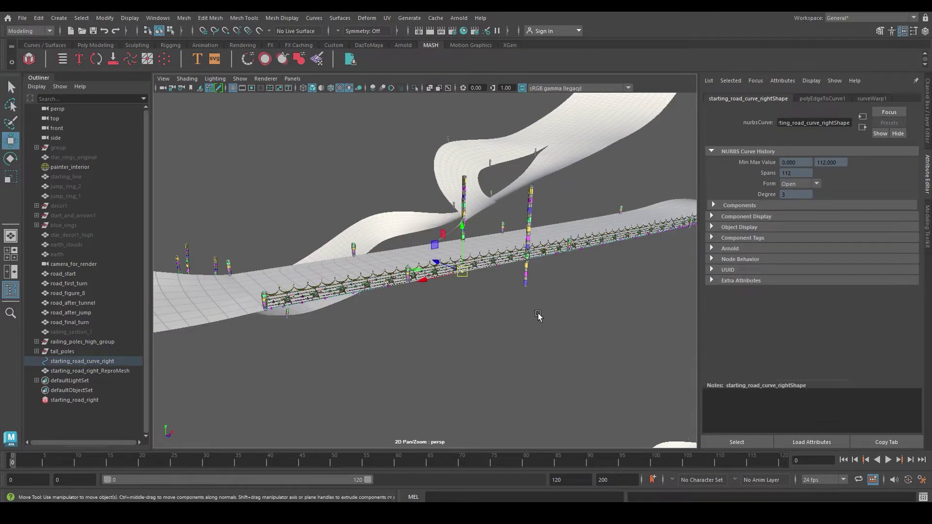
pyautogui.press('b')
pyautogui.moveTo(485, 287); pyautogui.dragTo(622, 267)
pyautogui.moveTo(464, 227); pyautogui.dragTo(463, 273)
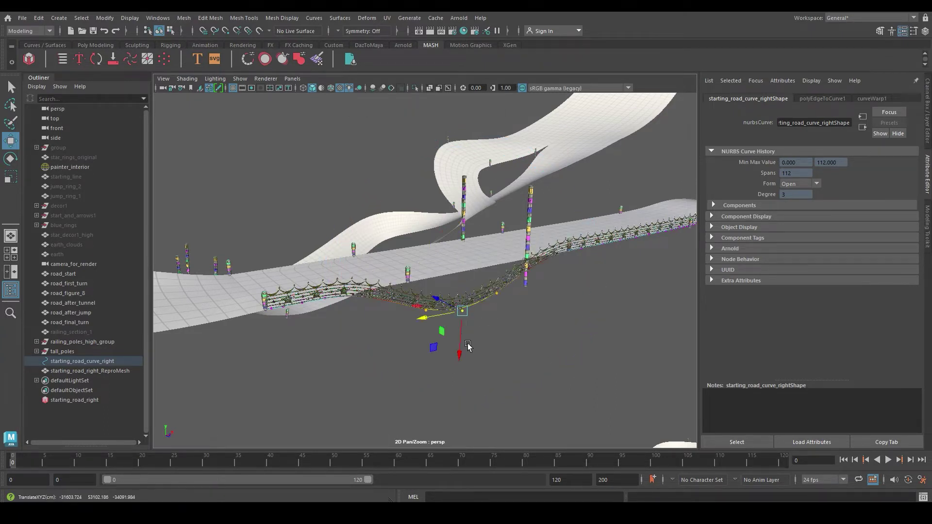
pyautogui.hotkey('ctrl', 'z')
# Lower part of the road_start mesh with soft selection to check that the curve, railing and poles follow the road
pyautogui.keyDown('alt'); pyautogui.moveTo(475, 339); pyautogui.dragTo(470, 333); pyautogui.keyUp('alt')
pyautogui.keyDown('alt'); pyautogui.moveTo(470, 334); pyautogui.dragTo(531, 340, button='right'); pyautogui.keyUp('alt')
pyautogui.keyDown('alt'); pyautogui.moveTo(520, 353); pyautogui.dragTo(493, 307, button='middle'); pyautogui.keyUp('alt')
pyautogui.press('q')
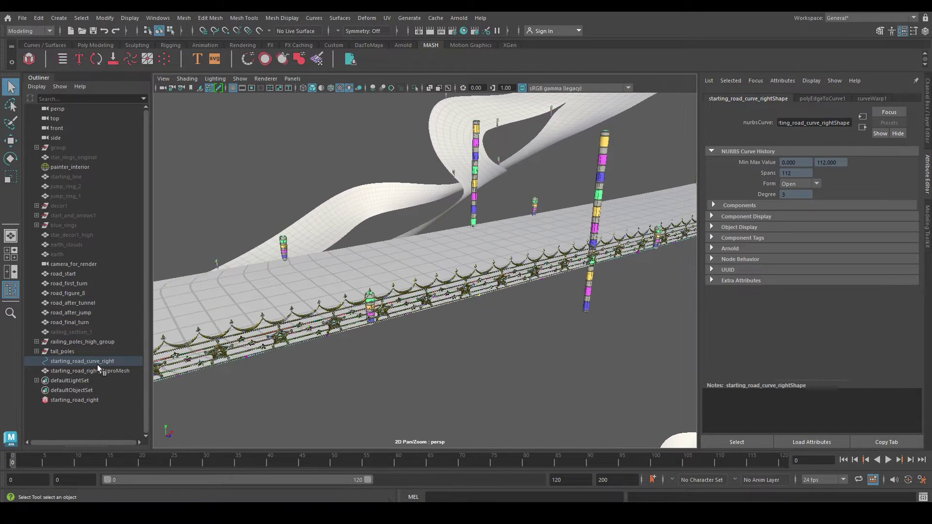
pyautogui.click(460, 252)
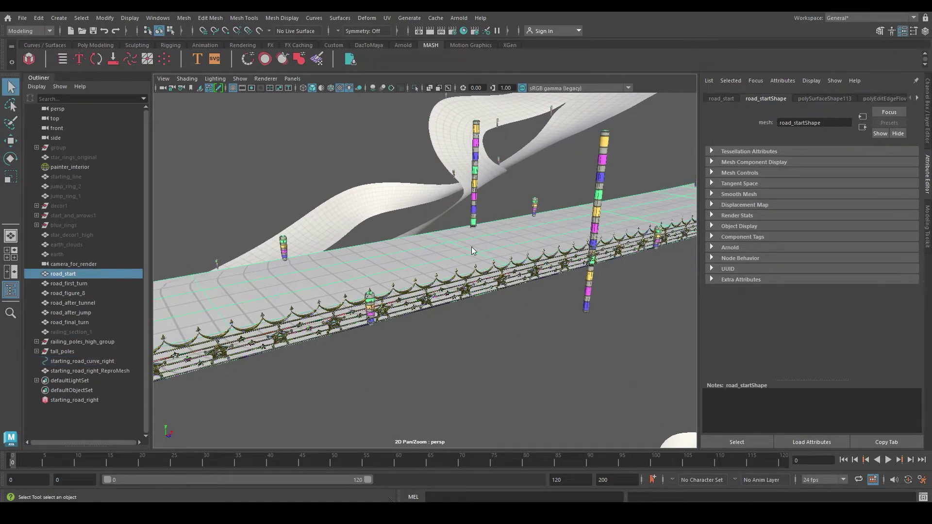
pyautogui.moveTo(471, 247); pyautogui.dragTo(470, 202, button='right')
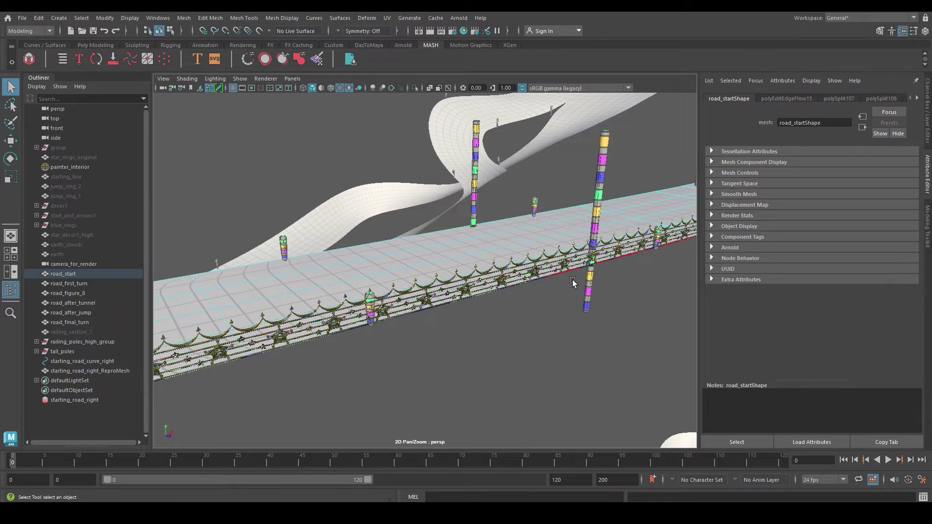
pyautogui.click(494, 258)
pyautogui.press('w')
pyautogui.moveTo(479, 217); pyautogui.dragTo(486, 268)
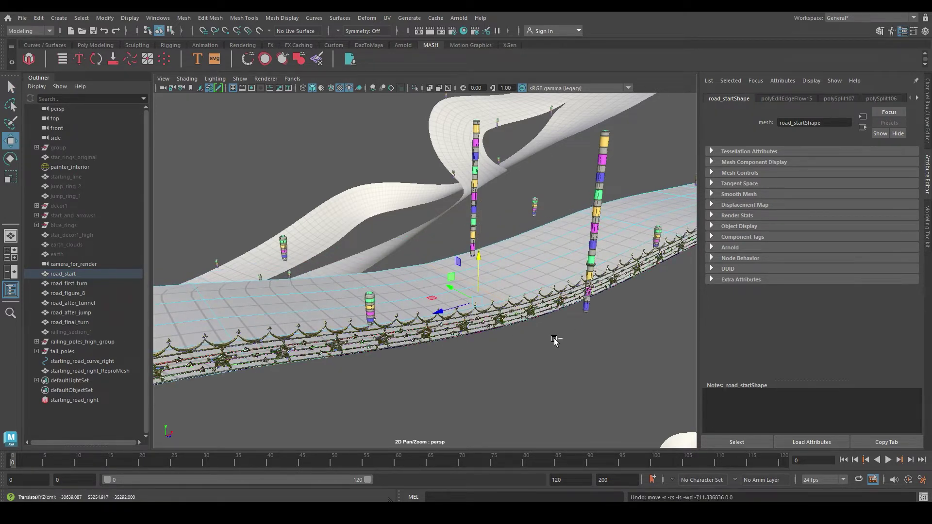
# Examine the railing poles along the curved road sections to find the stretch for the next railing
pyautogui.scroll(-2, 550, 340)
pyautogui.keyDown('alt'); pyautogui.moveTo(550, 339); pyautogui.dragTo(458, 338); pyautogui.keyUp('alt')
pyautogui.scroll(-3, 459, 339)
pyautogui.click(548, 296)
pyautogui.keyDown('alt'); pyautogui.moveTo(549, 296); pyautogui.dragTo(480, 323); pyautogui.keyUp('alt')
pyautogui.keyDown('alt'); pyautogui.moveTo(553, 299); pyautogui.dragTo(526, 304); pyautogui.keyUp('alt')
pyautogui.keyDown('alt'); pyautogui.moveTo(525, 304); pyautogui.dragTo(514, 309, button='middle'); pyautogui.keyUp('alt')
pyautogui.click(511, 300)
pyautogui.press('f')
pyautogui.click(509, 299)
pyautogui.scroll(-6, 509, 299)
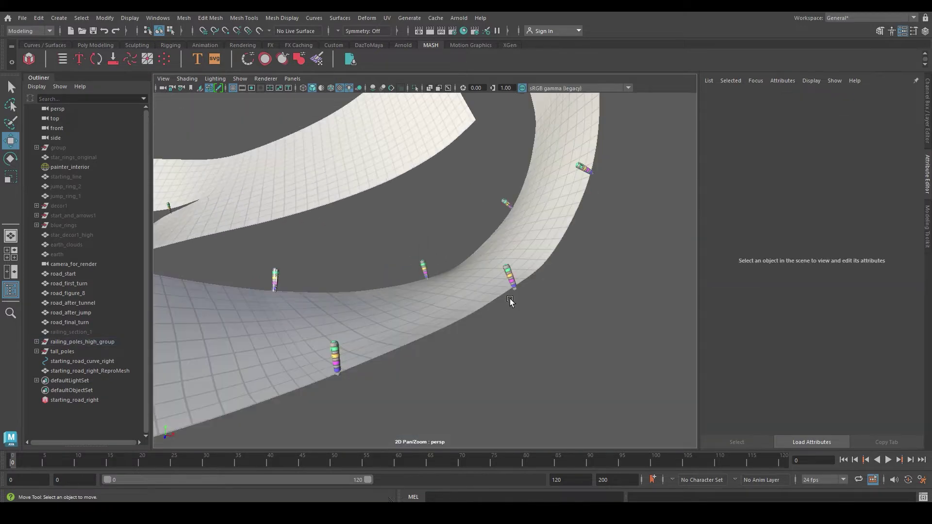
pyautogui.keyDown('alt'); pyautogui.moveTo(510, 299); pyautogui.dragTo(488, 273); pyautogui.keyUp('alt')
pyautogui.keyDown('alt'); pyautogui.moveTo(269, 154); pyautogui.dragTo(322, 238); pyautogui.keyUp('alt')
# Select the left border edges of road_after_tunnel from the road's end to the fourth railing pole
pyautogui.click(393, 231)
pyautogui.keyDown('alt'); pyautogui.moveTo(393, 231); pyautogui.dragTo(441, 235); pyautogui.keyUp('alt')
pyautogui.moveTo(431, 227); pyautogui.dragTo(430, 201, button='right')
pyautogui.click(264, 201)
pyautogui.press('q')
pyautogui.keyDown('alt'); pyautogui.moveTo(529, 311); pyautogui.dragTo(548, 327); pyautogui.keyUp('alt')
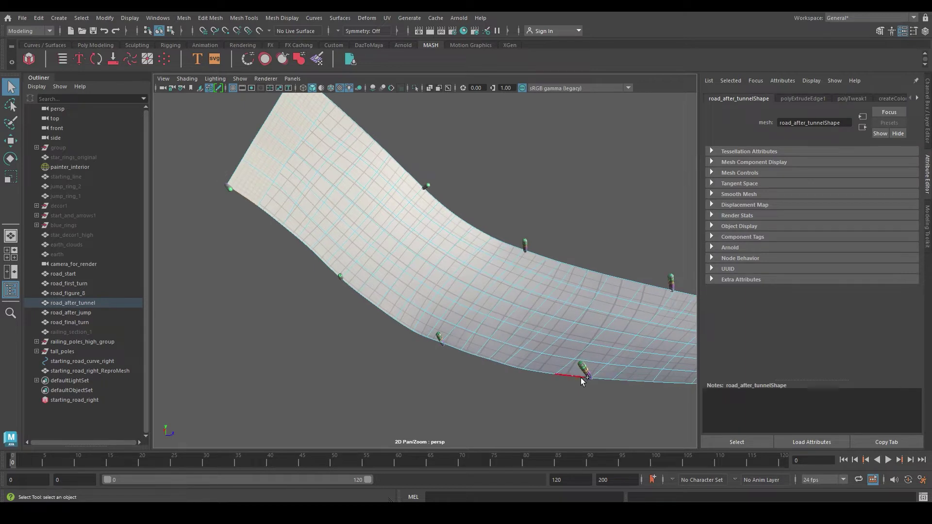
# Convert the selected polygon edges to a curve and rename it pre_jump_curve_left
pyautogui.click(105, 18)
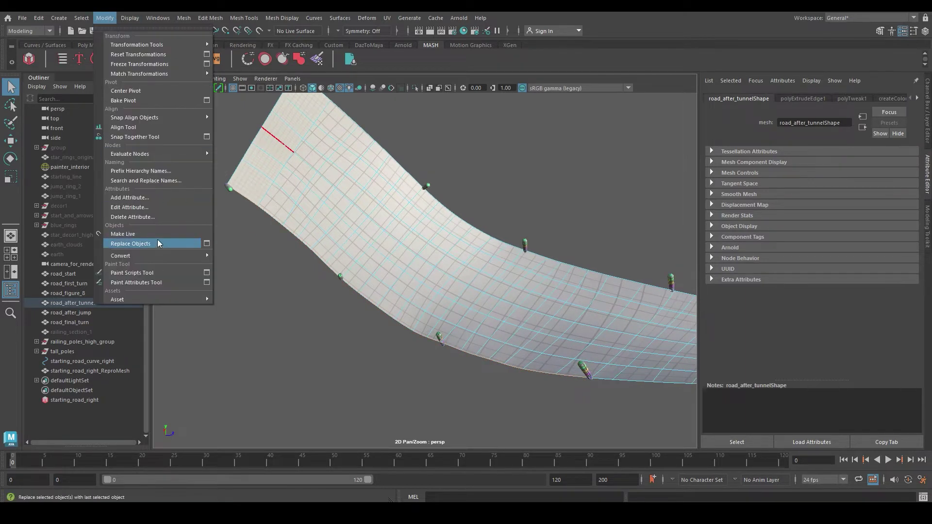
pyautogui.moveTo(159, 257)
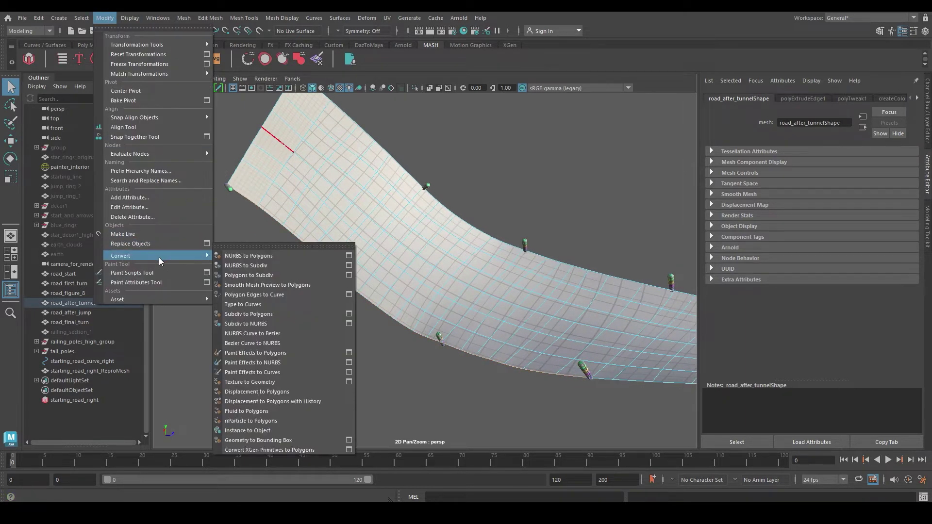
pyautogui.click(284, 296)
pyautogui.doubleClick(80, 381)
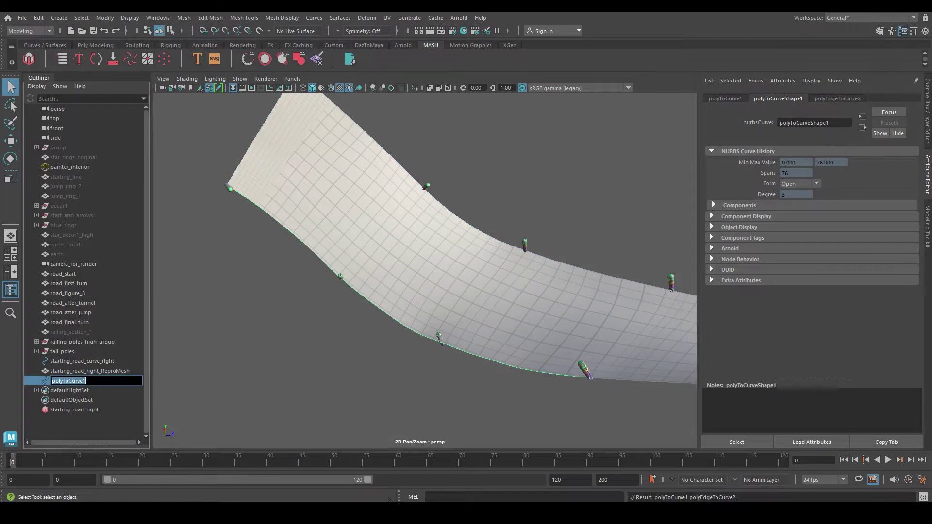
pyautogui.write('pre_jump_curve_left')
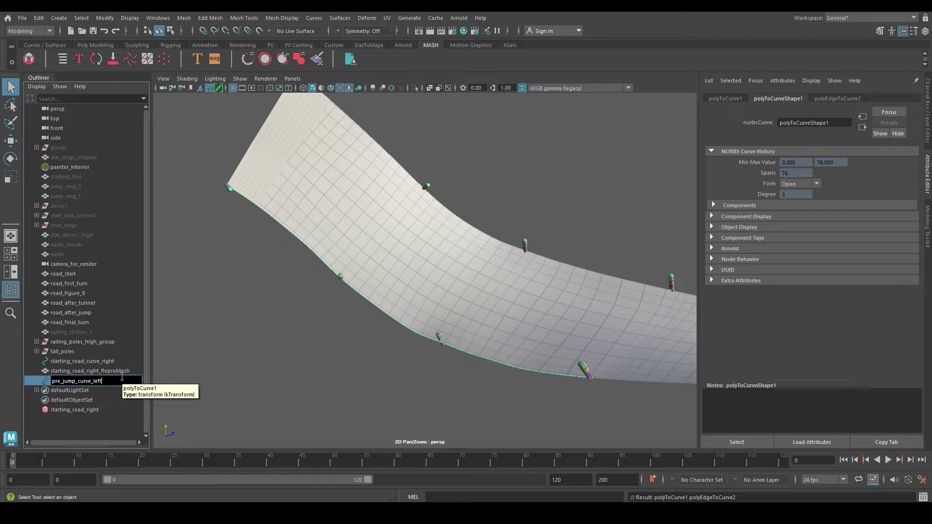
pyautogui.press('Return')
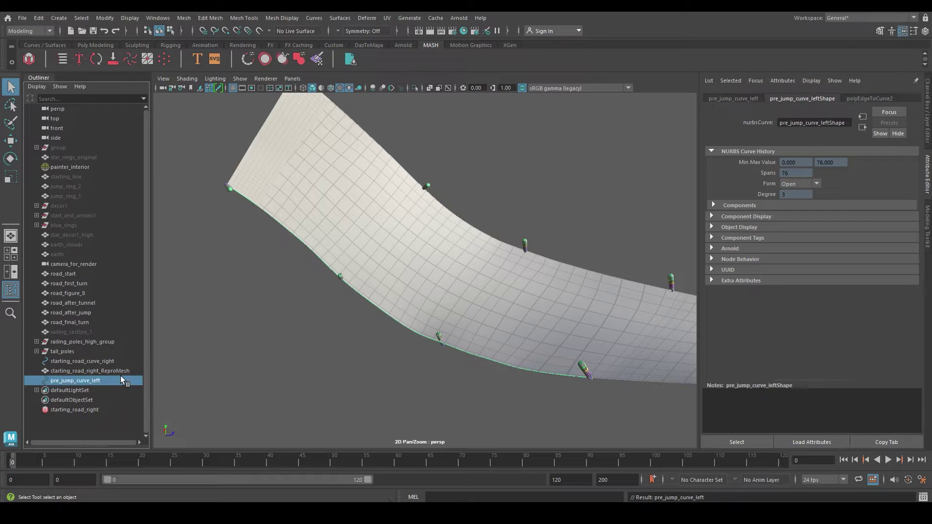
# Create a MASH network from railing_section_1 and rename it pre_jump_left
pyautogui.click(28, 59)
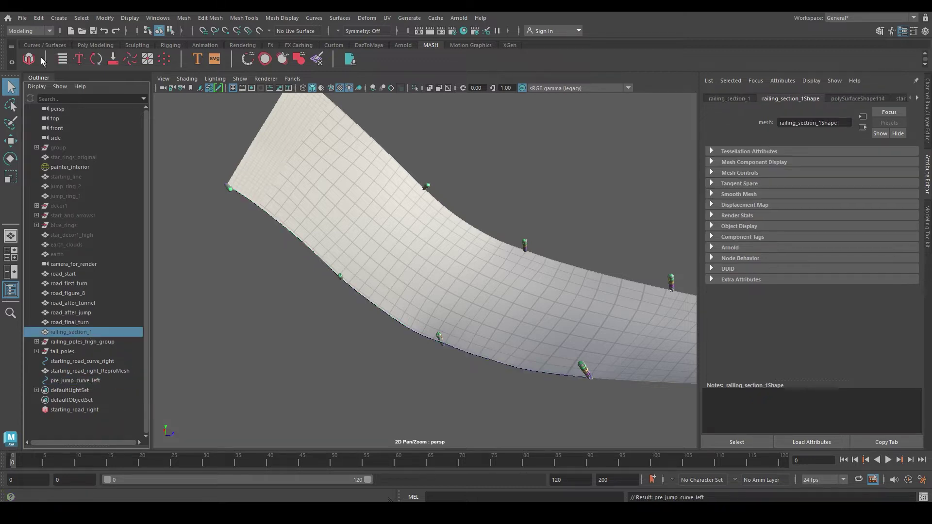
pyautogui.doubleClick(76, 430)
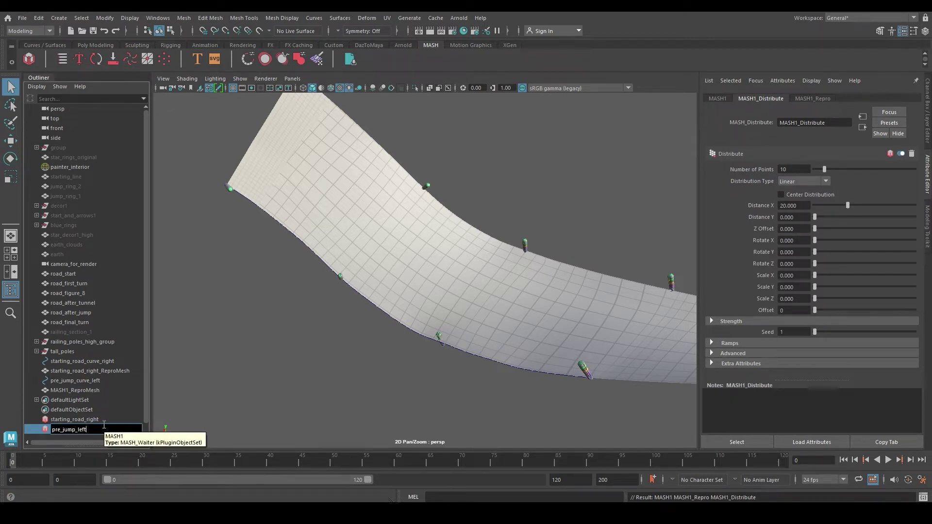
pyautogui.press('Return')
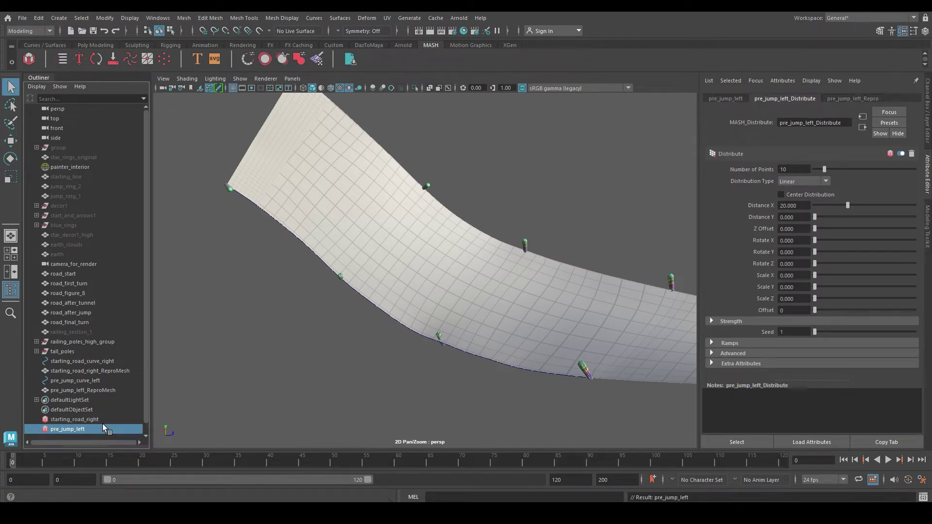
# Apply a Curve Warp deformer to pre_jump_left_ReproMesh using pre_jump_curve_left
pyautogui.click(101, 390)
pyautogui.keyDown('ctrl'); pyautogui.click(97, 382); pyautogui.keyUp('ctrl')
pyautogui.click(367, 18)
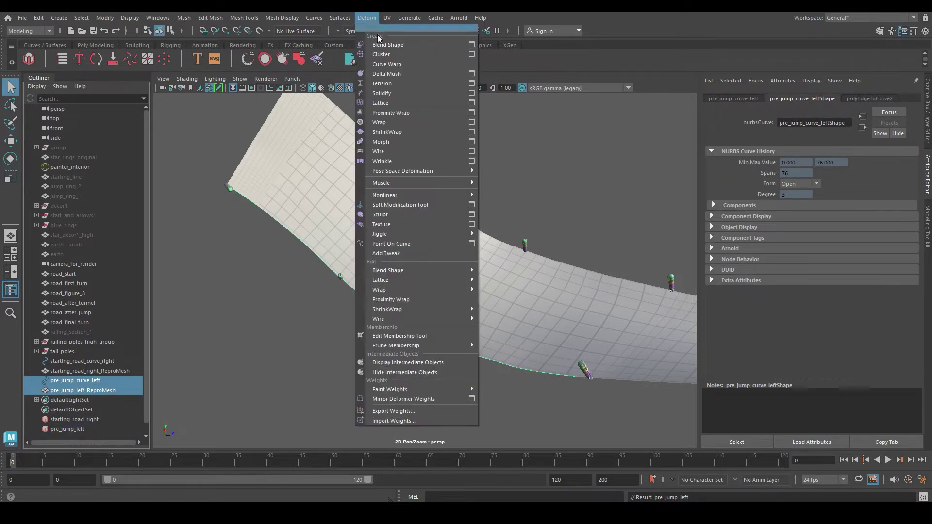
pyautogui.click(403, 64)
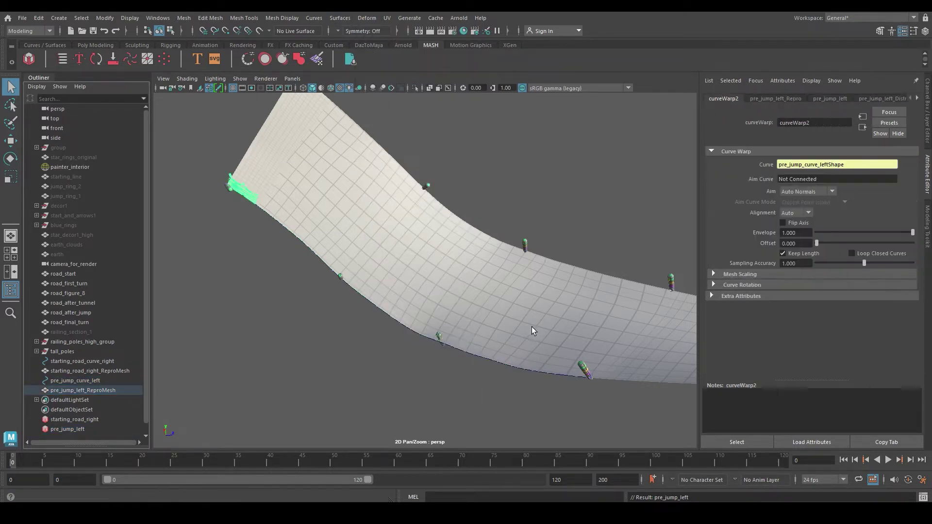
# Reverse the direction of pre_jump_curve_left so the railing starts from the opposite end of the curve
pyautogui.keyDown('alt'); pyautogui.moveTo(355, 308); pyautogui.dragTo(368, 291); pyautogui.keyUp('alt')
pyautogui.keyDown('alt'); pyautogui.moveTo(368, 290); pyautogui.dragTo(397, 257, button='middle'); pyautogui.keyUp('alt')
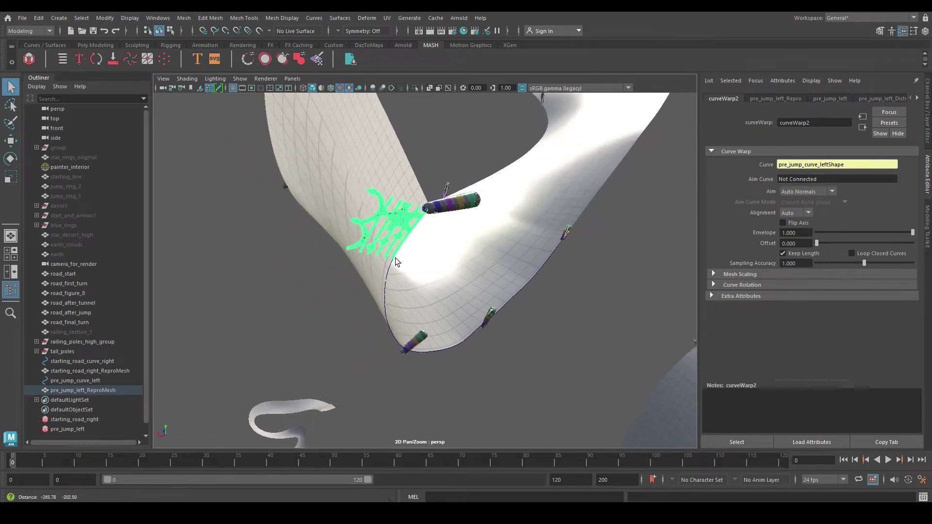
pyautogui.keyDown('alt'); pyautogui.moveTo(397, 257); pyautogui.dragTo(395, 263); pyautogui.keyUp('alt')
pyautogui.keyDown('alt'); pyautogui.moveTo(370, 344); pyautogui.dragTo(368, 342); pyautogui.keyUp('alt')
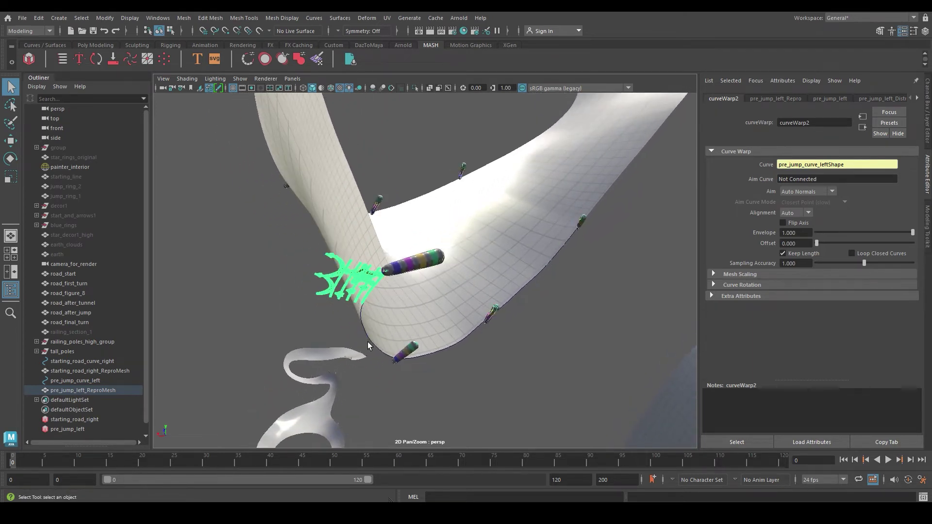
pyautogui.click(99, 381)
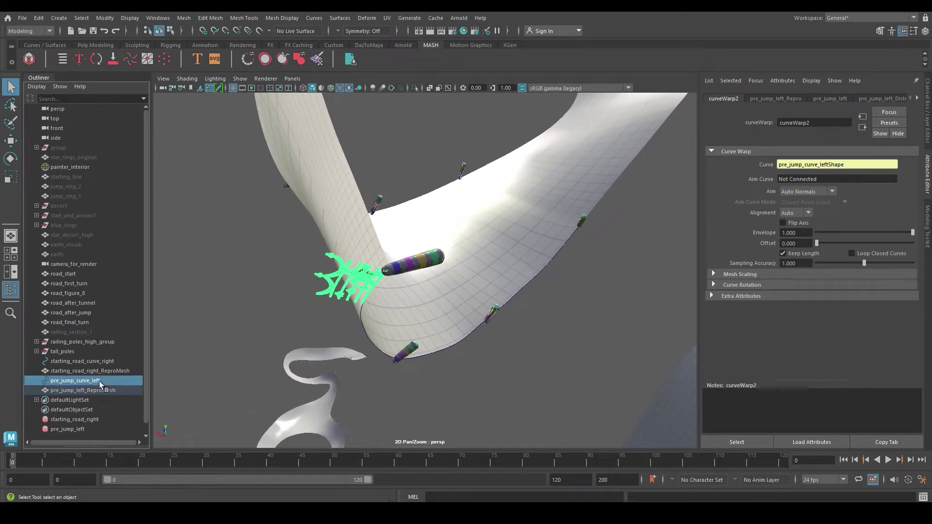
pyautogui.scroll(2, 418, 139)
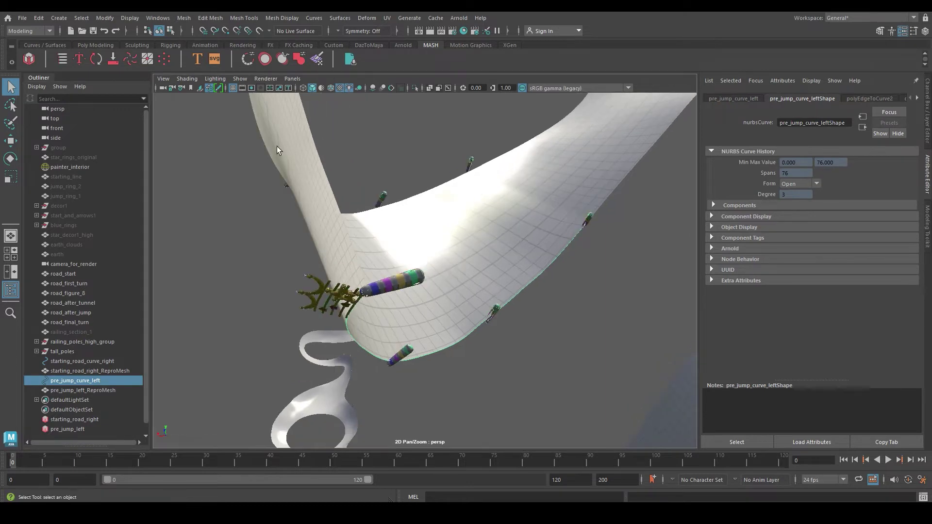
pyautogui.click(314, 18)
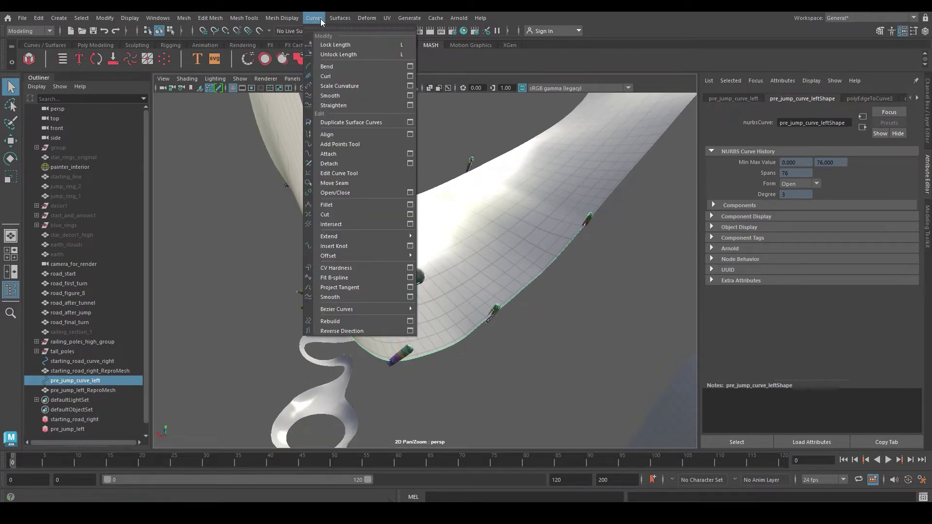
pyautogui.click(359, 332)
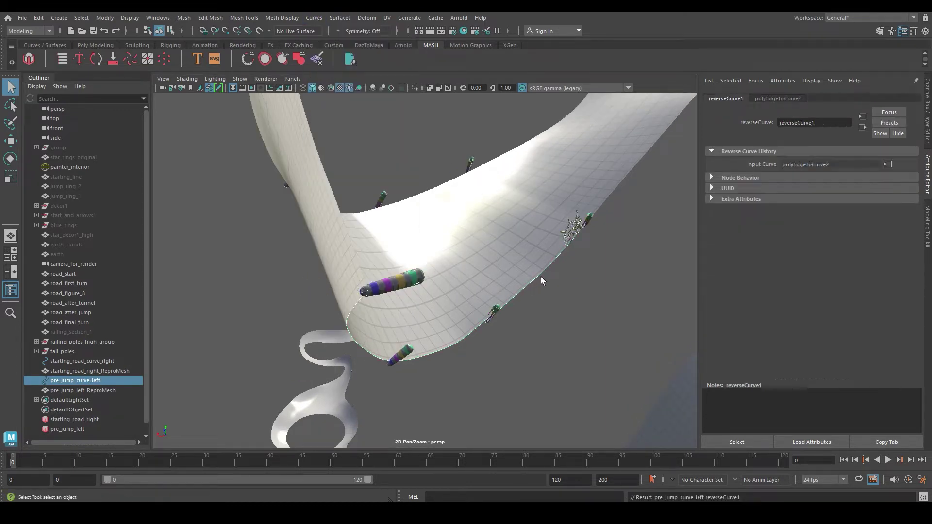
# Duplicate pre_jump_curve_left and rename the copy pre_jump_aimcurve_left
pyautogui.keyDown('alt'); pyautogui.moveTo(543, 275); pyautogui.dragTo(487, 188); pyautogui.keyUp('alt')
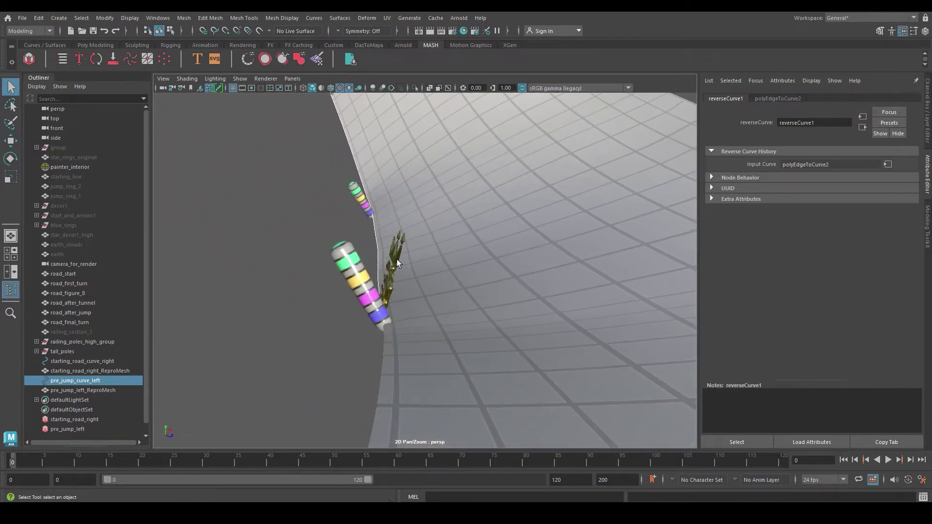
pyautogui.keyDown('alt'); pyautogui.moveTo(395, 259); pyautogui.dragTo(398, 258); pyautogui.keyUp('alt')
pyautogui.keyDown('alt'); pyautogui.moveTo(434, 199); pyautogui.dragTo(413, 279); pyautogui.keyUp('alt')
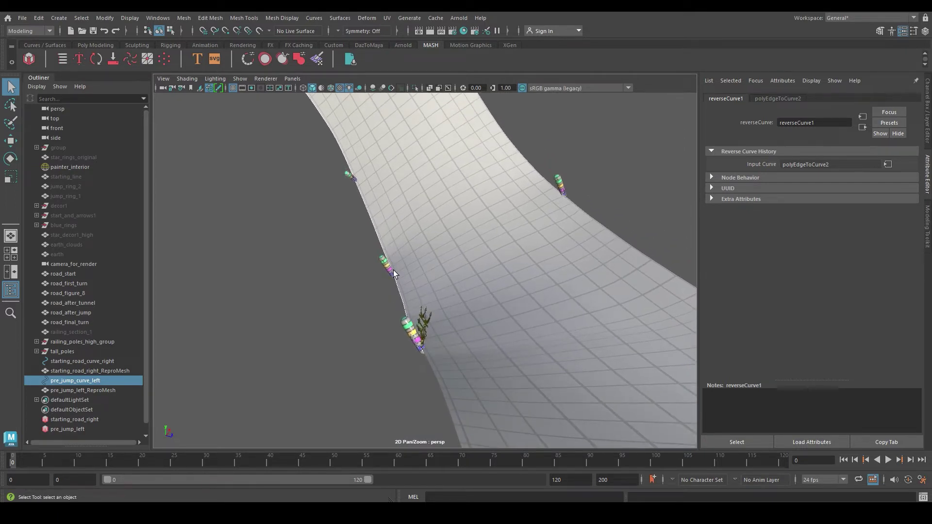
pyautogui.click(100, 362)
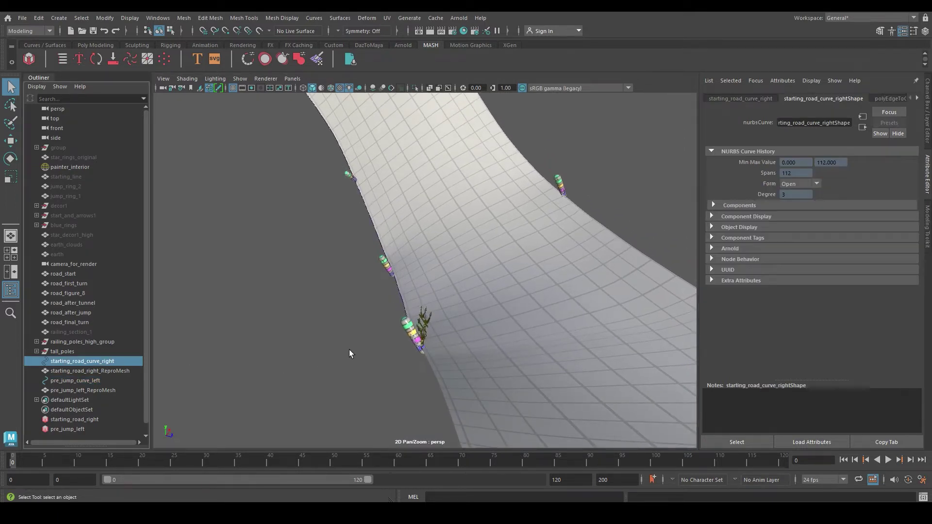
pyautogui.keyDown('alt'); pyautogui.moveTo(349, 348); pyautogui.dragTo(446, 335); pyautogui.keyUp('alt')
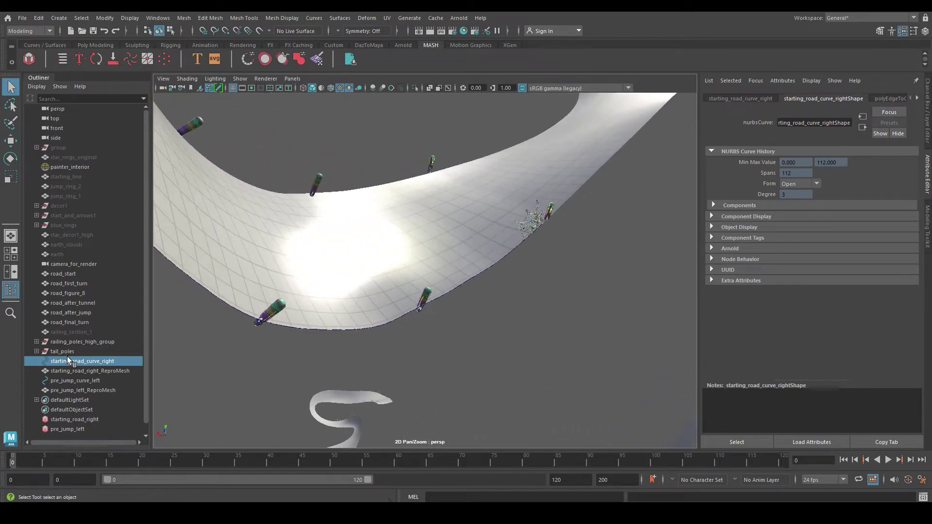
pyautogui.click(87, 381)
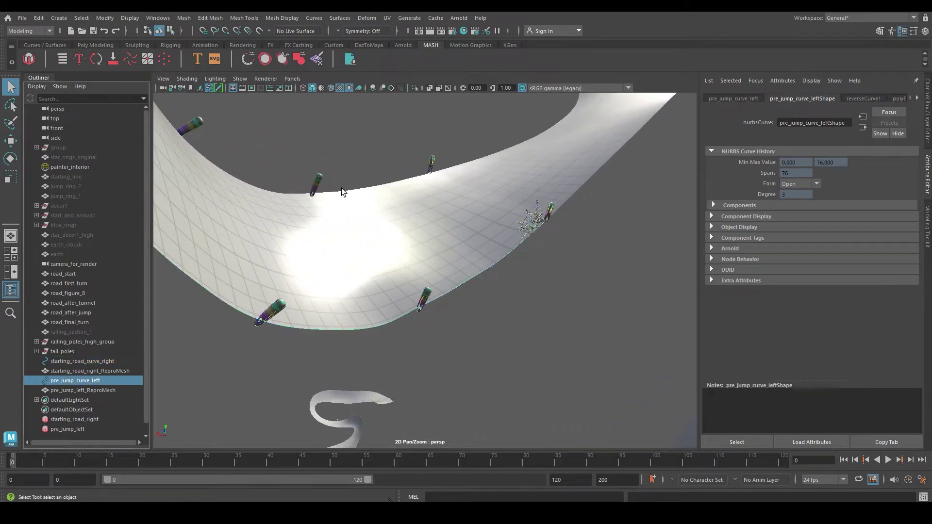
pyautogui.hotkey('ctrl', 'd')
pyautogui.doubleClick(101, 401)
pyautogui.write('0')
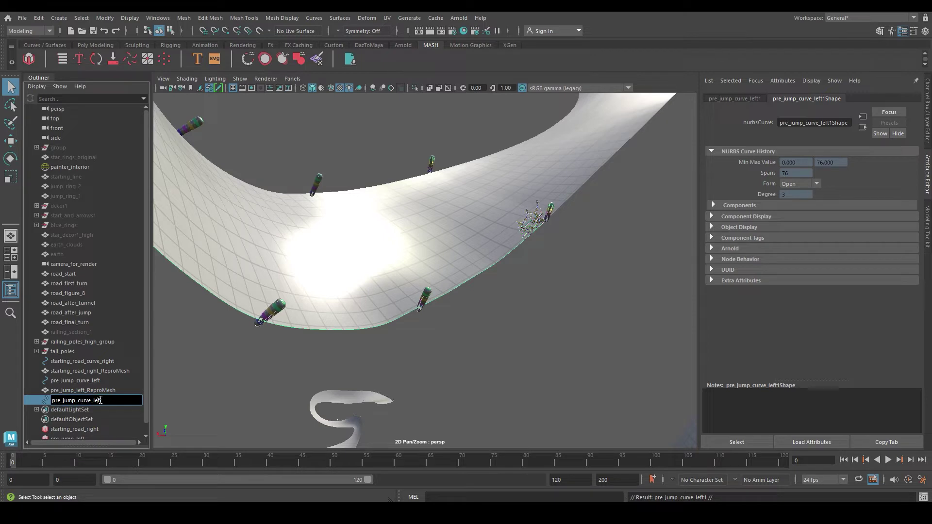
pyautogui.scroll(-1, 107, 322)
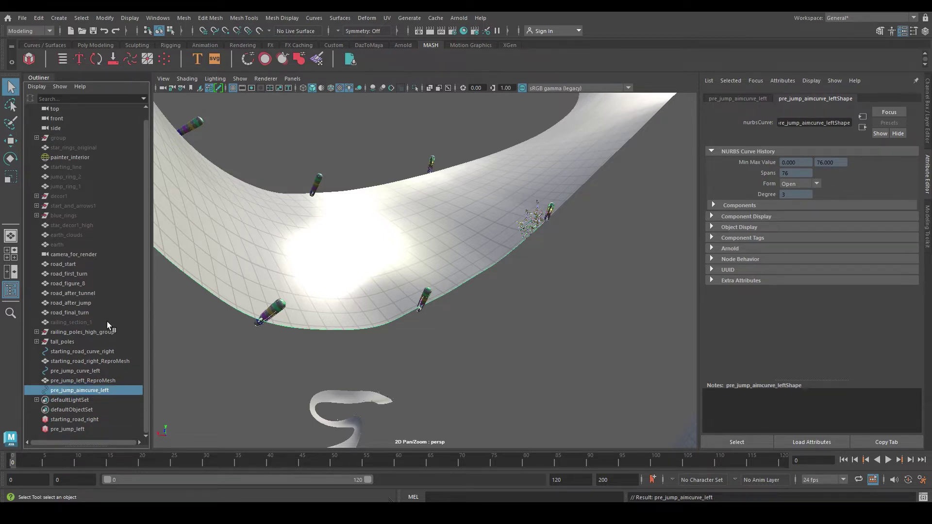
# Open the Curve Warp settings of pre_jump_left and check the railing's orientation beside the poles
pyautogui.click(68, 429)
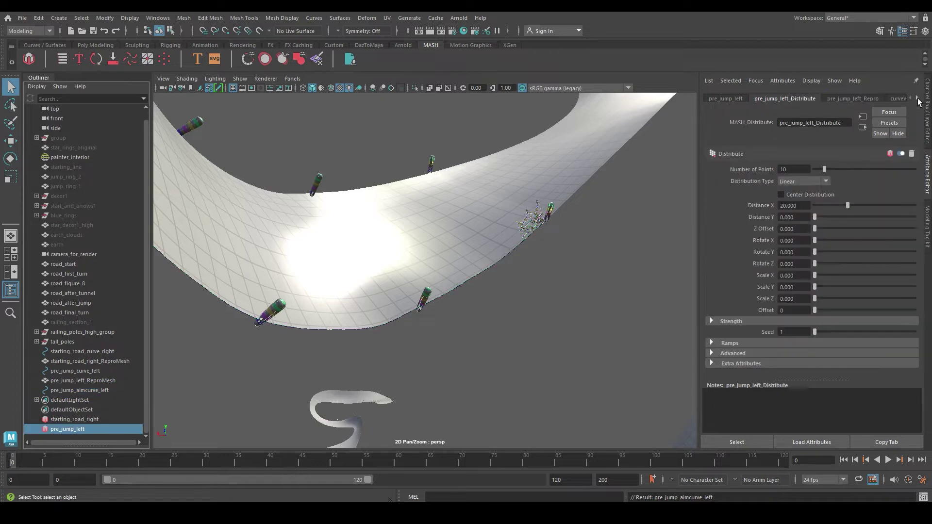
pyautogui.click(900, 98)
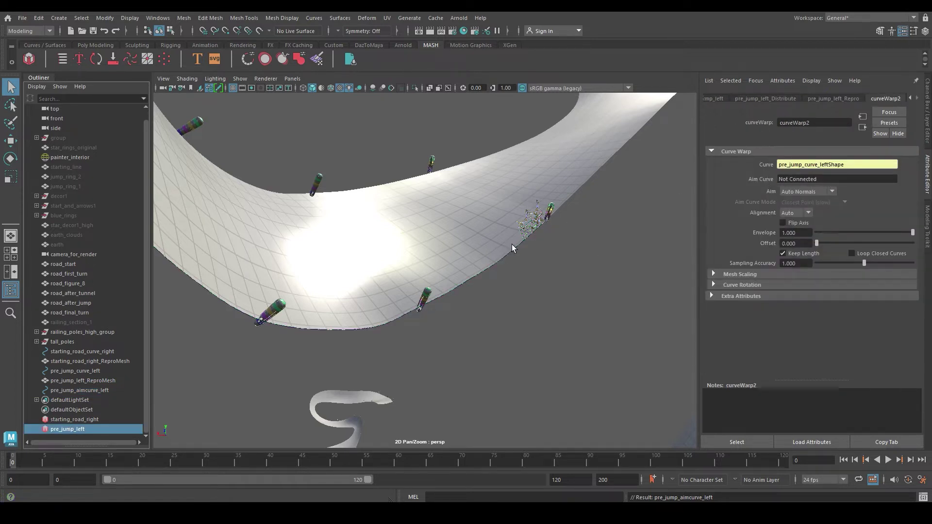
pyautogui.keyDown('alt'); pyautogui.moveTo(511, 245); pyautogui.dragTo(523, 253); pyautogui.keyUp('alt')
pyautogui.keyDown('alt'); pyautogui.moveTo(519, 207); pyautogui.dragTo(170, 379); pyautogui.keyUp('alt')
pyautogui.scroll(2, 406, 218)
# Center the pivot of pre_jump_aimcurve_left and move the curve straight up above the road surface
pyautogui.click(99, 391)
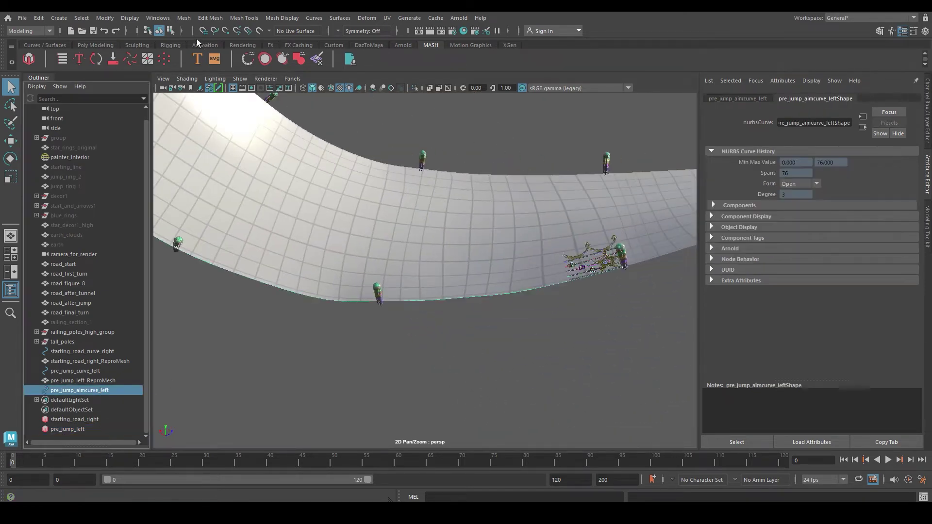
pyautogui.click(183, 18)
pyautogui.moveTo(147, 19)
pyautogui.moveTo(104, 21)
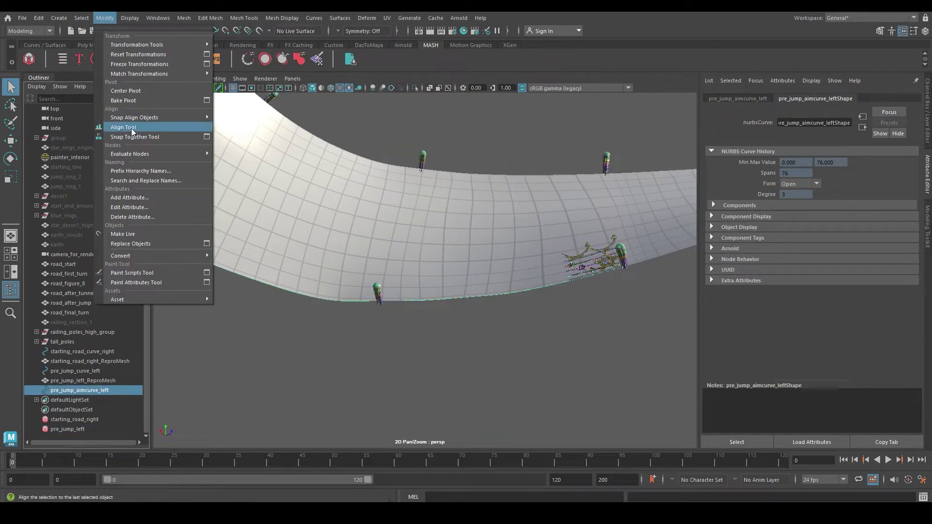
pyautogui.click(125, 91)
pyautogui.press('w')
pyautogui.keyDown('alt'); pyautogui.moveTo(425, 218); pyautogui.dragTo(450, 239); pyautogui.keyUp('alt')
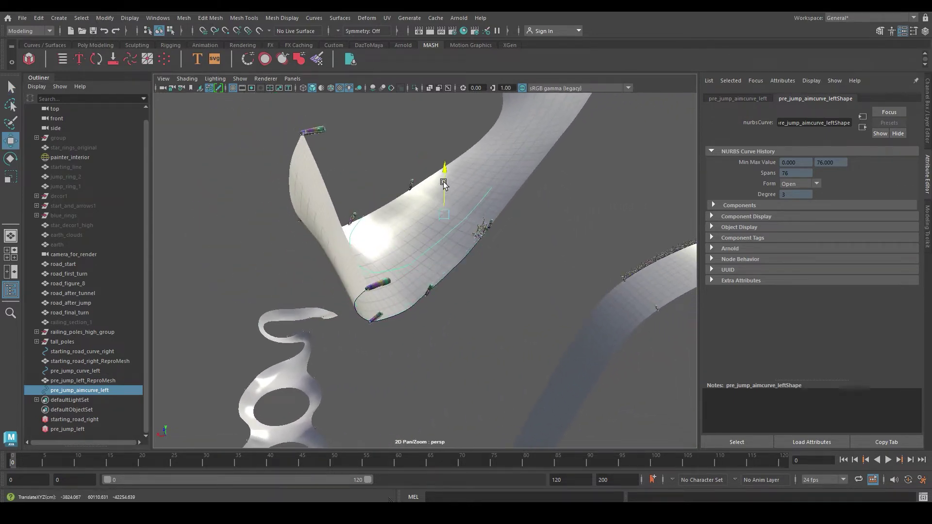
pyautogui.keyDown('alt'); pyautogui.moveTo(444, 183); pyautogui.dragTo(304, 287); pyautogui.keyUp('alt')
pyautogui.keyDown('alt'); pyautogui.moveTo(351, 310); pyautogui.dragTo(432, 220); pyautogui.keyUp('alt')
# Check the control vertices of pre_jump_aimcurve_left, then rebuild the curve with 4 spans
pyautogui.press('q')
pyautogui.moveTo(432, 220); pyautogui.dragTo(397, 208, button='right')
pyautogui.keyDown('alt'); pyautogui.moveTo(397, 208); pyautogui.dragTo(406, 258); pyautogui.keyUp('alt')
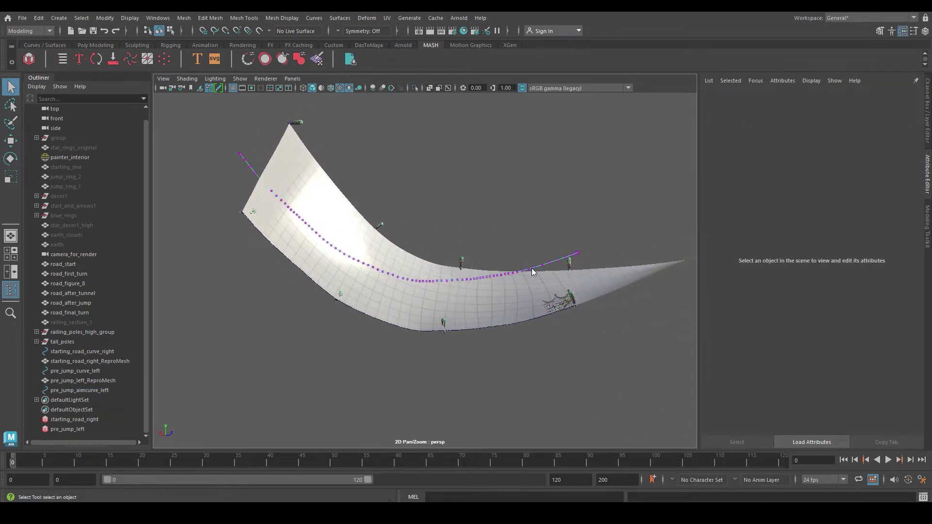
pyautogui.moveTo(531, 268); pyautogui.dragTo(566, 243, button='right')
pyautogui.keyDown('alt'); pyautogui.moveTo(483, 254); pyautogui.dragTo(512, 262); pyautogui.keyUp('alt')
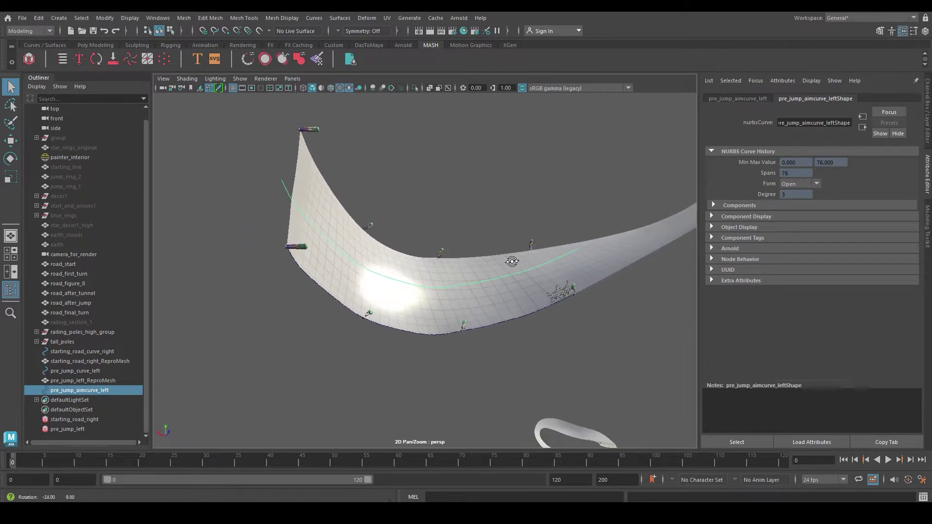
pyautogui.click(316, 19)
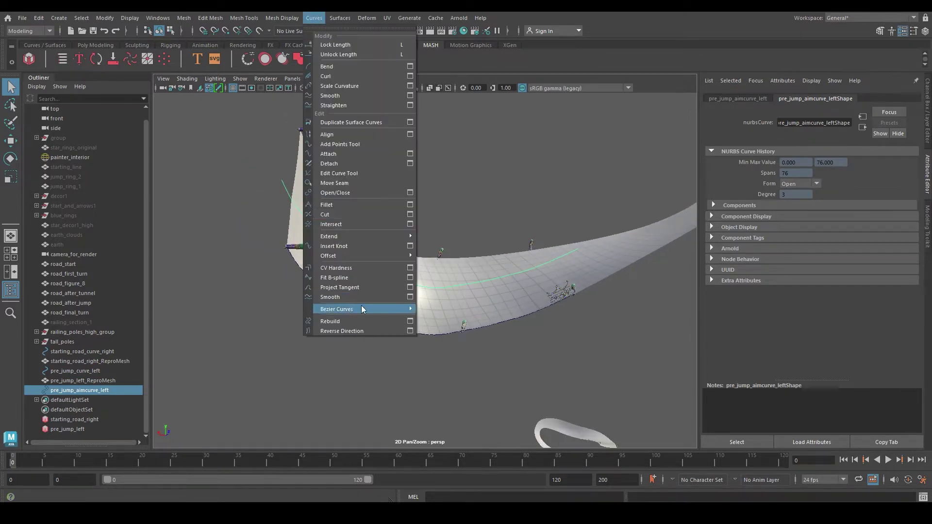
pyautogui.click(359, 322)
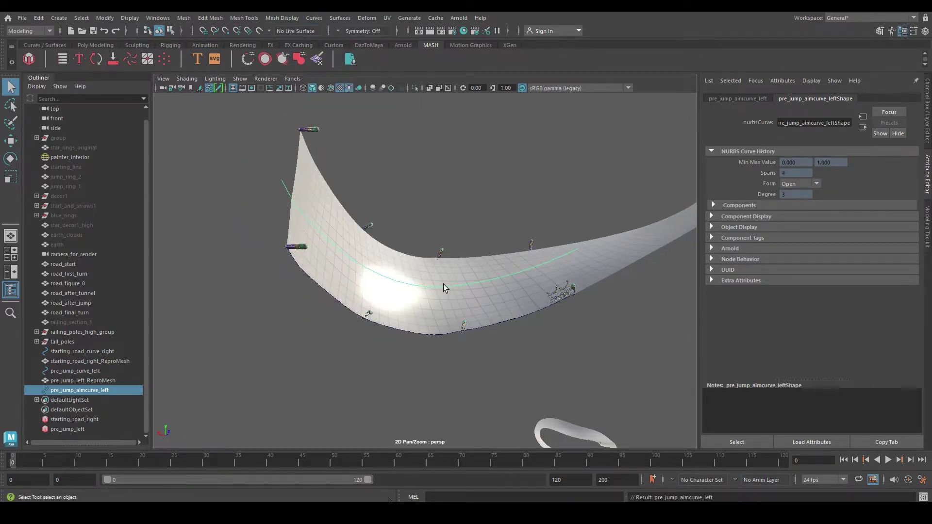
# Move the control vertices of the rebuilt aim curve so it follows the left road edge from above
pyautogui.moveTo(493, 227); pyautogui.dragTo(465, 217, button='right')
pyautogui.keyDown('alt'); pyautogui.moveTo(465, 218); pyautogui.dragTo(473, 257); pyautogui.keyUp('alt')
pyautogui.keyDown('alt'); pyautogui.moveTo(416, 275); pyautogui.dragTo(308, 304); pyautogui.keyUp('alt')
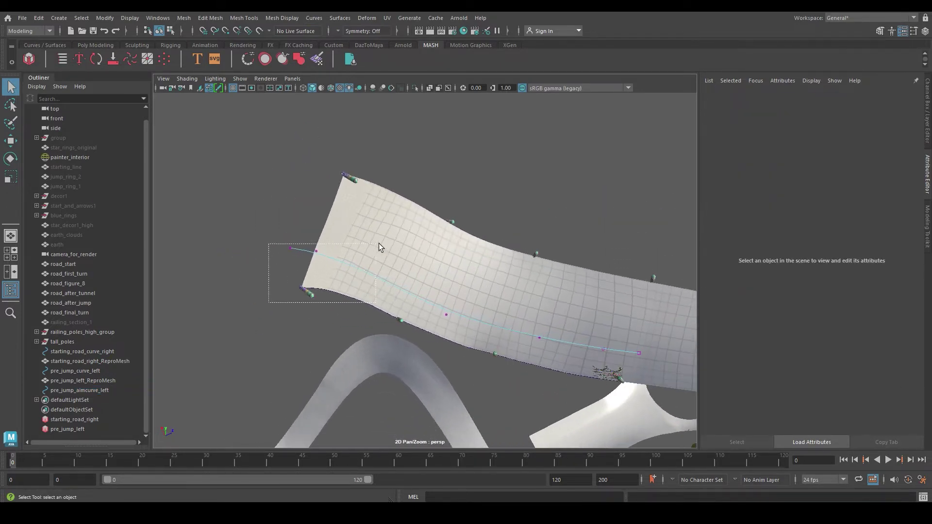
pyautogui.moveTo(378, 229); pyautogui.dragTo(379, 230)
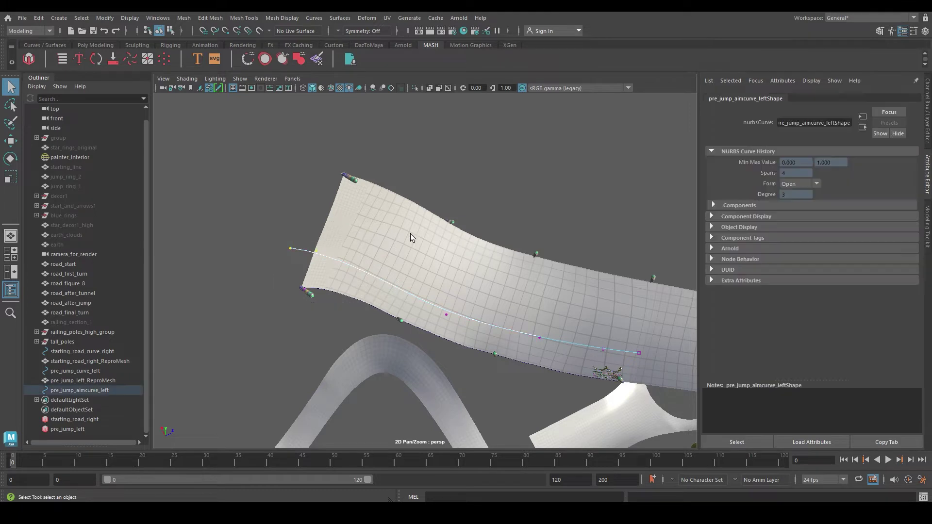
pyautogui.press('w')
pyautogui.keyDown('alt'); pyautogui.moveTo(422, 340); pyautogui.dragTo(431, 349); pyautogui.keyUp('alt')
pyautogui.moveTo(354, 300)
pyautogui.keyDown('alt'); pyautogui.mouseDown()
pyautogui.moveTo(347, 297)
pyautogui.moveTo(350, 309)
pyautogui.moveTo(351, 289)
pyautogui.mouseUp(); pyautogui.keyUp('alt')
pyautogui.keyDown('alt'); pyautogui.moveTo(557, 356); pyautogui.dragTo(561, 319); pyautogui.keyUp('alt')
pyautogui.keyDown('alt'); pyautogui.moveTo(473, 278); pyautogui.dragTo(422, 317); pyautogui.keyUp('alt')
# Return pre_jump_aimcurve_left to object selection and check that it lines up over the left road edge
pyautogui.click(507, 305)
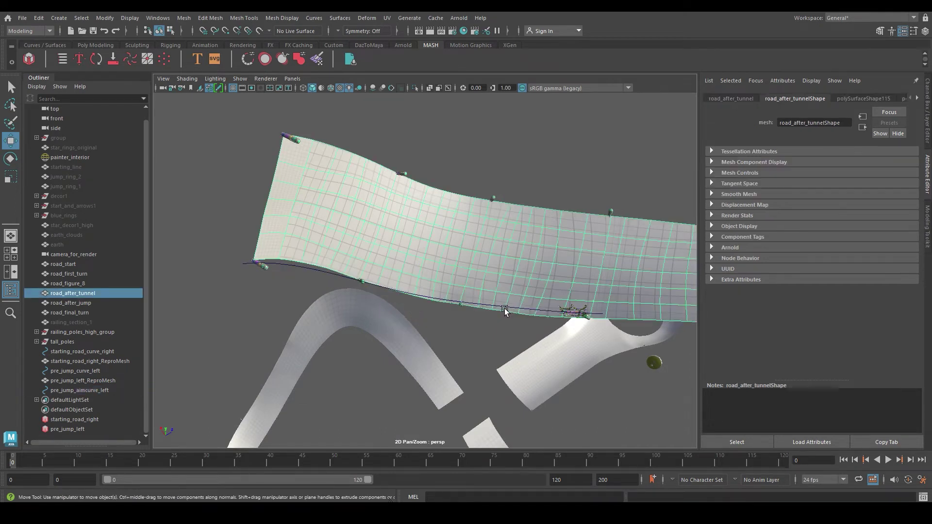
pyautogui.click(502, 306)
pyautogui.rightClick(485, 324)
pyautogui.click(427, 256)
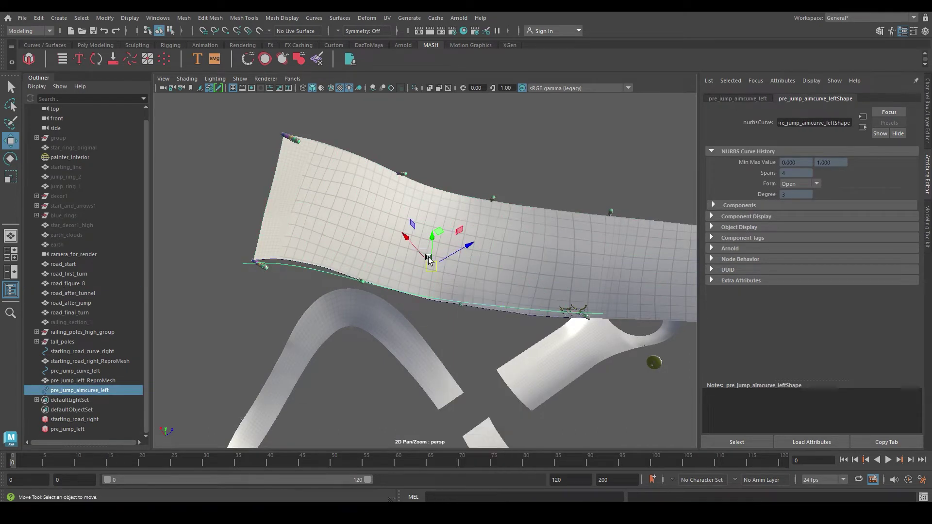
pyautogui.click(504, 308)
pyautogui.keyDown('alt'); pyautogui.moveTo(525, 311); pyautogui.dragTo(502, 266); pyautogui.keyUp('alt')
pyautogui.press('q')
pyautogui.click(364, 342)
pyautogui.keyDown('alt'); pyautogui.moveTo(444, 314); pyautogui.dragTo(413, 282, button='middle'); pyautogui.keyUp('alt')
pyautogui.keyDown('alt'); pyautogui.moveTo(412, 282); pyautogui.dragTo(451, 296); pyautogui.keyUp('alt')
# Assign pre_jump_aimcurve_left as the Aim Curve of pre_jump_left's Curve Warp deformer
pyautogui.click(68, 429)
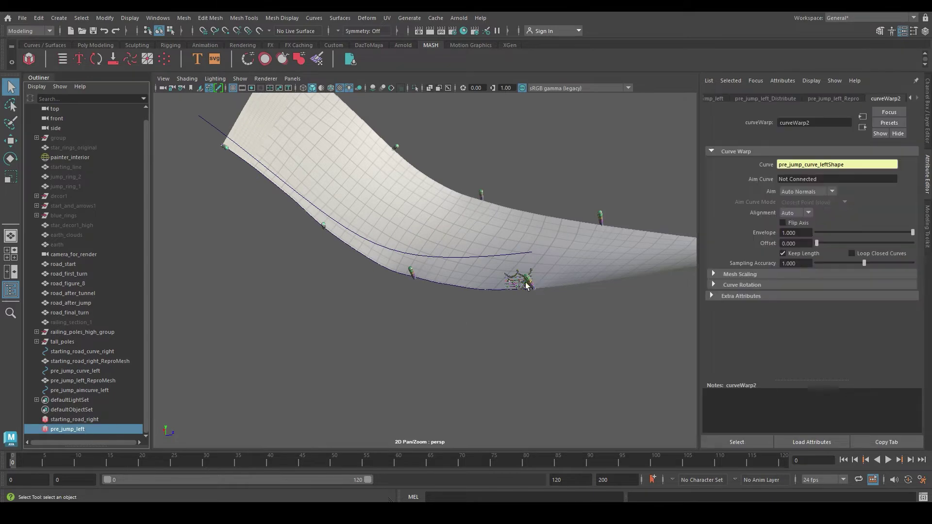
pyautogui.scroll(2, 525, 283)
pyautogui.keyDown('alt'); pyautogui.moveTo(525, 283); pyautogui.dragTo(449, 285, button='middle'); pyautogui.keyUp('alt')
pyautogui.keyDown('alt'); pyautogui.moveTo(450, 285); pyautogui.dragTo(452, 278); pyautogui.keyUp('alt')
pyautogui.scroll(2, 595, 237)
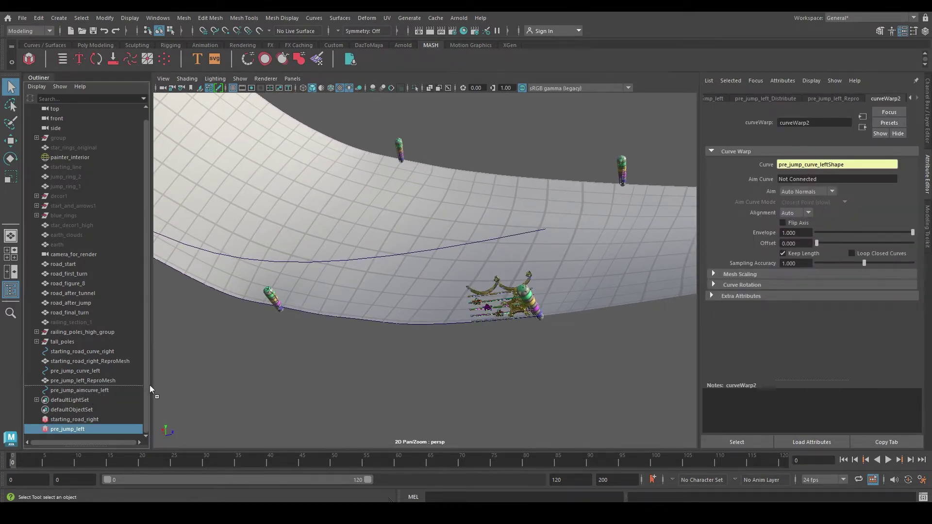
pyautogui.moveTo(805, 176); pyautogui.dragTo(808, 177, button='middle')
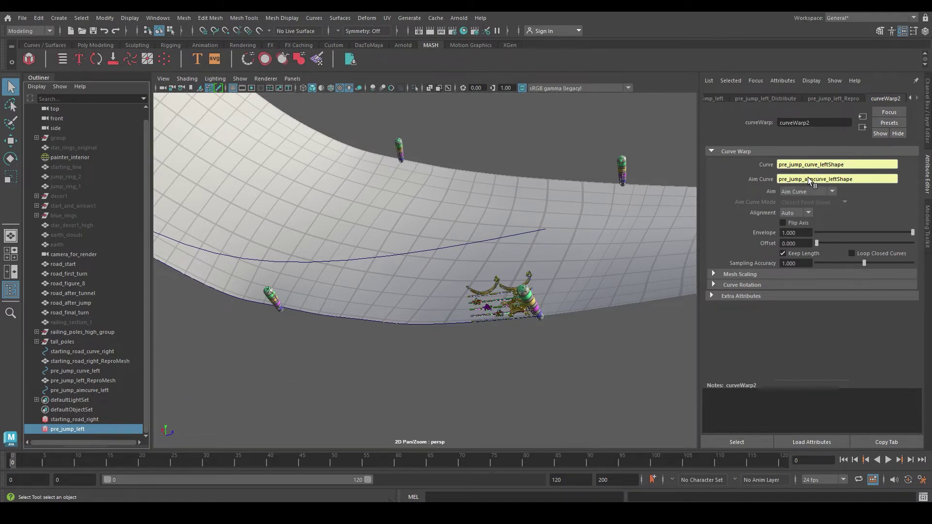
# Set Distance X to 5000 in pre_jump_left's Distribute node to spread the railing pieces along the road edge
pyautogui.keyDown('alt'); pyautogui.moveTo(508, 351); pyautogui.dragTo(552, 247); pyautogui.keyUp('alt')
pyautogui.keyDown('alt'); pyautogui.moveTo(552, 248); pyautogui.dragTo(572, 264, button='right'); pyautogui.keyUp('alt')
pyautogui.keyDown('alt'); pyautogui.moveTo(572, 264); pyautogui.dragTo(549, 266); pyautogui.keyUp('alt')
pyautogui.keyDown('alt'); pyautogui.moveTo(549, 267); pyautogui.dragTo(450, 245, button='right'); pyautogui.keyUp('alt')
pyautogui.keyDown('alt'); pyautogui.moveTo(450, 246); pyautogui.dragTo(511, 261, button='middle'); pyautogui.keyUp('alt')
pyautogui.keyDown('alt'); pyautogui.moveTo(571, 248); pyautogui.dragTo(549, 262); pyautogui.keyUp('alt')
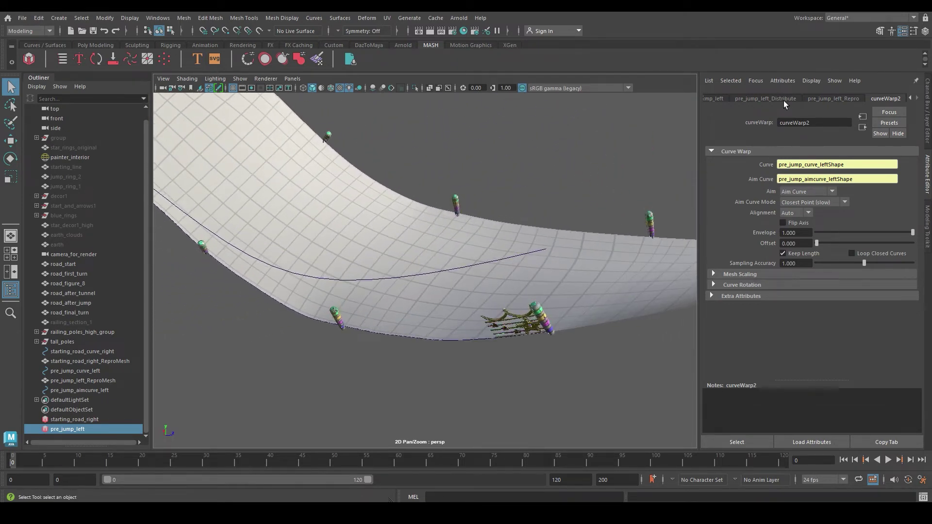
pyautogui.click(765, 99)
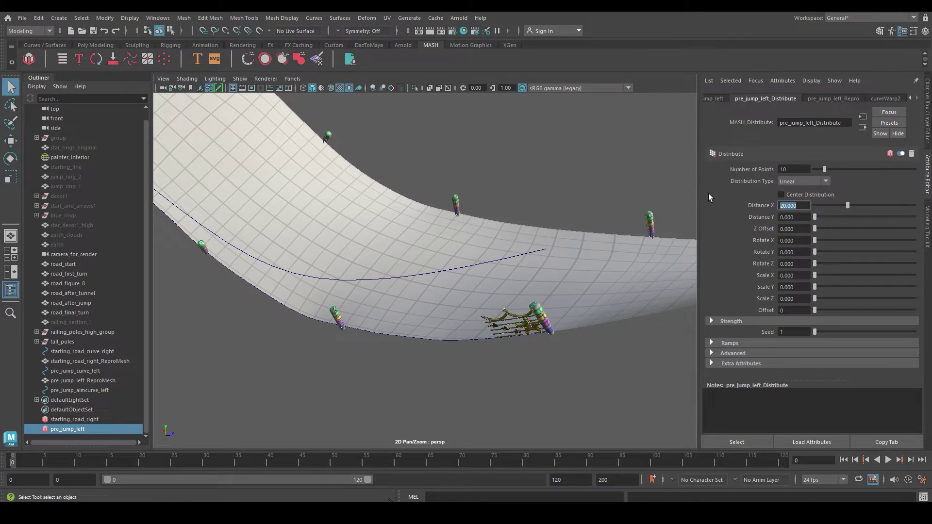
pyautogui.write('5000')
pyautogui.press('Return')
pyautogui.keyDown('alt'); pyautogui.moveTo(578, 264); pyautogui.dragTo(567, 298); pyautogui.keyUp('alt')
pyautogui.keyDown('alt'); pyautogui.moveTo(568, 299); pyautogui.dragTo(584, 320, button='middle'); pyautogui.keyUp('alt')
pyautogui.keyDown('alt'); pyautogui.moveTo(583, 320); pyautogui.dragTo(559, 307); pyautogui.keyUp('alt')
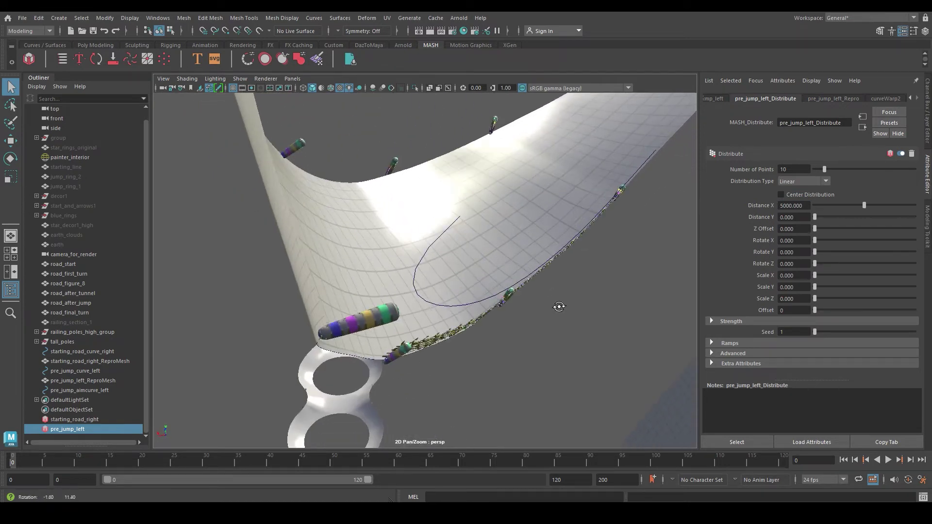
# Select the far-end control vertices of pre_jump_aimcurve_left with soft selection and move them to adjust the railing's tilt
pyautogui.click(472, 303)
pyautogui.moveTo(473, 303); pyautogui.dragTo(413, 256, button='right')
pyautogui.click(487, 308)
pyautogui.keyDown('alt'); pyautogui.moveTo(558, 296); pyautogui.dragTo(412, 279); pyautogui.keyUp('alt')
pyautogui.moveTo(467, 231); pyautogui.dragTo(466, 233)
pyautogui.keyDown('alt'); pyautogui.moveTo(466, 233); pyautogui.dragTo(427, 252); pyautogui.keyUp('alt')
pyautogui.press('b')
pyautogui.press('w')
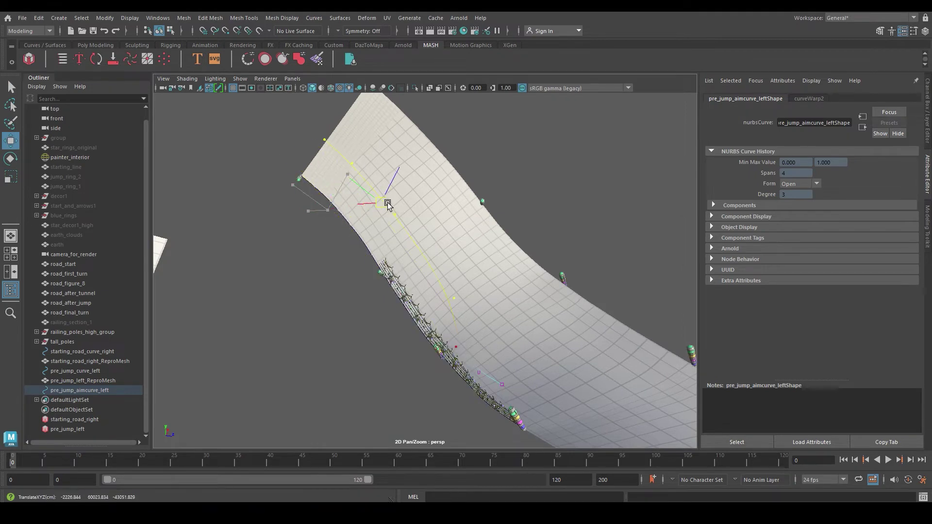
pyautogui.keyDown('alt'); pyautogui.moveTo(414, 207); pyautogui.dragTo(432, 220); pyautogui.keyUp('alt')
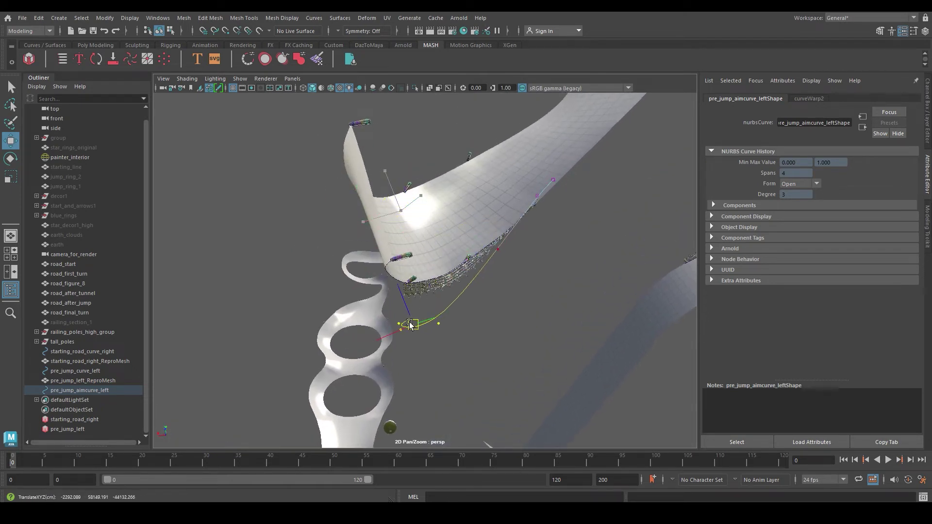
pyautogui.keyDown('alt'); pyautogui.moveTo(410, 325); pyautogui.dragTo(515, 304); pyautogui.keyUp('alt')
# Reposition the aim curve's control vertices above the railing so its pieces stand in line with the poles
pyautogui.press('e')
pyautogui.keyDown('alt'); pyautogui.moveTo(390, 309); pyautogui.dragTo(472, 277); pyautogui.keyUp('alt')
pyautogui.hotkey('ctrl', 'z')
pyautogui.keyDown('alt'); pyautogui.moveTo(560, 199); pyautogui.dragTo(572, 181); pyautogui.keyUp('alt')
pyautogui.moveTo(571, 181); pyautogui.dragTo(540, 227)
pyautogui.press('w')
pyautogui.keyDown('alt'); pyautogui.moveTo(602, 252); pyautogui.dragTo(513, 287, button='middle'); pyautogui.keyUp('alt')
pyautogui.keyDown('alt'); pyautogui.moveTo(512, 289); pyautogui.dragTo(597, 261); pyautogui.keyUp('alt')
pyautogui.moveTo(469, 194); pyautogui.dragTo(679, 251)
pyautogui.keyDown('alt'); pyautogui.moveTo(575, 293); pyautogui.dragTo(578, 209); pyautogui.keyUp('alt')
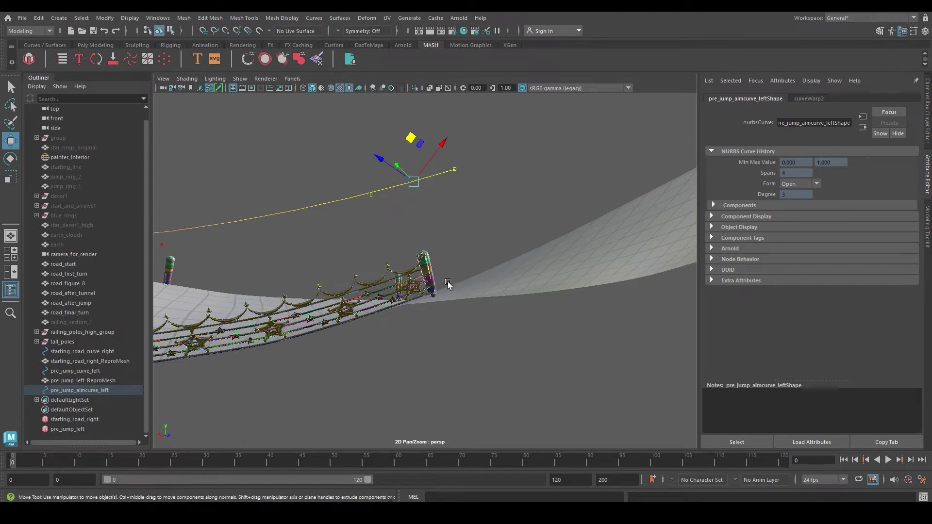
pyautogui.keyDown('alt'); pyautogui.moveTo(450, 284); pyautogui.dragTo(506, 285); pyautogui.keyUp('alt')
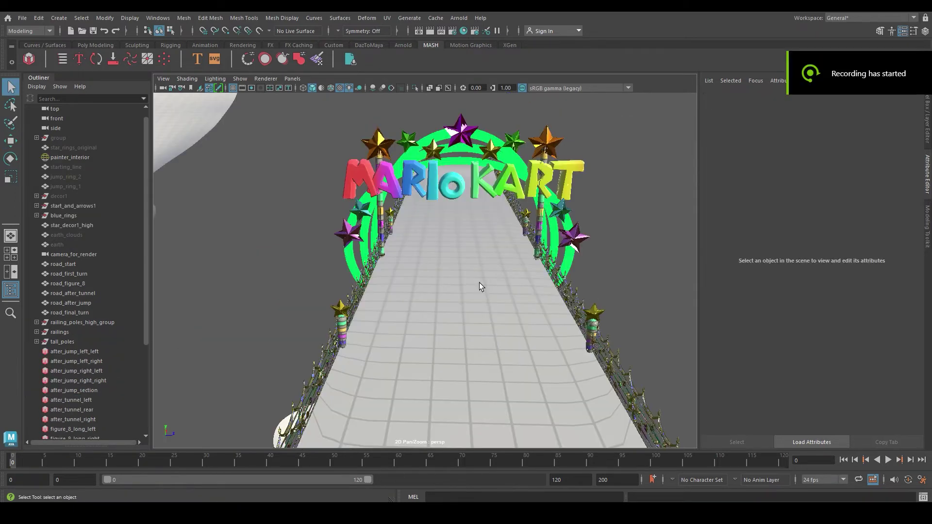
# Inspect the finished railings along the starting road and frame the short first-turn section
pyautogui.keyDown('alt'); pyautogui.moveTo(479, 282); pyautogui.dragTo(551, 282); pyautogui.keyUp('alt')
pyautogui.click(382, 286)
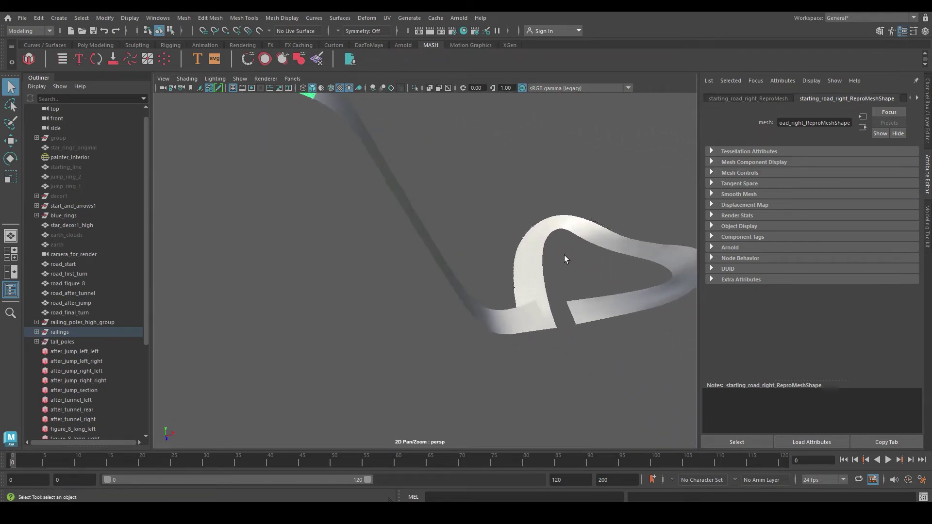
pyautogui.keyDown('alt'); pyautogui.moveTo(563, 256); pyautogui.dragTo(233, 272, button='middle'); pyautogui.keyUp('alt')
pyautogui.keyDown('alt'); pyautogui.moveTo(427, 231); pyautogui.dragTo(462, 141, button='middle'); pyautogui.keyUp('alt')
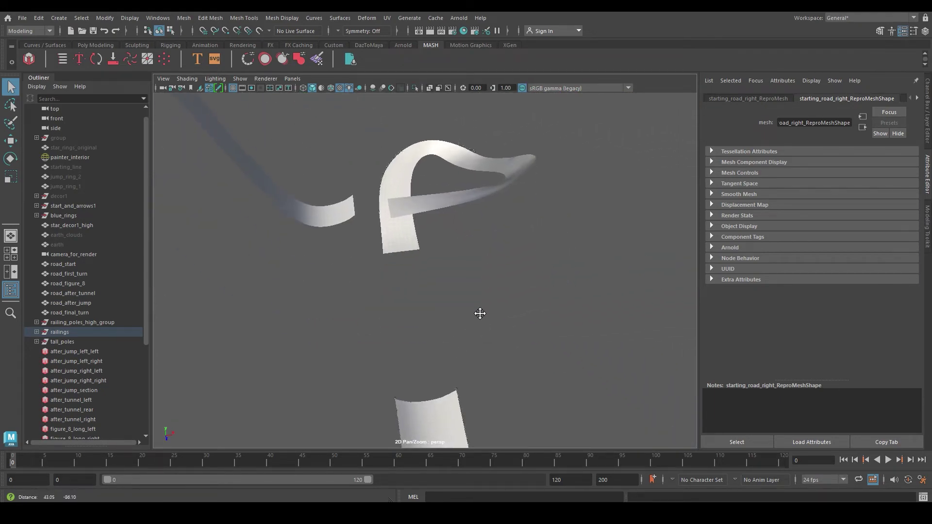
pyautogui.moveTo(452, 129); pyautogui.dragTo(483, 163)
pyautogui.scroll(-8, 480, 189)
pyautogui.click(478, 217)
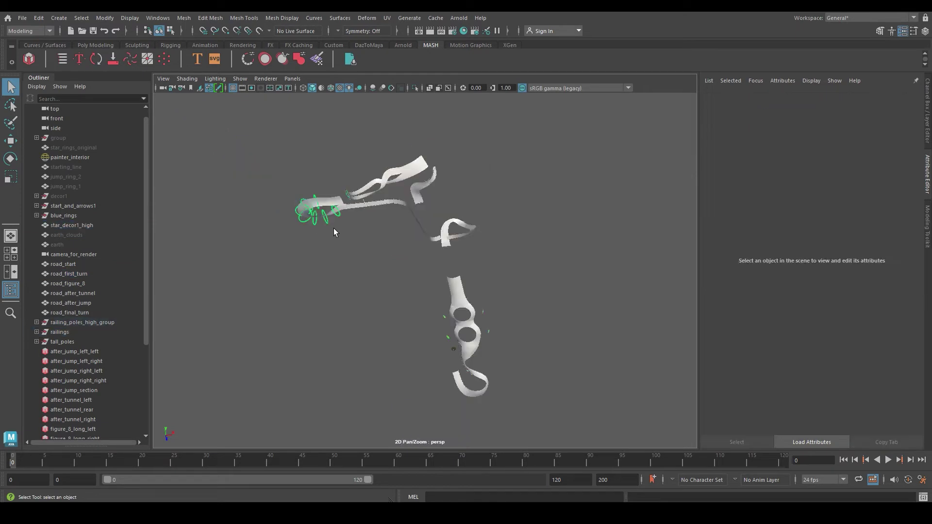
pyautogui.click(465, 224)
pyautogui.press('f')
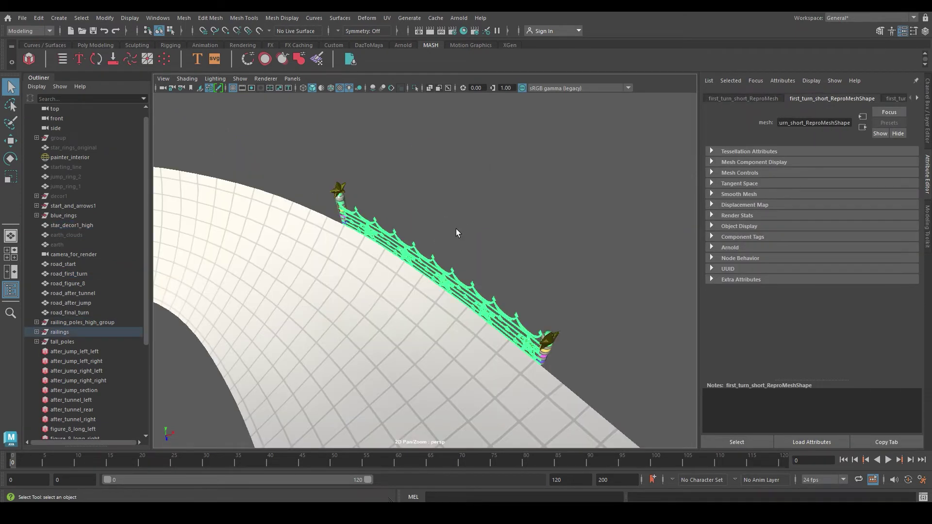
# Examine how the end of another railing section meets its pole and the road edge
pyautogui.moveTo(456, 229)
pyautogui.keyDown('alt'); pyautogui.mouseDown()
pyautogui.moveTo(437, 234)
pyautogui.moveTo(447, 243)
pyautogui.moveTo(464, 235)
pyautogui.mouseUp(); pyautogui.keyUp('alt')
pyautogui.click(427, 238)
pyautogui.scroll(-10, 458, 243)
pyautogui.keyDown('alt'); pyautogui.moveTo(505, 281); pyautogui.dragTo(439, 192, button='middle'); pyautogui.keyUp('alt')
pyautogui.scroll(6, 516, 227)
pyautogui.scroll(8, 516, 203)
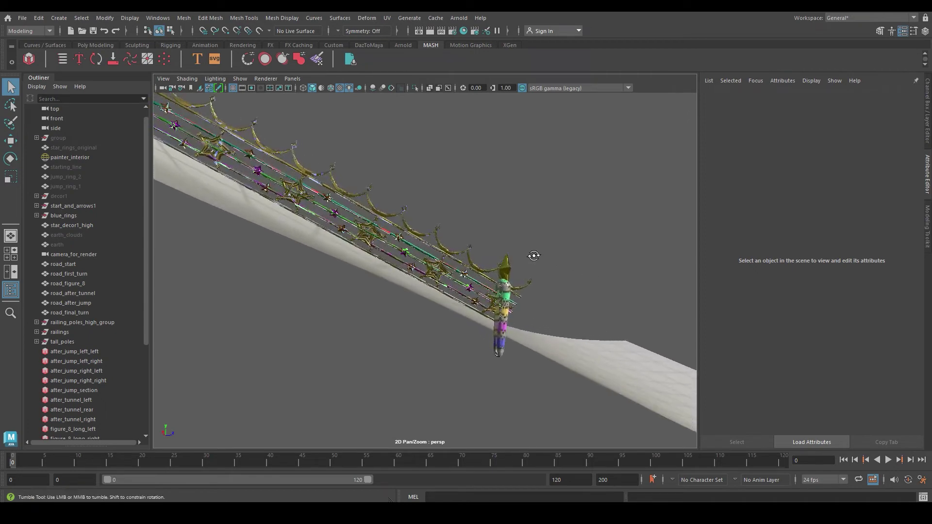
pyautogui.keyDown('alt'); pyautogui.moveTo(523, 255); pyautogui.dragTo(534, 255); pyautogui.keyUp('alt')
pyautogui.keyDown('alt'); pyautogui.moveTo(534, 254); pyautogui.dragTo(465, 264, button='middle'); pyautogui.keyUp('alt')
pyautogui.keyDown('alt'); pyautogui.moveTo(465, 267); pyautogui.dragTo(490, 305); pyautogui.keyUp('alt')
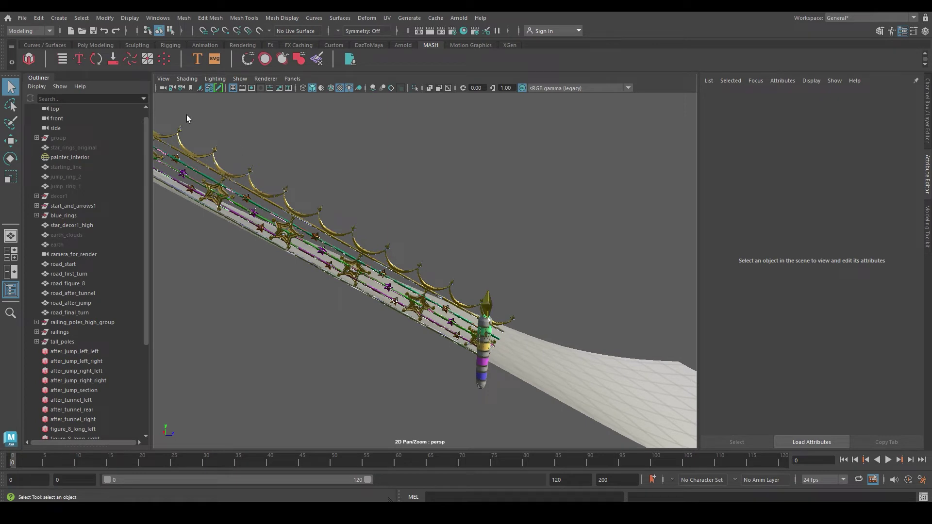
# Compare the new railings with the original track by toggling the visibility of the railings and group nodes
pyautogui.click(68, 332)
pyautogui.press('h')
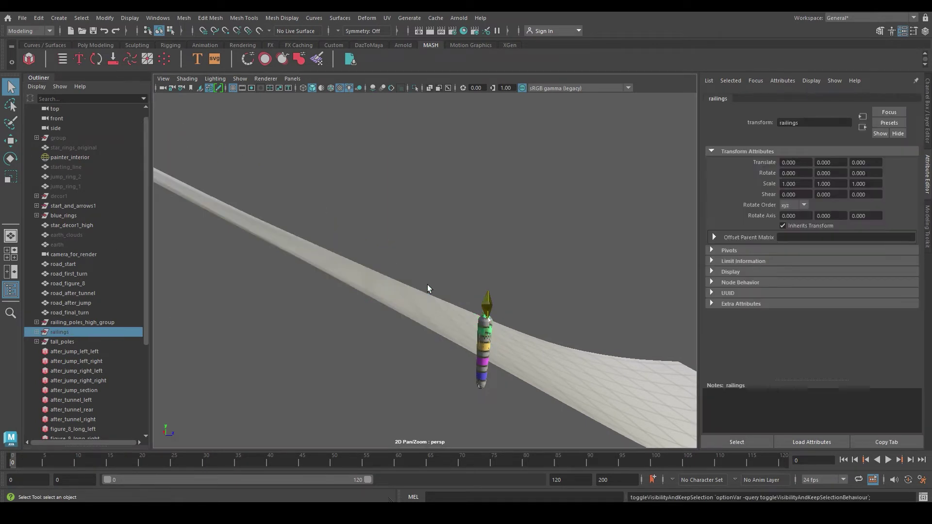
pyautogui.click(68, 140)
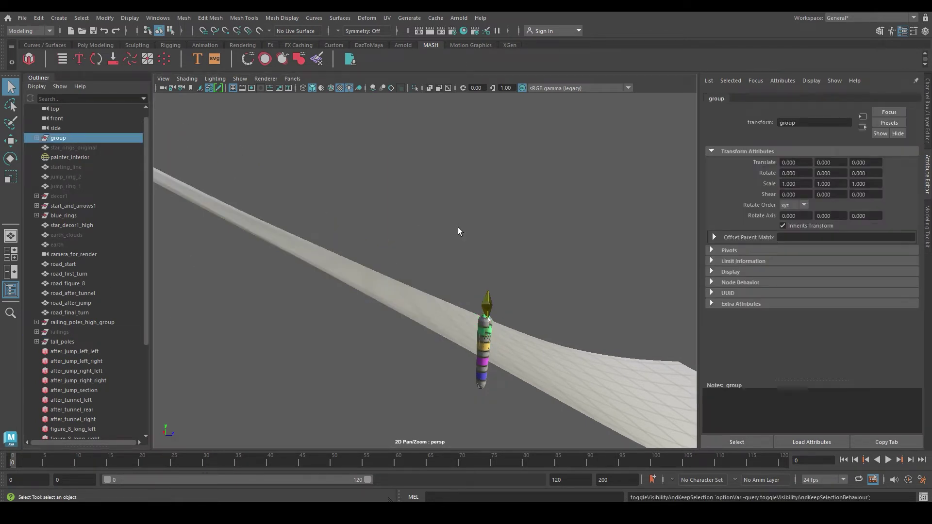
pyautogui.press('h')
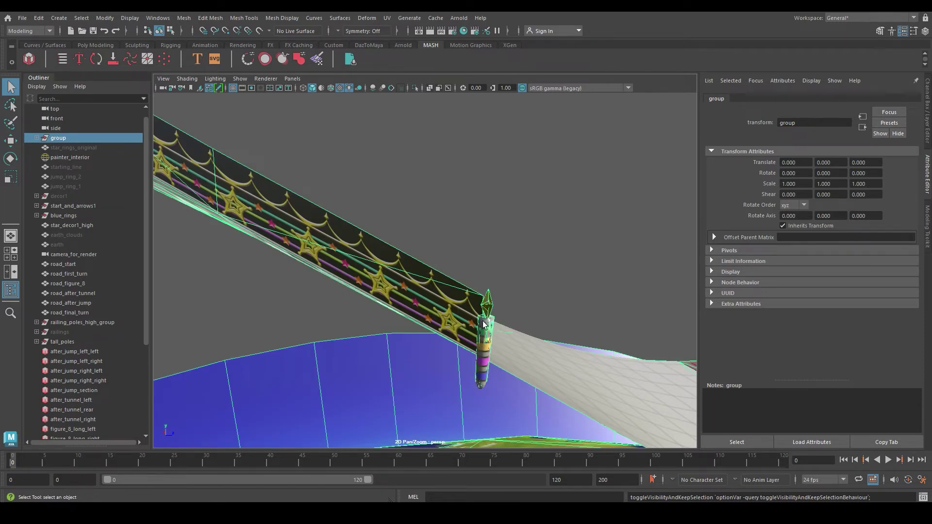
pyautogui.press('h')
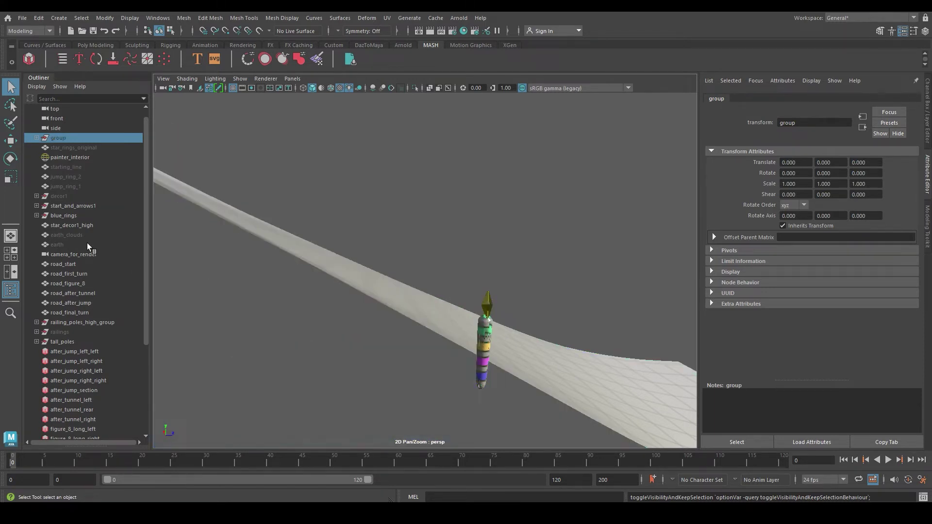
pyautogui.click(78, 332)
pyautogui.hotkey('shift', 'h')
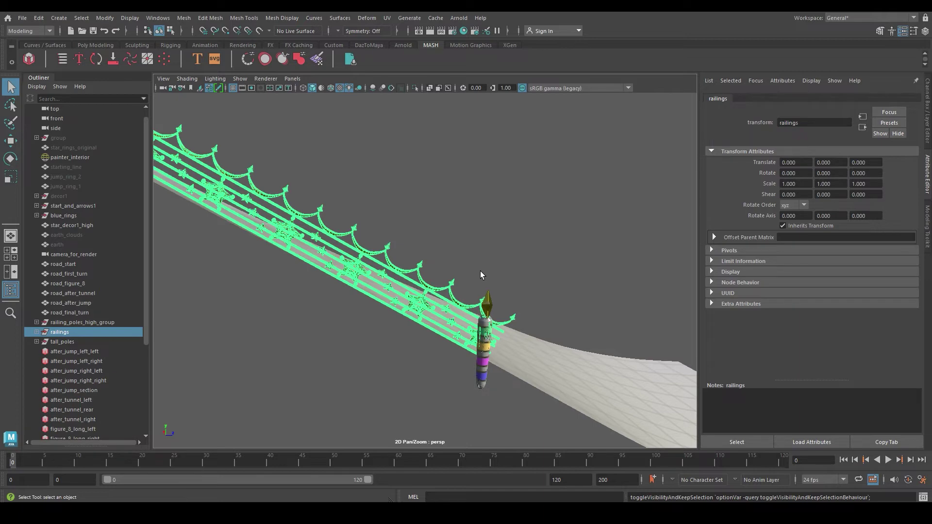
pyautogui.keyDown('alt'); pyautogui.moveTo(481, 271); pyautogui.dragTo(485, 271, button='middle'); pyautogui.keyUp('alt')
pyautogui.keyDown('alt'); pyautogui.moveTo(552, 324); pyautogui.dragTo(533, 312, button='right'); pyautogui.keyUp('alt')
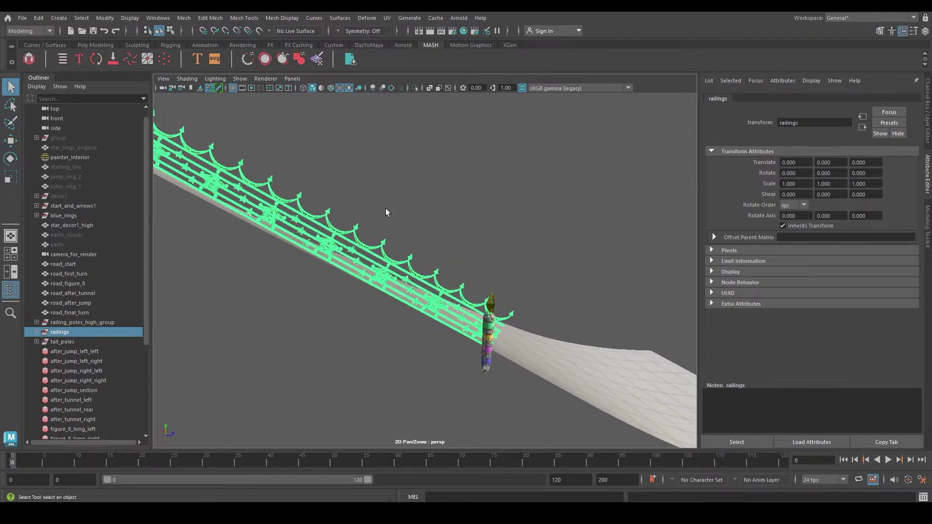
pyautogui.click(366, 18)
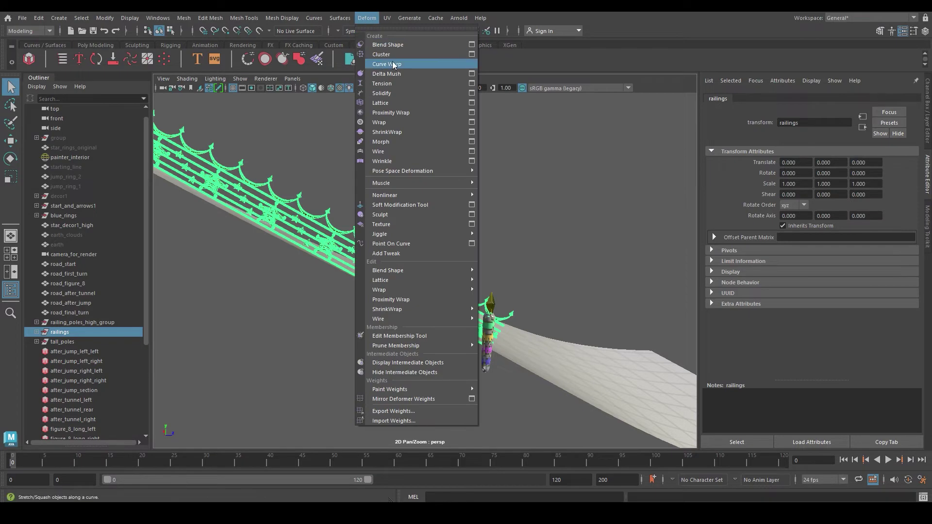
pyautogui.click(478, 203)
pyautogui.keyDown('alt'); pyautogui.moveTo(479, 203); pyautogui.dragTo(449, 203, button='right'); pyautogui.keyUp('alt')
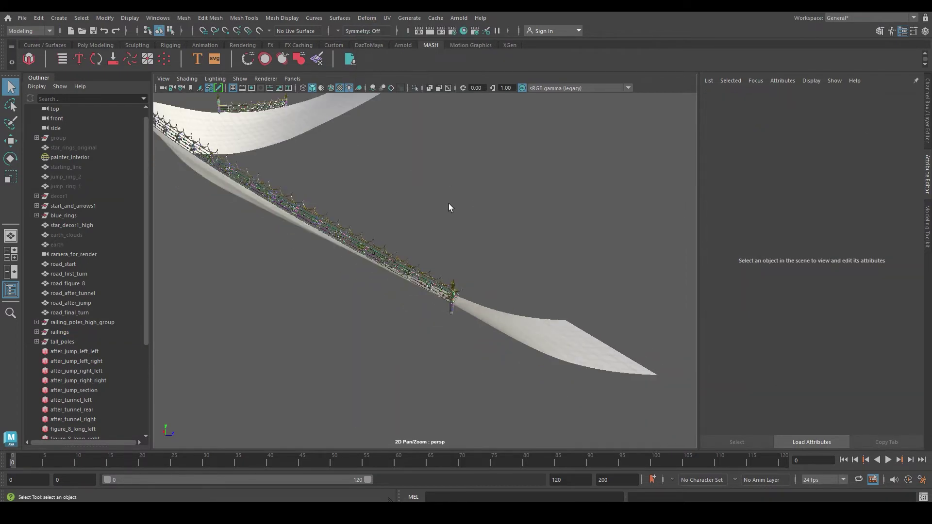
# Examine the finished railings along several road sections, both close up and across the whole track
pyautogui.keyDown('alt'); pyautogui.moveTo(448, 204); pyautogui.dragTo(438, 204); pyautogui.keyUp('alt')
pyautogui.scroll(3, 430, 282)
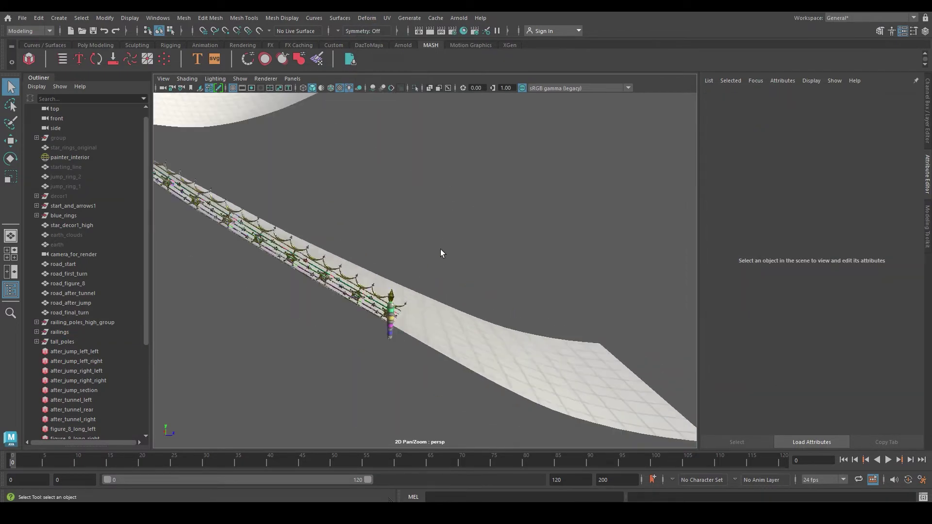
pyautogui.scroll(-3, 440, 250)
pyautogui.keyDown('alt'); pyautogui.moveTo(560, 230); pyautogui.dragTo(432, 223); pyautogui.keyUp('alt')
pyautogui.keyDown('alt'); pyautogui.moveTo(433, 223); pyautogui.dragTo(505, 247, button='right'); pyautogui.keyUp('alt')
pyautogui.moveTo(505, 247)
pyautogui.keyDown('alt'); pyautogui.mouseDown()
pyautogui.moveTo(532, 260)
pyautogui.moveTo(520, 250)
pyautogui.mouseUp(); pyautogui.keyUp('alt')
pyautogui.keyDown('alt'); pyautogui.moveTo(520, 250); pyautogui.dragTo(641, 262, button='right'); pyautogui.keyUp('alt')
pyautogui.keyDown('alt'); pyautogui.moveTo(408, 223); pyautogui.dragTo(243, 215, button='middle'); pyautogui.keyUp('alt')
pyautogui.keyDown('alt'); pyautogui.moveTo(437, 215); pyautogui.dragTo(351, 219, button='middle'); pyautogui.keyUp('alt')
pyautogui.keyDown('alt'); pyautogui.moveTo(351, 219); pyautogui.dragTo(435, 226, button='right'); pyautogui.keyUp('alt')
pyautogui.keyDown('alt'); pyautogui.moveTo(398, 219); pyautogui.dragTo(447, 226); pyautogui.keyUp('alt')
pyautogui.scroll(-4, 448, 226)
pyautogui.keyDown('alt'); pyautogui.moveTo(448, 226); pyautogui.dragTo(276, 238, button='right'); pyautogui.keyUp('alt')
pyautogui.keyDown('alt'); pyautogui.moveTo(277, 237); pyautogui.dragTo(490, 195, button='middle'); pyautogui.keyUp('alt')
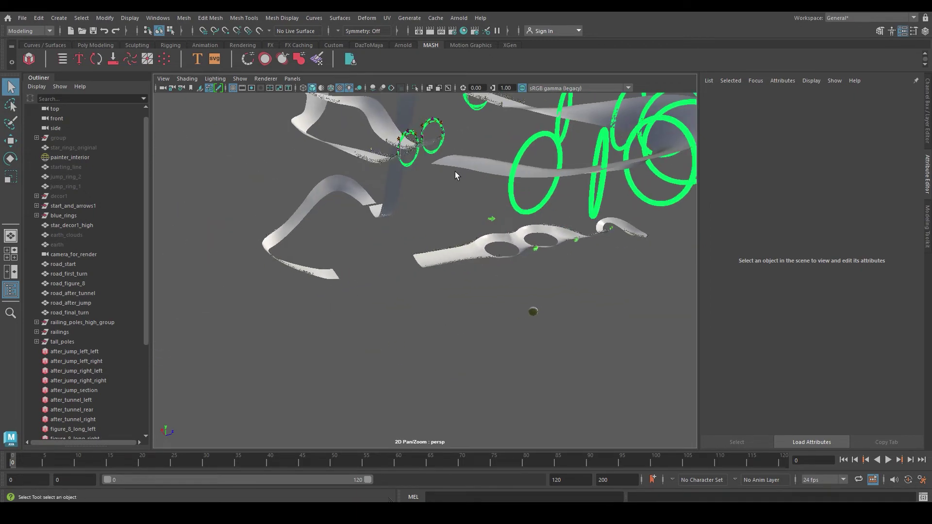
pyautogui.keyDown('alt'); pyautogui.moveTo(455, 162); pyautogui.dragTo(486, 203, button='middle'); pyautogui.keyUp('alt')
pyautogui.keyDown('alt'); pyautogui.moveTo(485, 201); pyautogui.dragTo(364, 210); pyautogui.keyUp('alt')
# Frame the after-tunnel road's railing and hide railing_poles_high_group to expose how the railing bends around the corner
pyautogui.click(441, 217)
pyautogui.press('f')
pyautogui.keyDown('alt'); pyautogui.moveTo(374, 310); pyautogui.dragTo(455, 202); pyautogui.keyUp('alt')
pyautogui.click(386, 194)
pyautogui.click(392, 211)
pyautogui.keyDown('alt'); pyautogui.moveTo(386, 194); pyautogui.dragTo(378, 221); pyautogui.keyUp('alt')
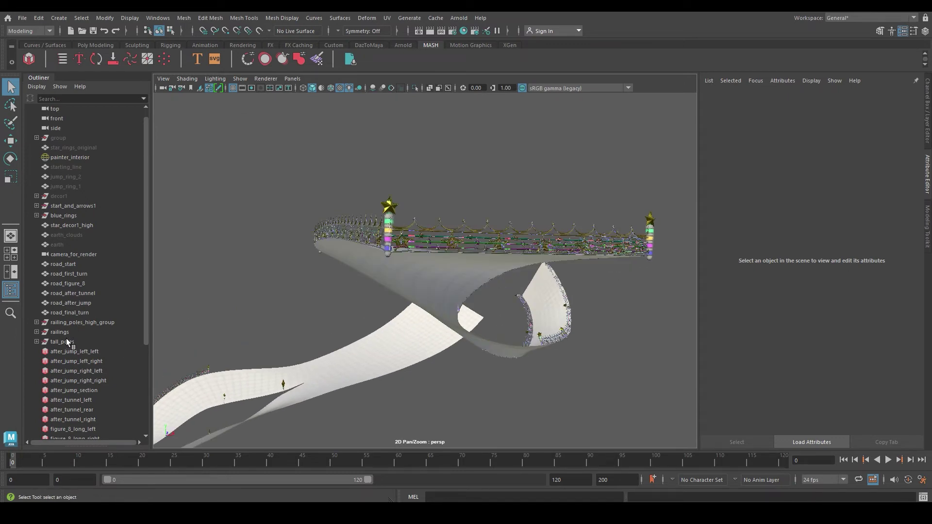
pyautogui.click(79, 322)
pyautogui.keyDown('alt'); pyautogui.moveTo(488, 228); pyautogui.dragTo(478, 293, button='right'); pyautogui.keyUp('alt')
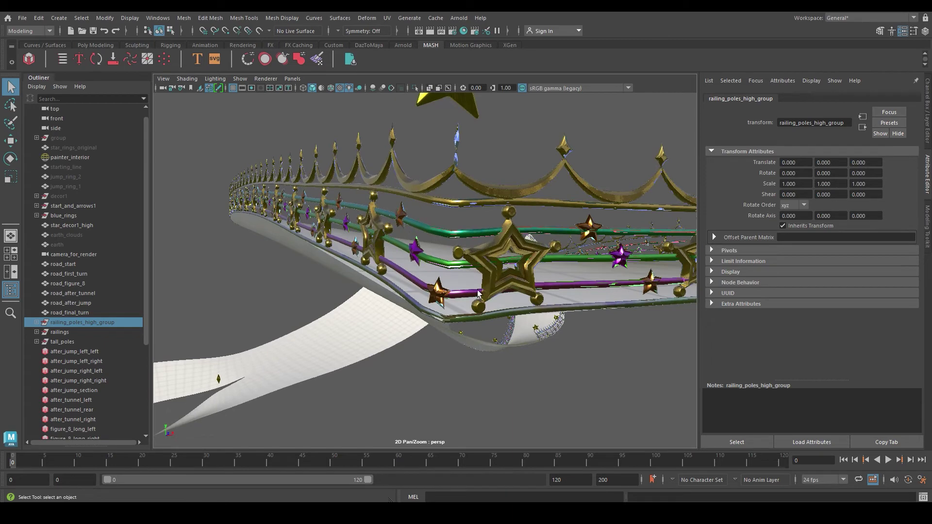
pyautogui.click(455, 322)
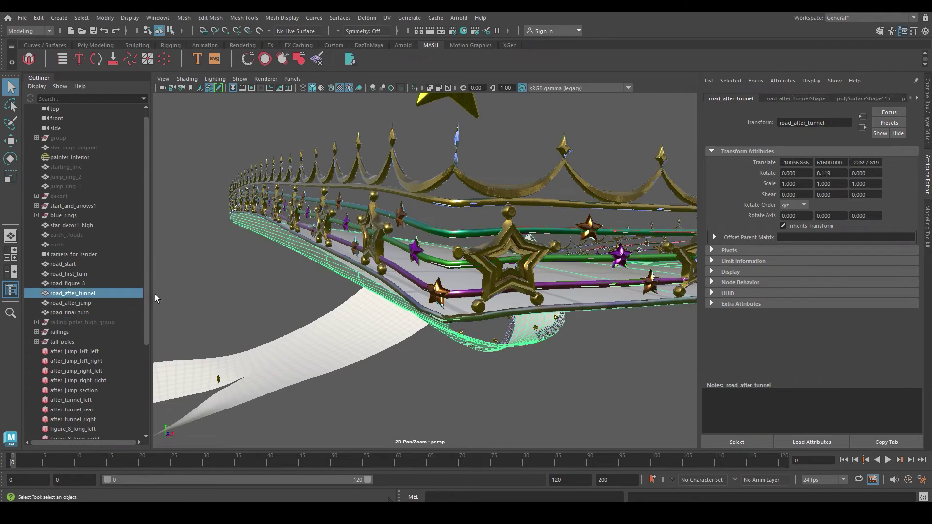
# Expand the railings group and select the rear after-tunnel railing mesh
pyautogui.click(37, 332)
pyautogui.scroll(-10, 80, 305)
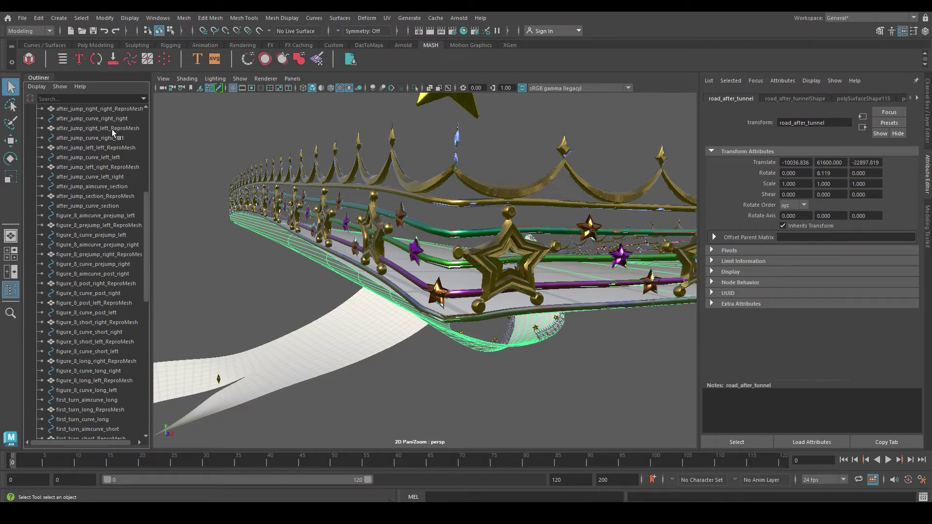
pyautogui.moveTo(147, 209); pyautogui.dragTo(147, 202)
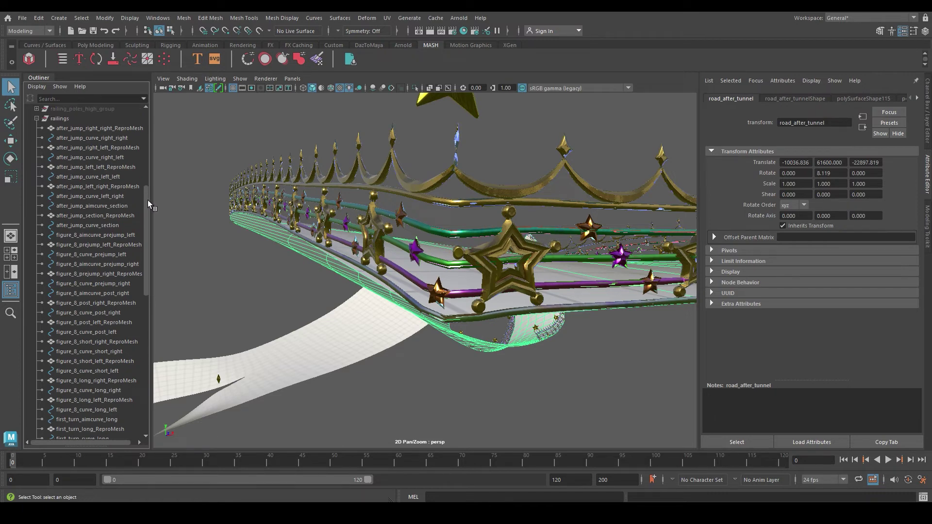
pyautogui.scroll(-1, 147, 201)
pyautogui.click(469, 322)
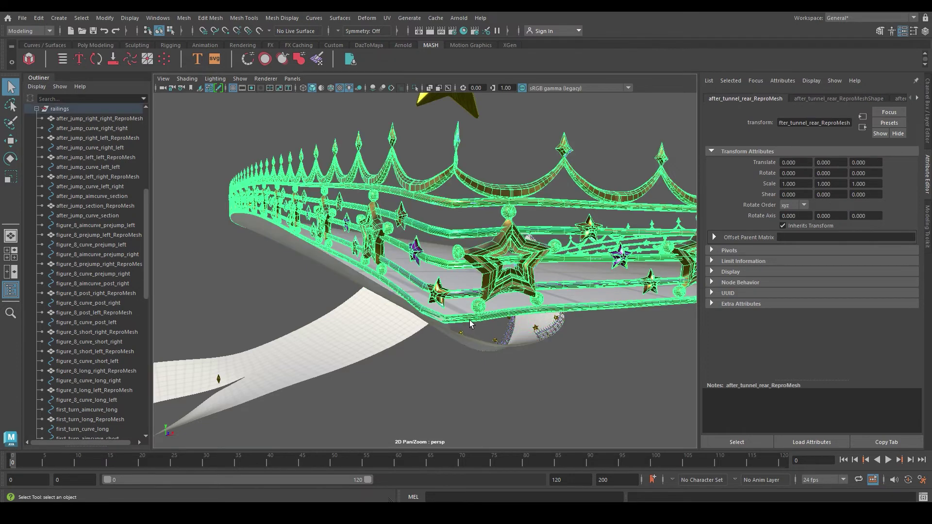
# Show the railing_curves display layer and briefly isolate after_tunnel_aimcurve_left to view it on its own
pyautogui.click(928, 121)
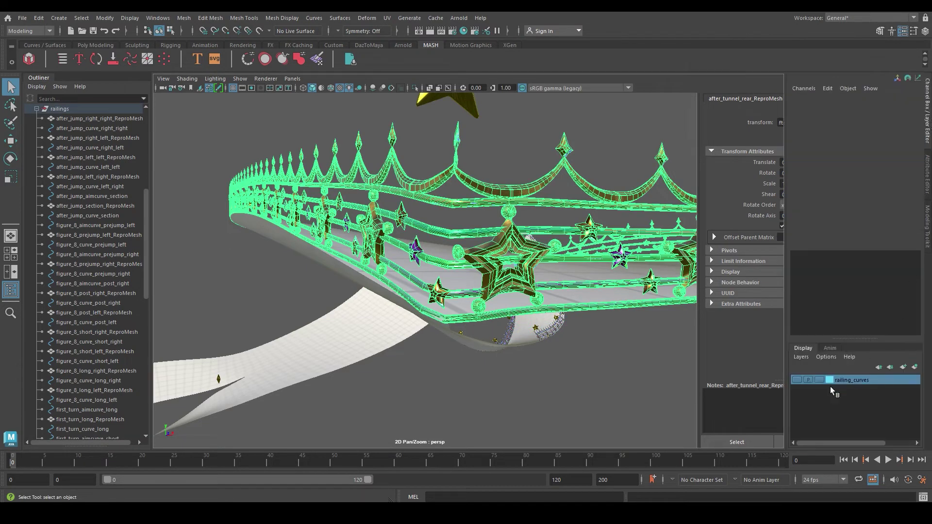
pyautogui.click(797, 379)
pyautogui.click(529, 331)
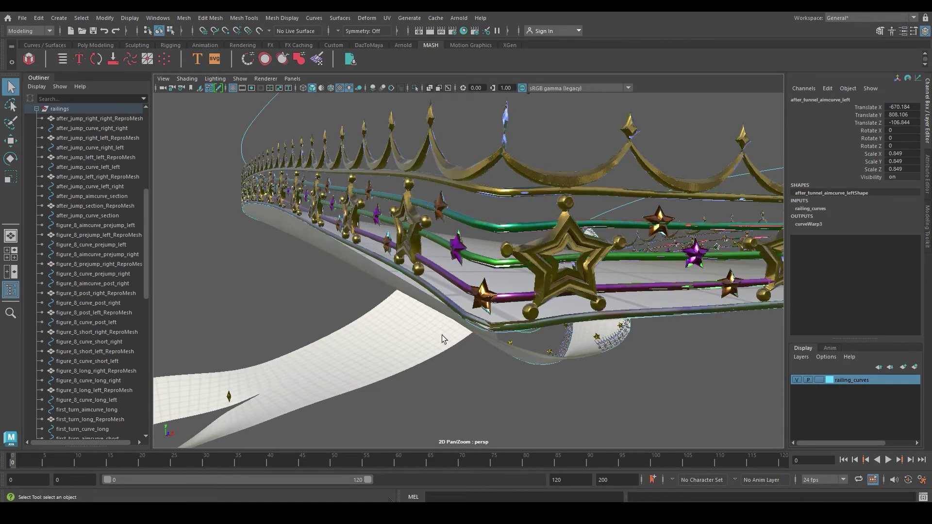
pyautogui.keyDown('alt'); pyautogui.moveTo(532, 290); pyautogui.dragTo(519, 303); pyautogui.keyUp('alt')
pyautogui.hotkey('ctrl', '1')
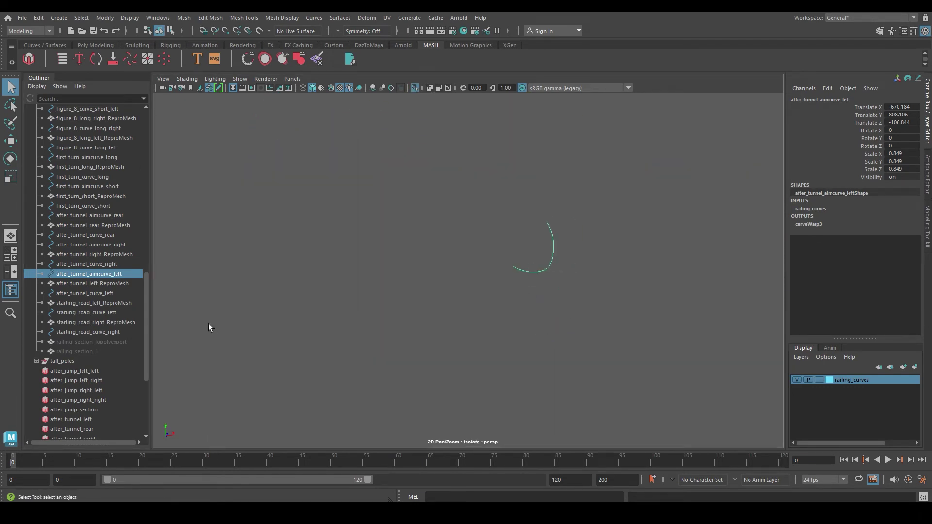
pyautogui.hotkey('ctrl', '1')
pyautogui.keyDown('alt'); pyautogui.moveTo(480, 302); pyautogui.dragTo(537, 306); pyautogui.keyUp('alt')
pyautogui.scroll(3, 673, 331)
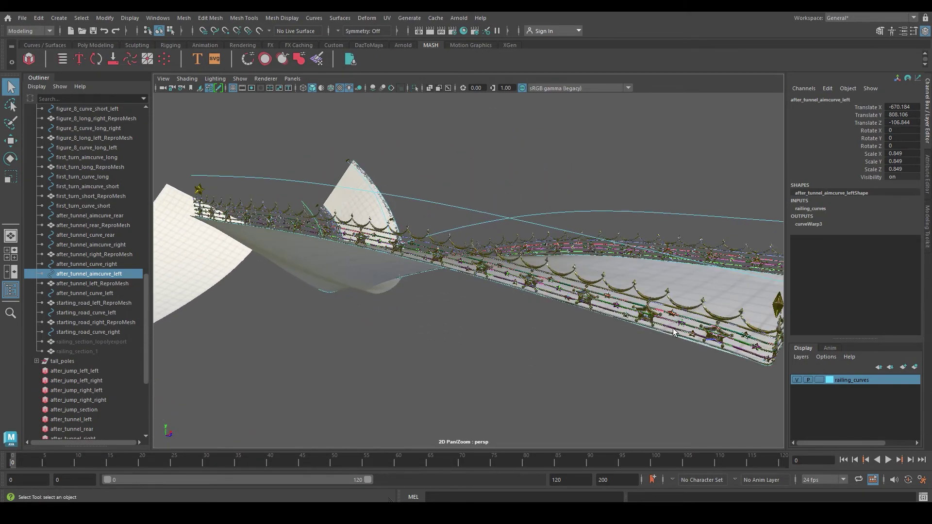
# Select after_tunnel_aimcurve_rear and isolate it to examine its path around the road's end
pyautogui.click(715, 349)
pyautogui.keyDown('alt'); pyautogui.moveTo(717, 351); pyautogui.dragTo(547, 288, button='middle'); pyautogui.keyUp('alt')
pyautogui.click(90, 216)
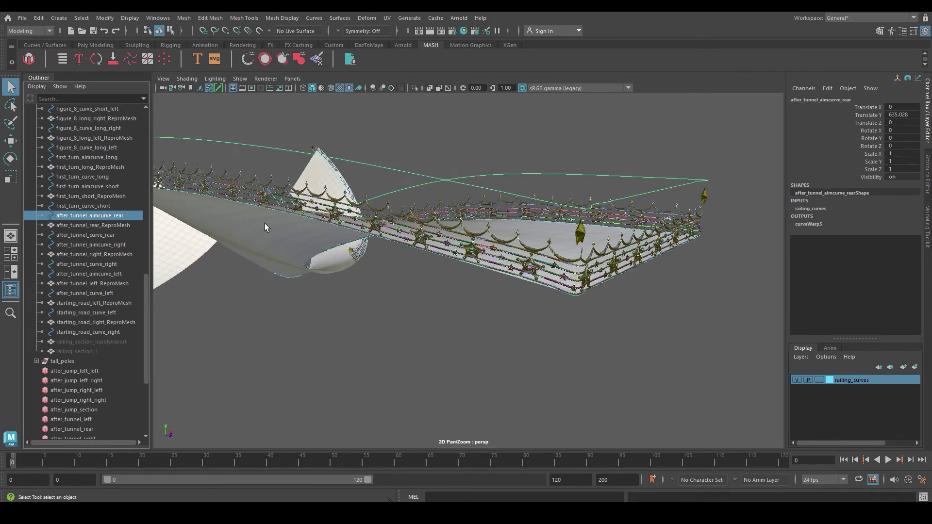
pyautogui.hotkey('ctrl', '1')
pyautogui.keyDown('alt'); pyautogui.moveTo(603, 289); pyautogui.dragTo(606, 292); pyautogui.keyUp('alt')
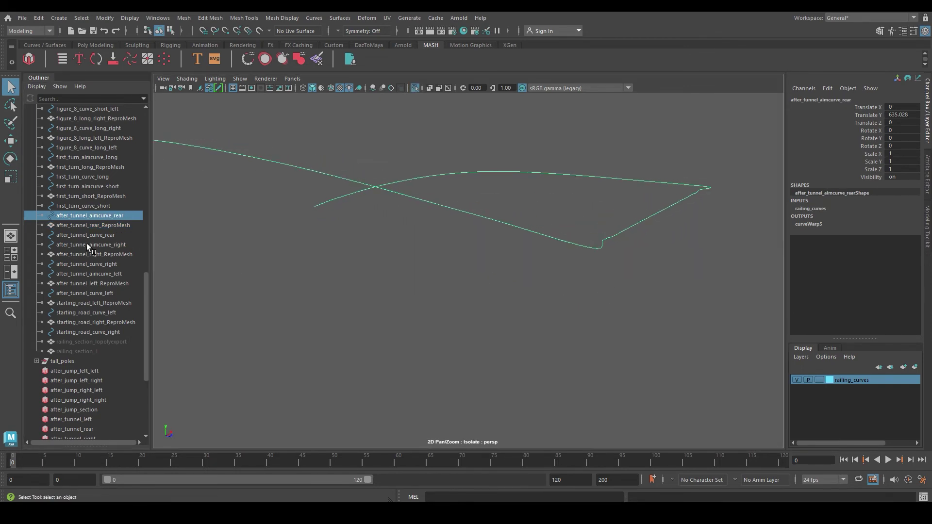
# Isolate after_tunnel_curve_rear and display its control vertices to examine the rounded corner up close
pyautogui.click(113, 236)
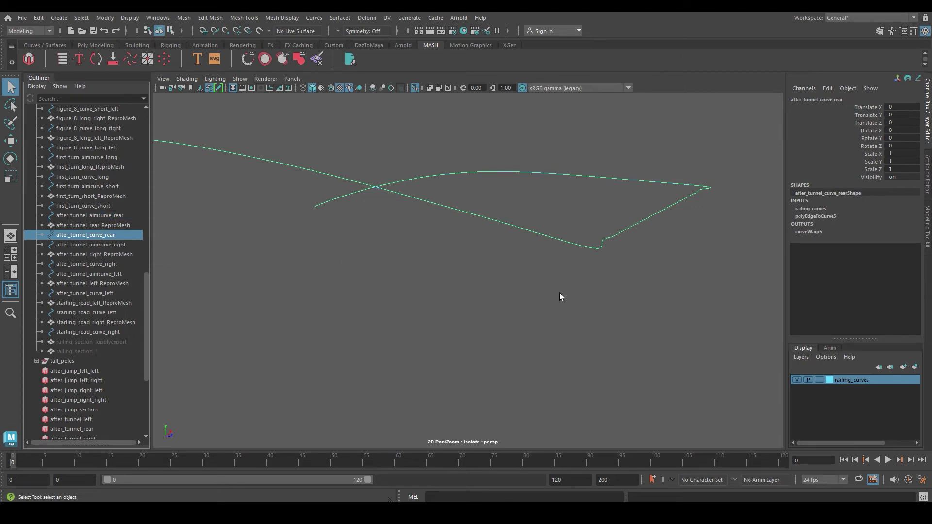
pyautogui.hotkey('ctrl', '1')
pyautogui.hotkey('ctrl', '1')
pyautogui.keyDown('alt'); pyautogui.moveTo(585, 297); pyautogui.dragTo(405, 297); pyautogui.keyUp('alt')
pyautogui.keyDown('alt'); pyautogui.moveTo(404, 294); pyautogui.dragTo(404, 336, button='middle'); pyautogui.keyUp('alt')
pyautogui.keyDown('alt'); pyautogui.moveTo(404, 336); pyautogui.dragTo(524, 349, button='right'); pyautogui.keyUp('alt')
pyautogui.keyDown('alt'); pyautogui.moveTo(346, 396); pyautogui.dragTo(491, 305, button='middle'); pyautogui.keyUp('alt')
pyautogui.keyDown('alt'); pyautogui.moveTo(371, 324); pyautogui.dragTo(429, 330, button='right'); pyautogui.keyUp('alt')
pyautogui.keyDown('alt'); pyautogui.moveTo(373, 362); pyautogui.dragTo(403, 343, button='middle'); pyautogui.keyUp('alt')
pyautogui.moveTo(394, 256); pyautogui.dragTo(356, 260, button='right')
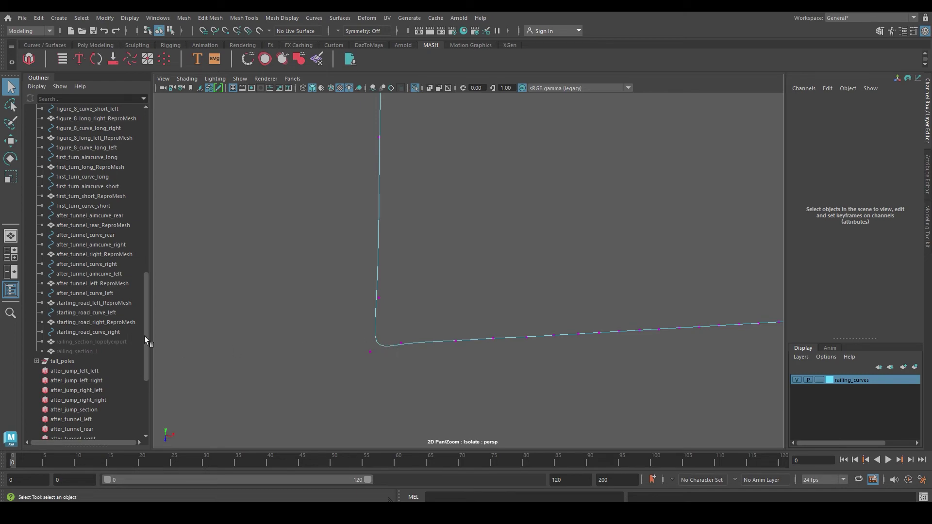
# Leave the isolated view of the curve and hide the railing_curves display layer
pyautogui.scroll(8, 95, 333)
pyautogui.hotkey('ctrl', '1')
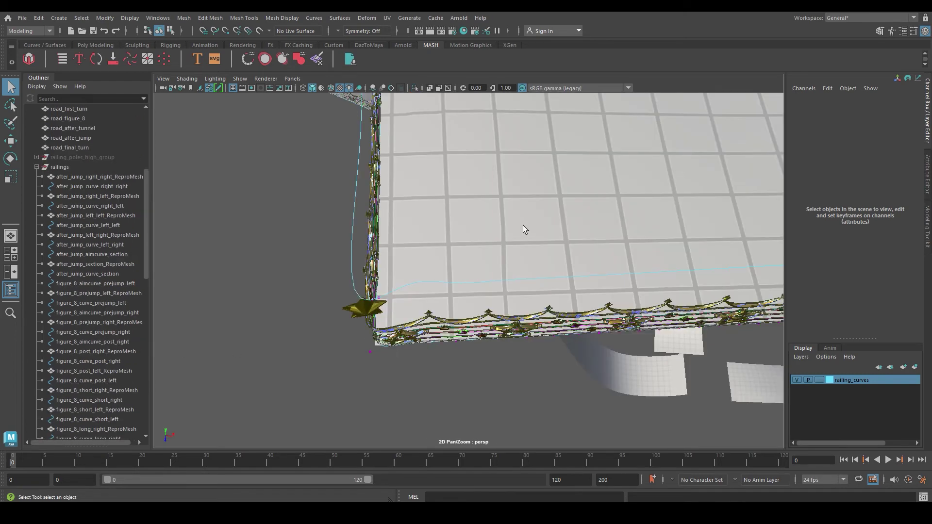
pyautogui.scroll(-5, 523, 225)
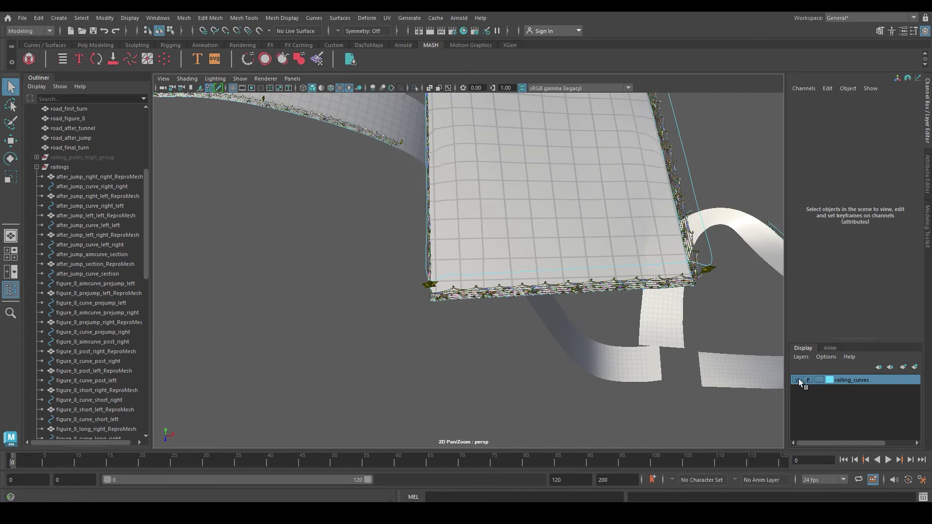
pyautogui.click(796, 380)
# Survey the railings from the after-tunnel section back to the starting road and select the starting road's left railing
pyautogui.keyDown('alt'); pyautogui.moveTo(560, 248); pyautogui.dragTo(573, 247); pyautogui.keyUp('alt')
pyautogui.scroll(-3, 573, 252)
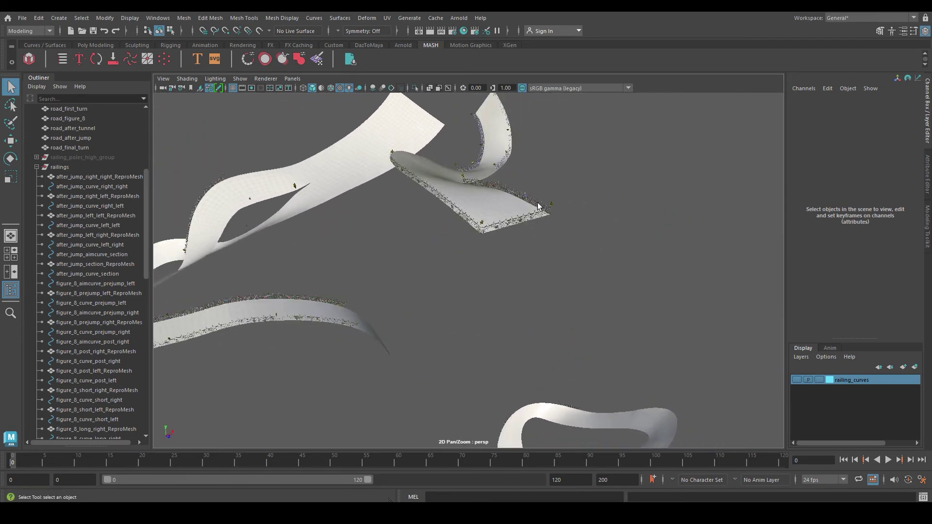
pyautogui.keyDown('alt'); pyautogui.moveTo(548, 206); pyautogui.dragTo(522, 273, button='middle'); pyautogui.keyUp('alt')
pyautogui.keyDown('alt'); pyautogui.moveTo(522, 273); pyautogui.dragTo(553, 268); pyautogui.keyUp('alt')
pyautogui.scroll(-2, 553, 268)
pyautogui.keyDown('alt'); pyautogui.moveTo(480, 289); pyautogui.dragTo(528, 236, button='middle'); pyautogui.keyUp('alt')
pyautogui.keyDown('alt'); pyautogui.moveTo(528, 235); pyautogui.dragTo(472, 238); pyautogui.keyUp('alt')
pyautogui.scroll(5, 473, 237)
pyautogui.keyDown('alt'); pyautogui.moveTo(411, 224); pyautogui.dragTo(483, 239, button='middle'); pyautogui.keyUp('alt')
pyautogui.keyDown('alt'); pyautogui.moveTo(461, 231); pyautogui.dragTo(490, 240); pyautogui.keyUp('alt')
pyautogui.click(319, 290)
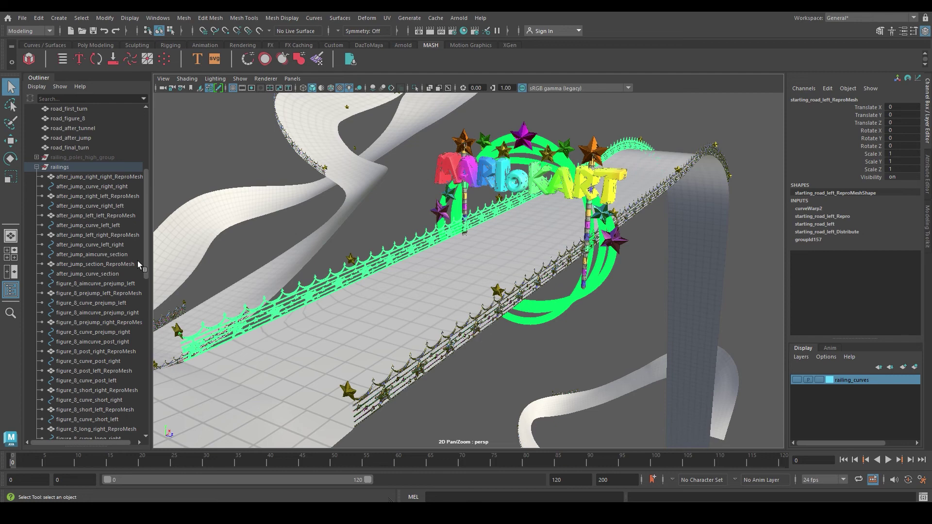
# Show railing_poles_high_group again, collapse the railings group, and clear the selection
pyautogui.click(75, 157)
pyautogui.press('h')
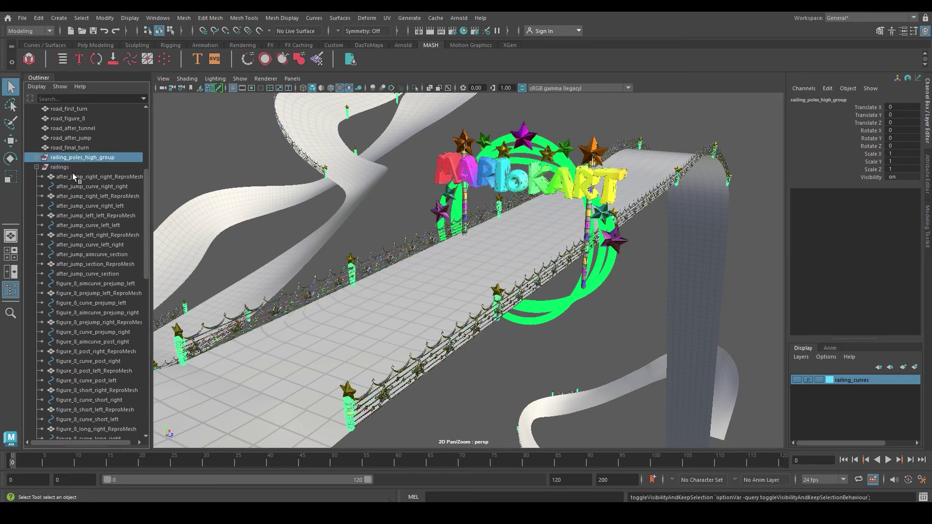
pyautogui.click(37, 167)
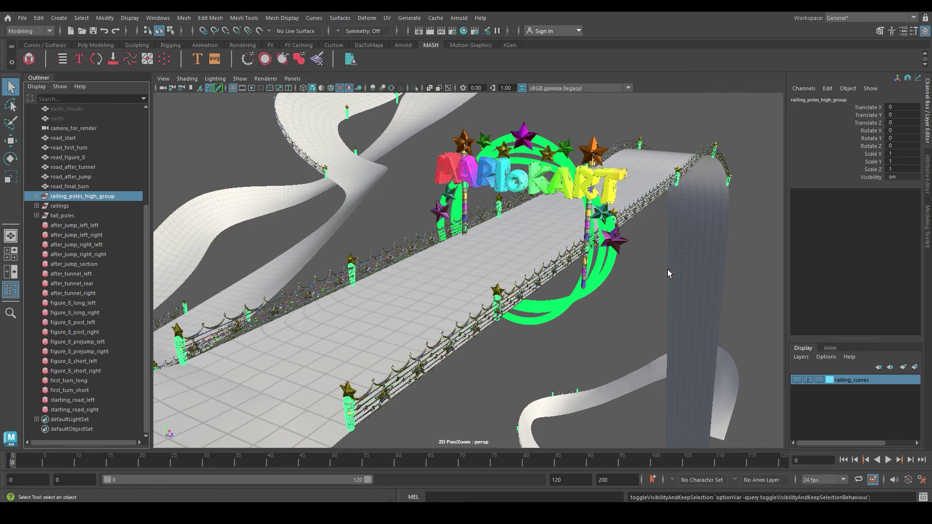
pyautogui.click(587, 116)
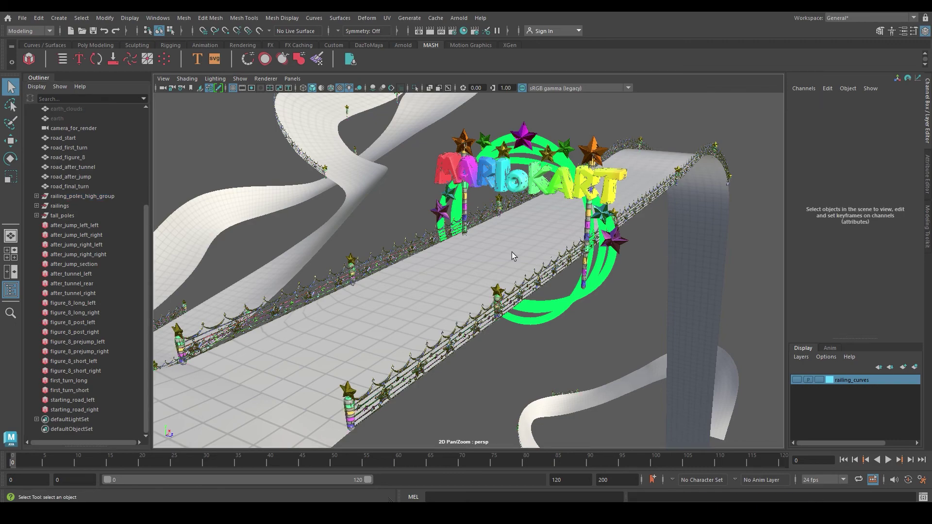
# Examine the completed railings and poles along the starting road around the Mario Kart sign from several angles
pyautogui.keyDown('alt'); pyautogui.moveTo(511, 251); pyautogui.dragTo(518, 245); pyautogui.keyUp('alt')
pyautogui.keyDown('alt'); pyautogui.moveTo(517, 245); pyautogui.dragTo(568, 255, button='right'); pyautogui.keyUp('alt')
pyautogui.keyDown('alt'); pyautogui.moveTo(568, 255); pyautogui.dragTo(590, 255); pyautogui.keyUp('alt')
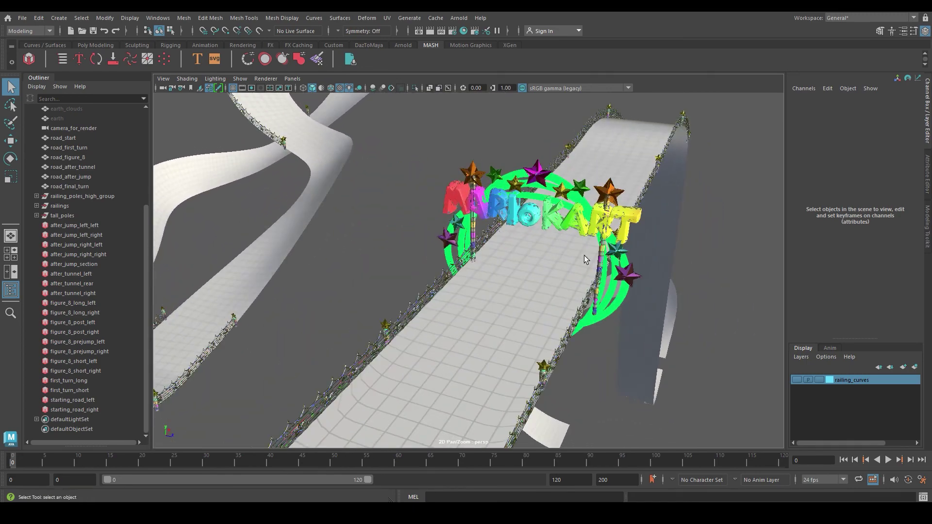
pyautogui.keyDown('alt'); pyautogui.moveTo(590, 255); pyautogui.dragTo(554, 212, button='middle'); pyautogui.keyUp('alt')
pyautogui.keyDown('alt'); pyautogui.moveTo(553, 212); pyautogui.dragTo(583, 217); pyautogui.keyUp('alt')
pyautogui.keyDown('alt'); pyautogui.moveTo(591, 216); pyautogui.dragTo(587, 217, button='middle'); pyautogui.keyUp('alt')
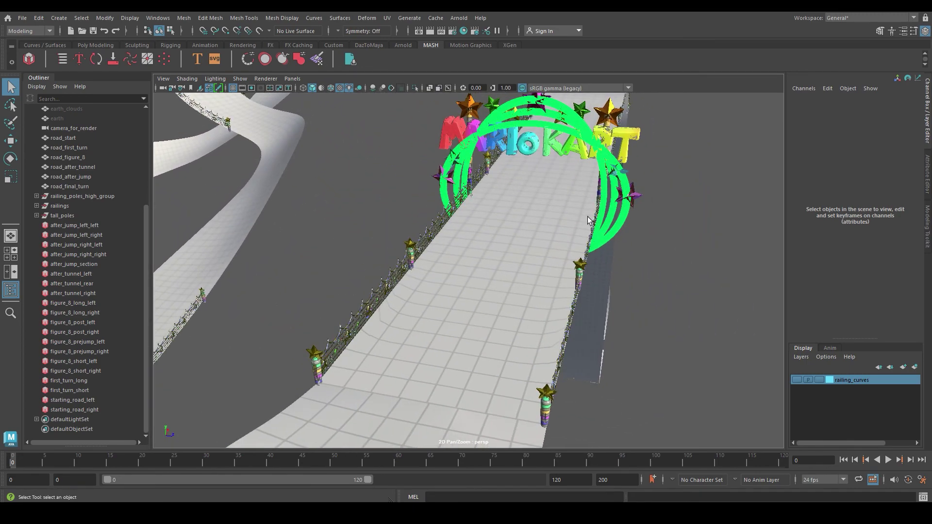
pyautogui.moveTo(570, 218)
pyautogui.keyDown('alt'); pyautogui.mouseDown()
pyautogui.moveTo(545, 225)
pyautogui.moveTo(568, 219)
pyautogui.moveTo(553, 212)
pyautogui.mouseUp(); pyautogui.keyUp('alt')
pyautogui.moveTo(533, 251)
pyautogui.keyDown('alt'); pyautogui.mouseDown(button='right')
pyautogui.moveTo(552, 252)
pyautogui.moveTo(542, 248)
pyautogui.mouseUp(button='right'); pyautogui.keyUp('alt')
pyautogui.keyDown('alt'); pyautogui.moveTo(522, 205); pyautogui.dragTo(528, 221, button='middle'); pyautogui.keyUp('alt')
pyautogui.keyDown('alt'); pyautogui.moveTo(527, 221); pyautogui.dragTo(525, 219, button='right'); pyautogui.keyUp('alt')
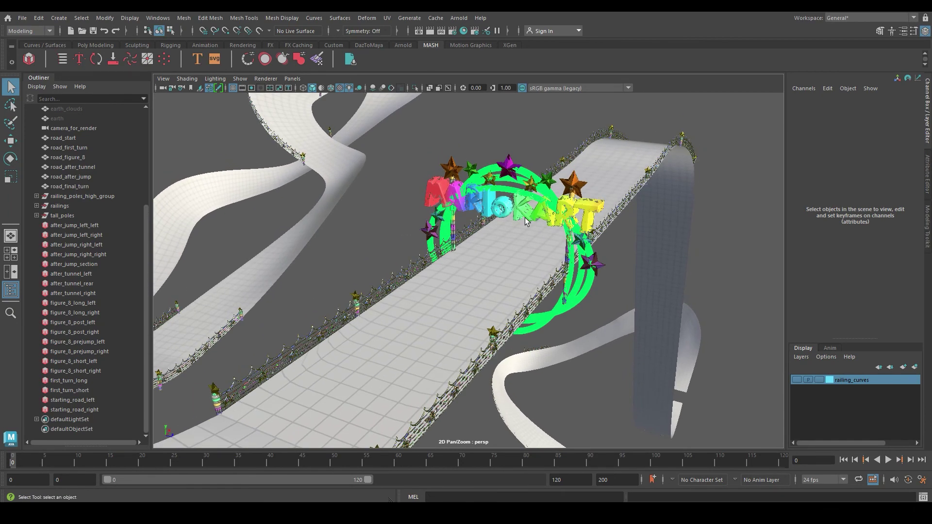